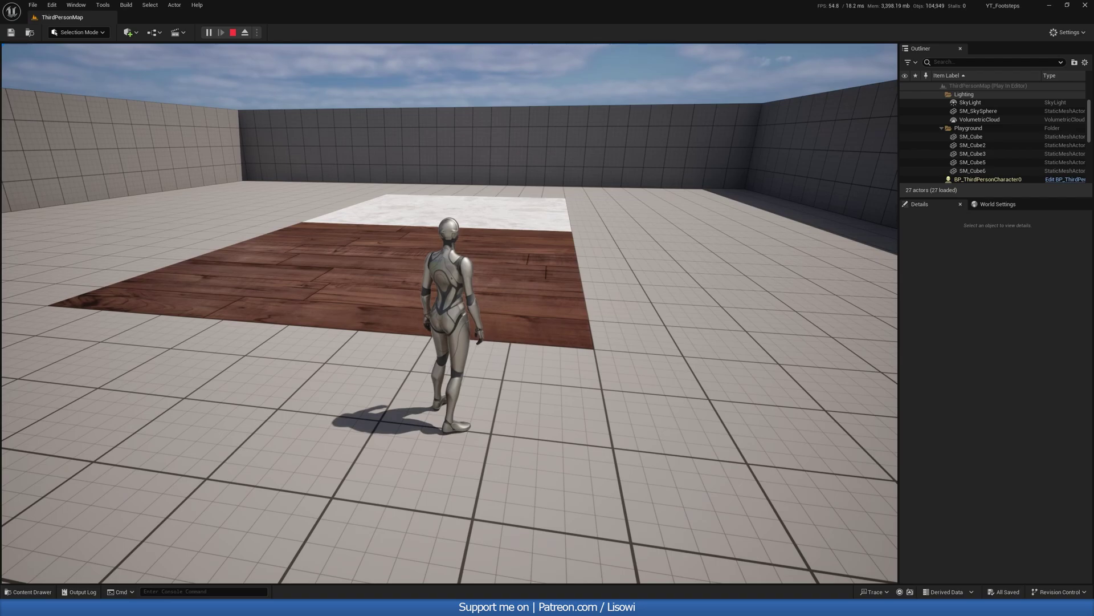
Step: Run the character across the plain, wood and concrete floor areas to preview the surface-based footsteps during play
key("w")
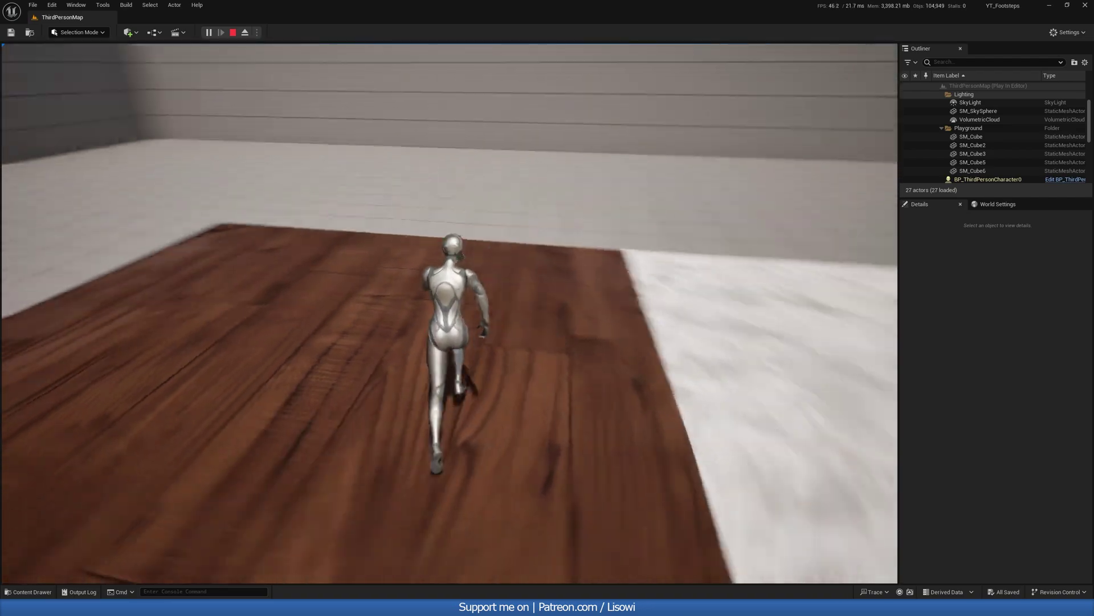
key("w")
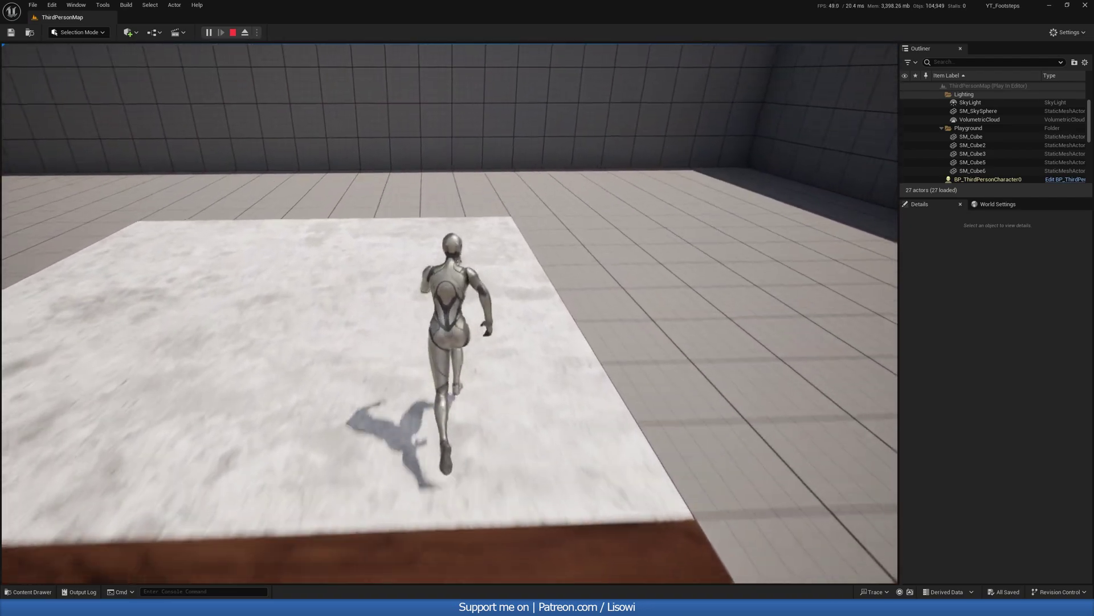
key("w")
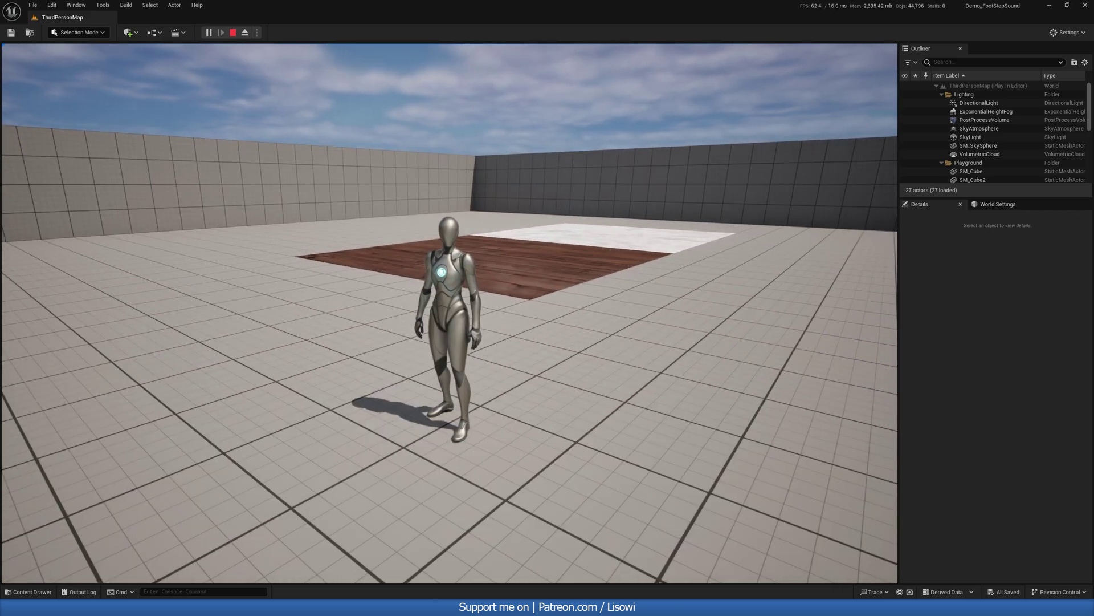
key("a")
key("d")
key("s")
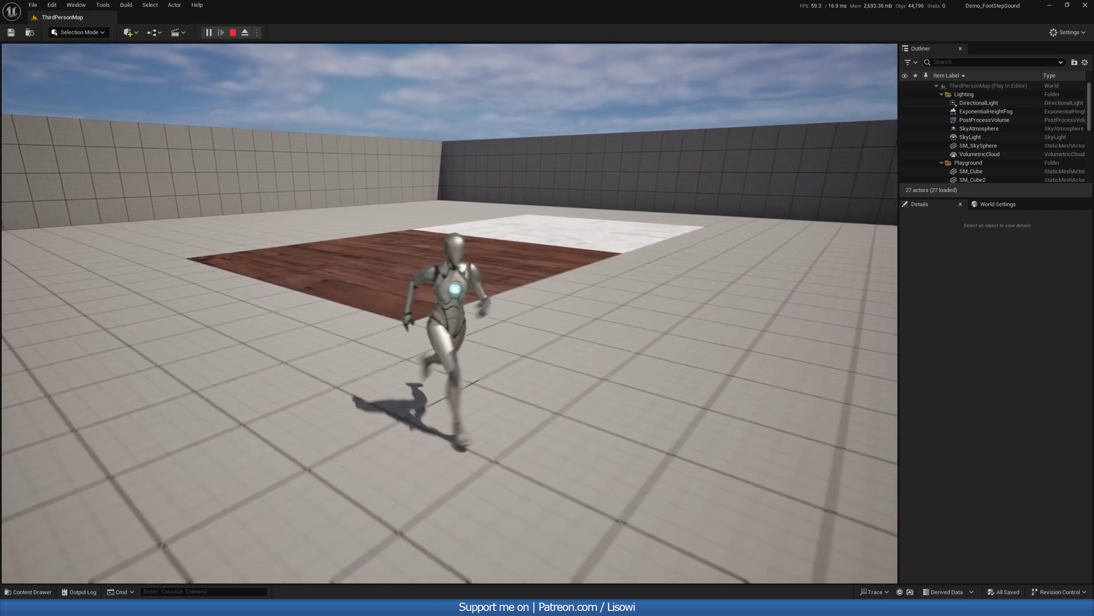
key("a")
key("w")
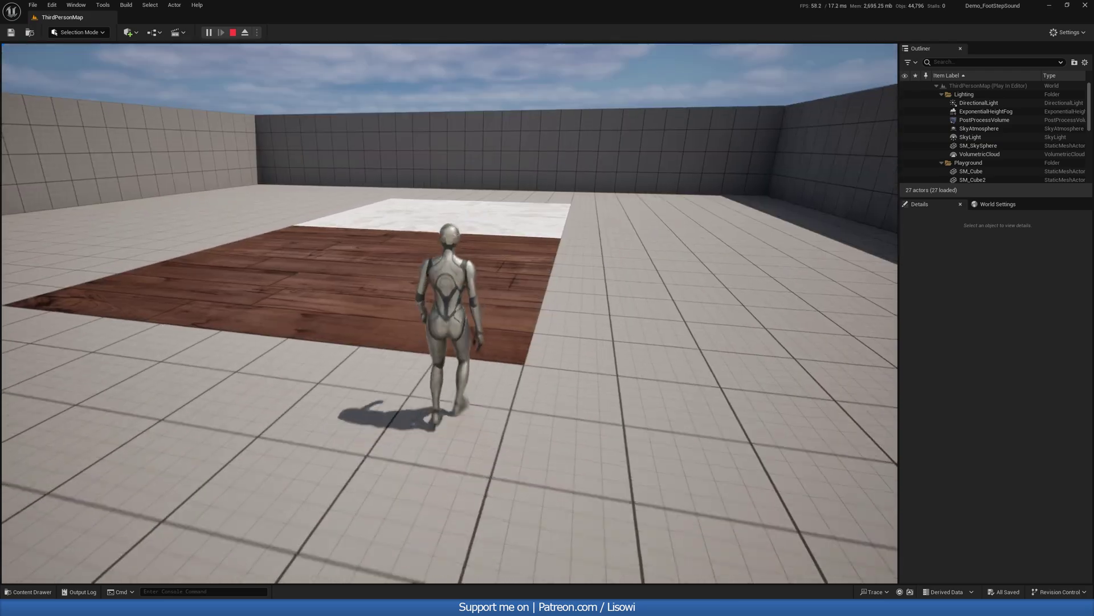
key("w")
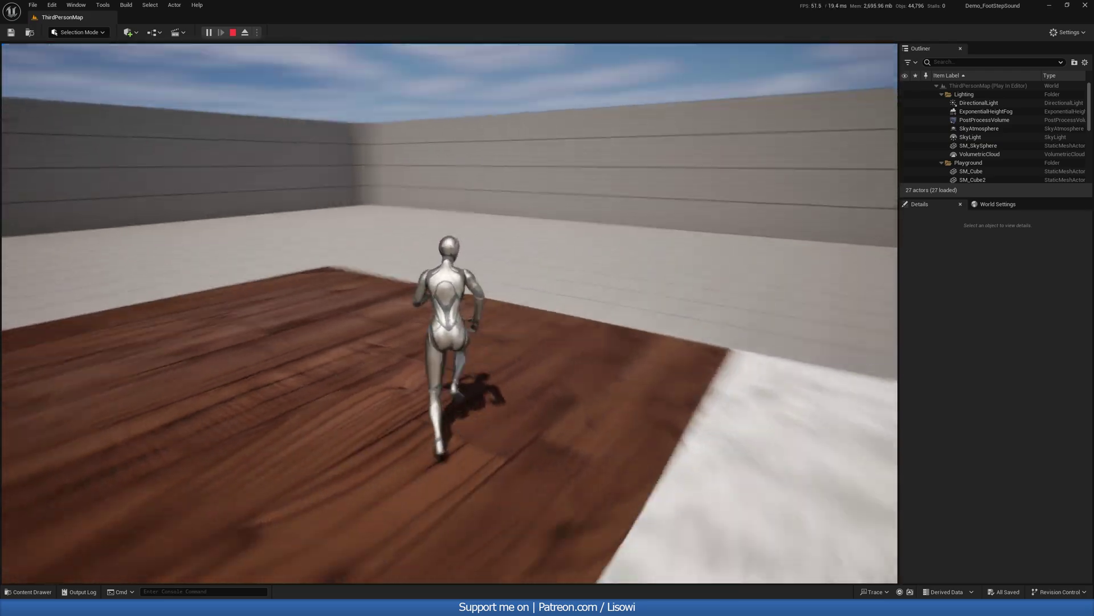
key("w")
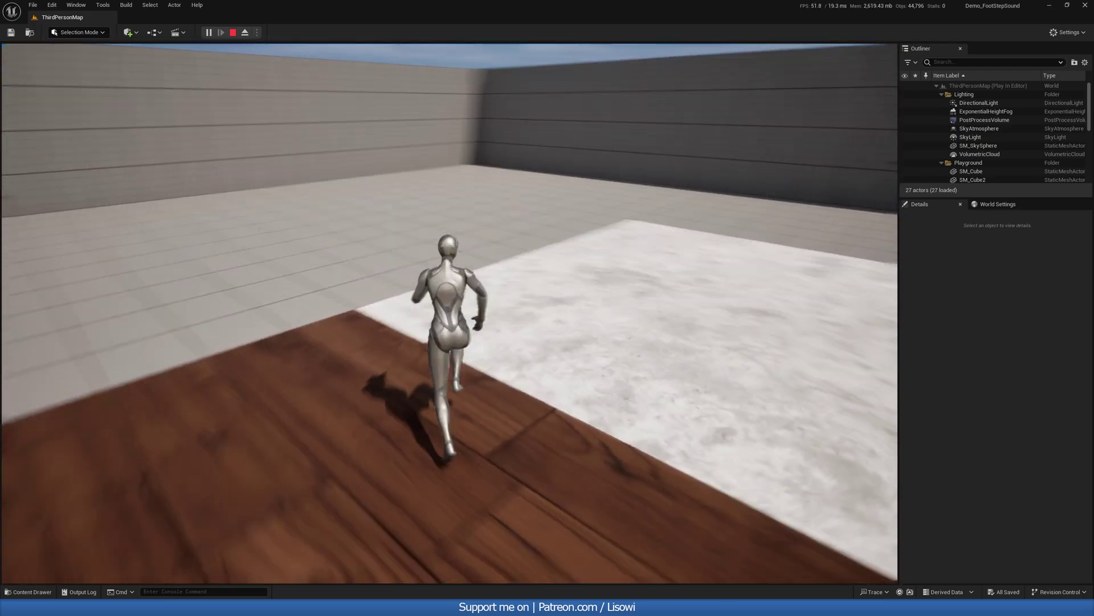
key("w")
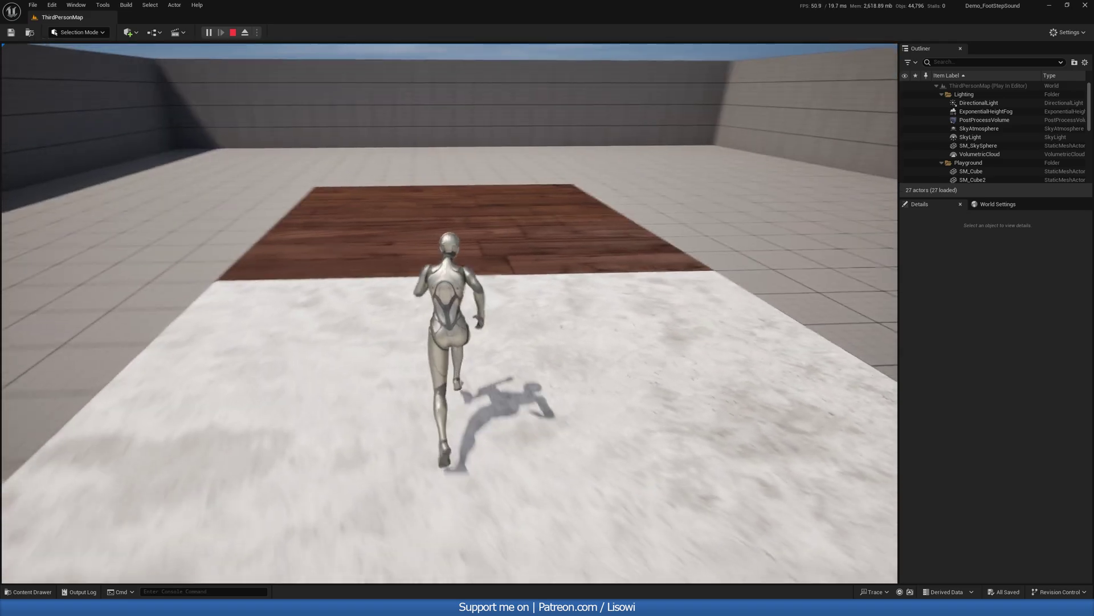
key("w")
key("d")
key("s")
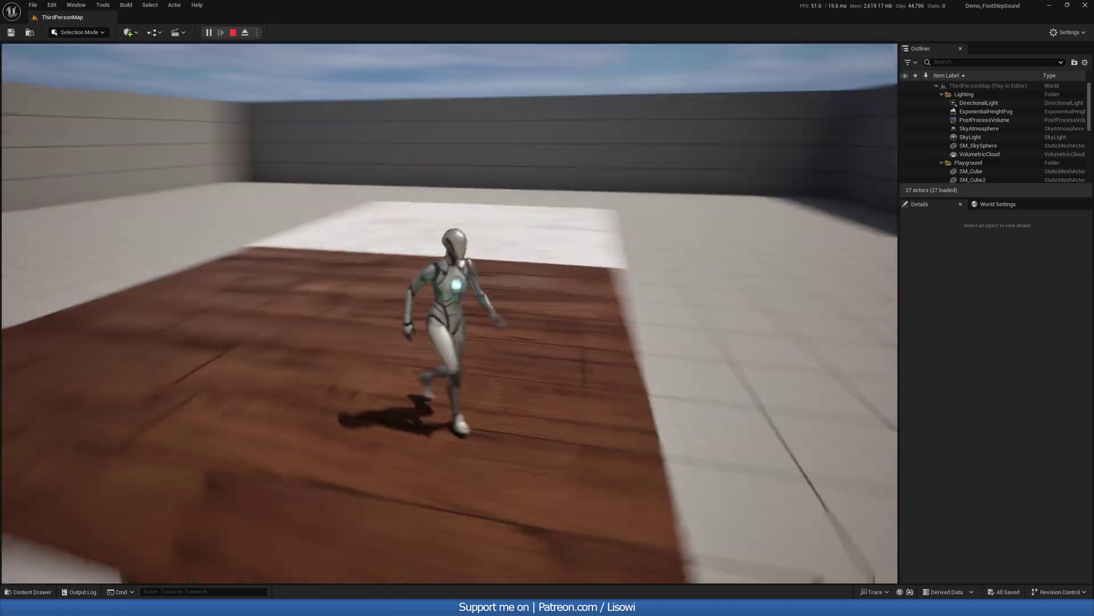
key("s")
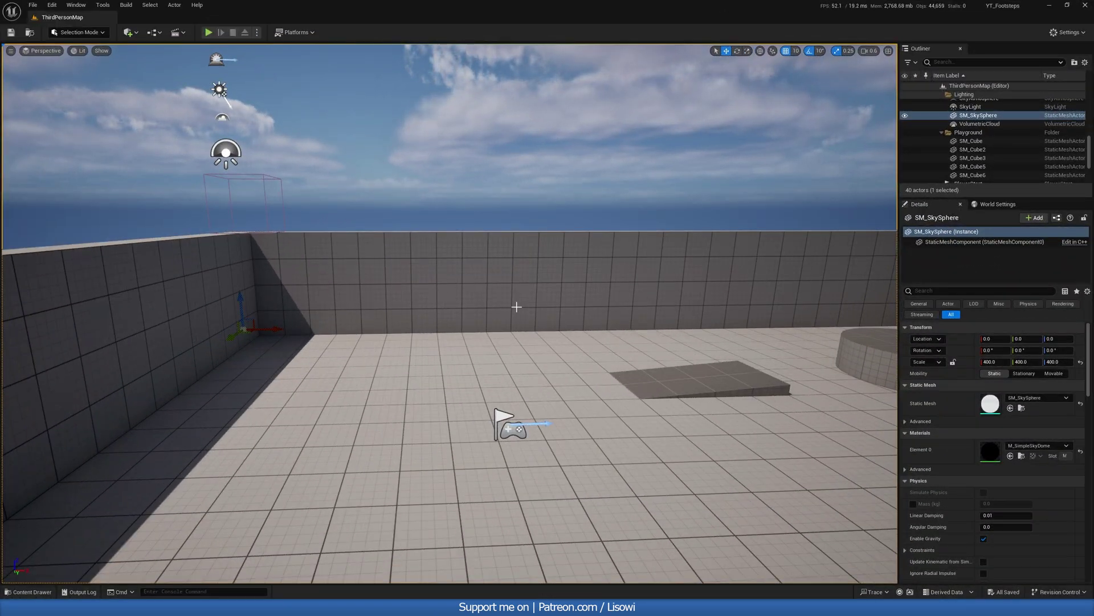
Step: Browse the footstep sound waves in the Concrete and Wood folders of FootstepsSFX
left_click(42, 591)
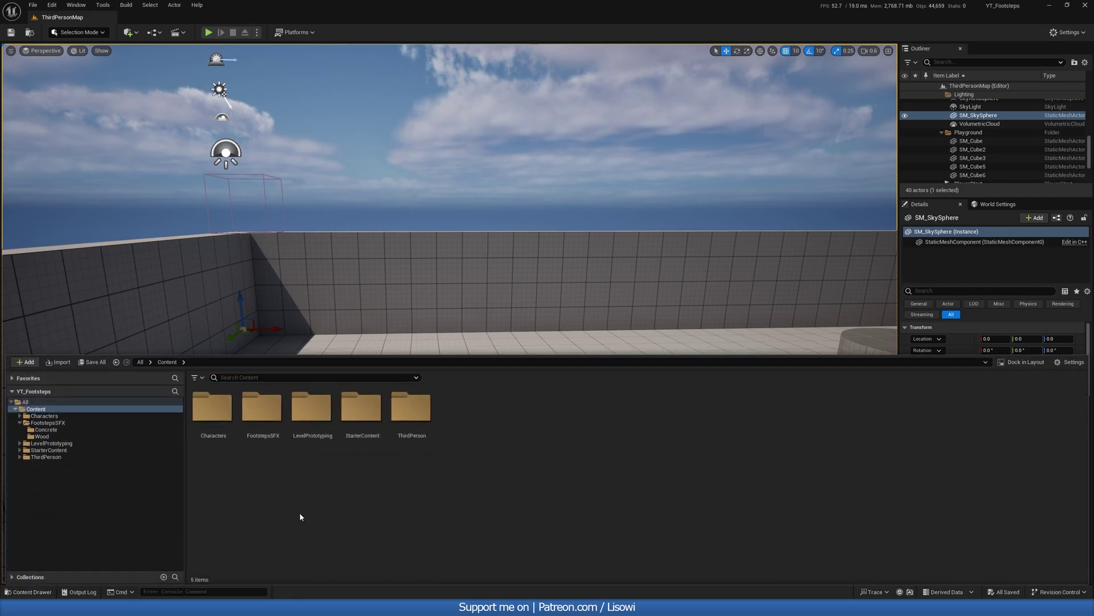
double_click(263, 439)
double_click(220, 425)
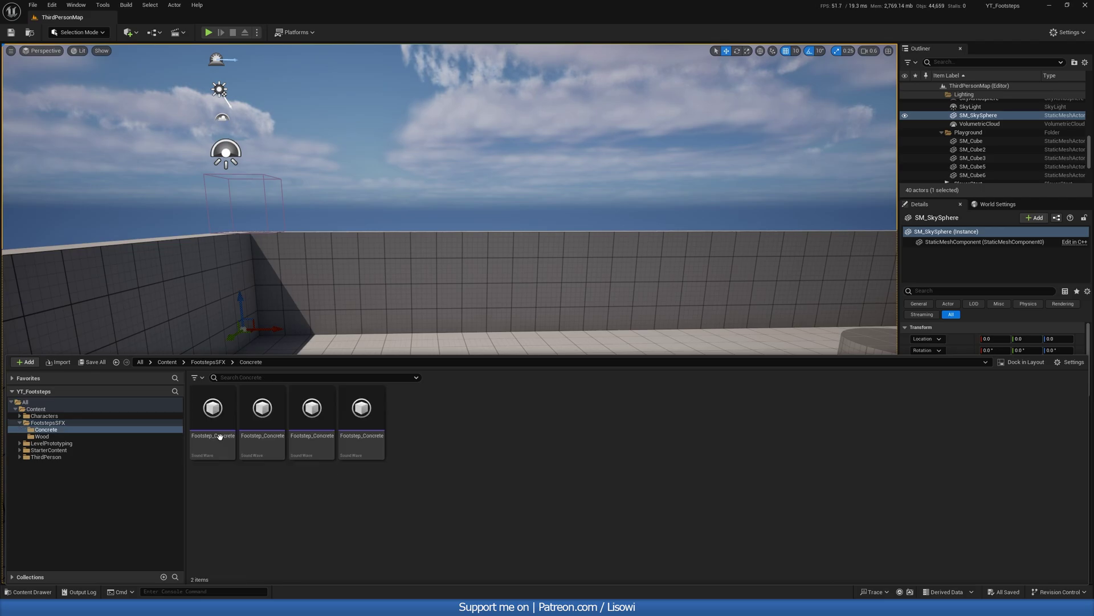
left_click(208, 362)
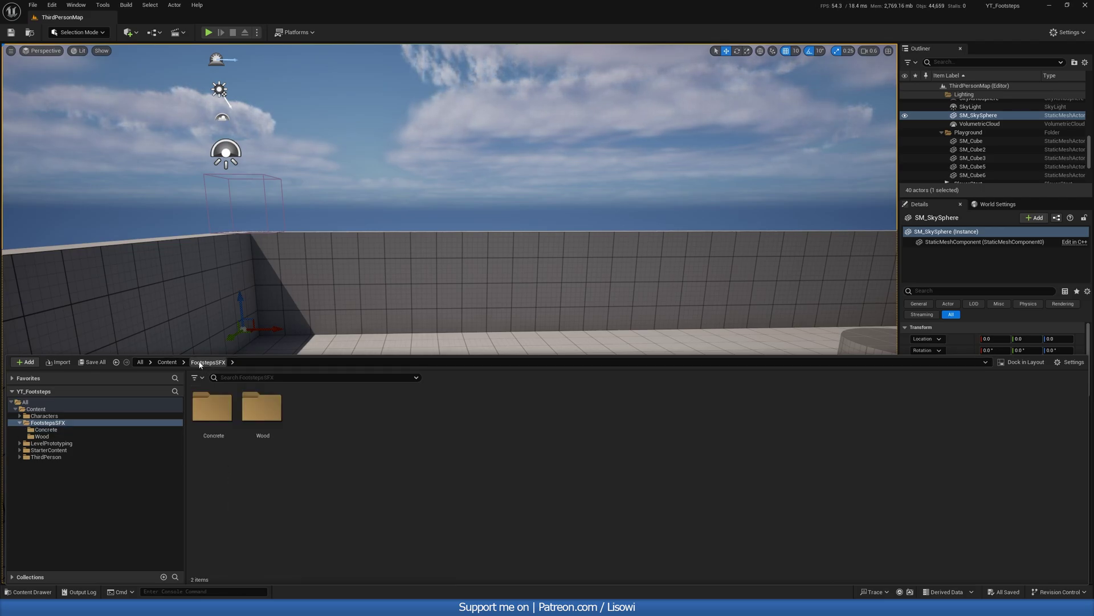
double_click(262, 416)
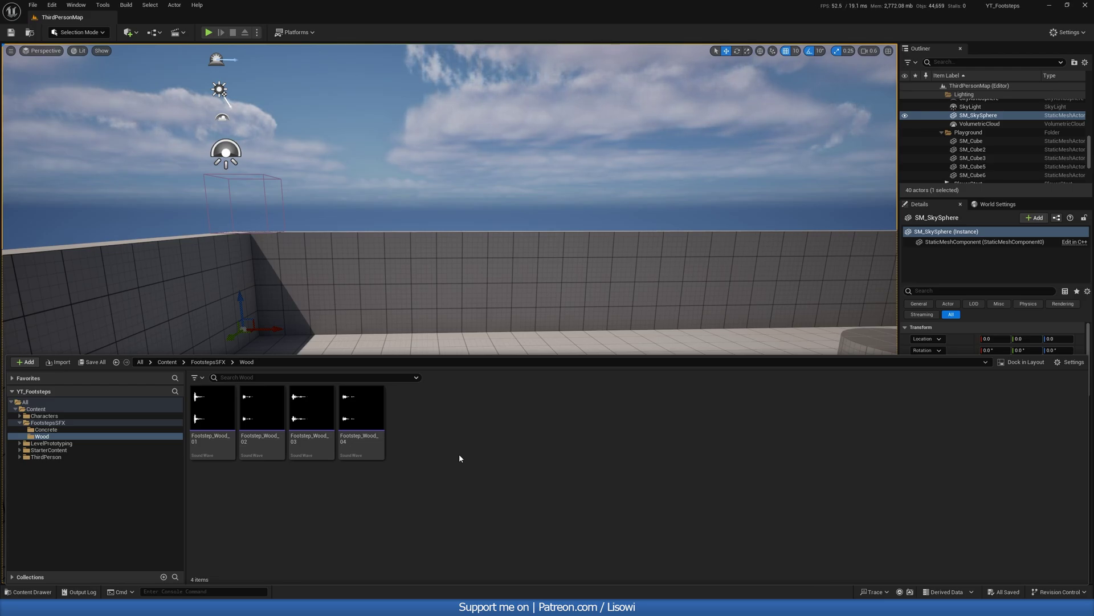
Step: Create a single sound cue from Footstep_Wood_01 through Footstep_Wood_04 and save it
left_click(208, 445)
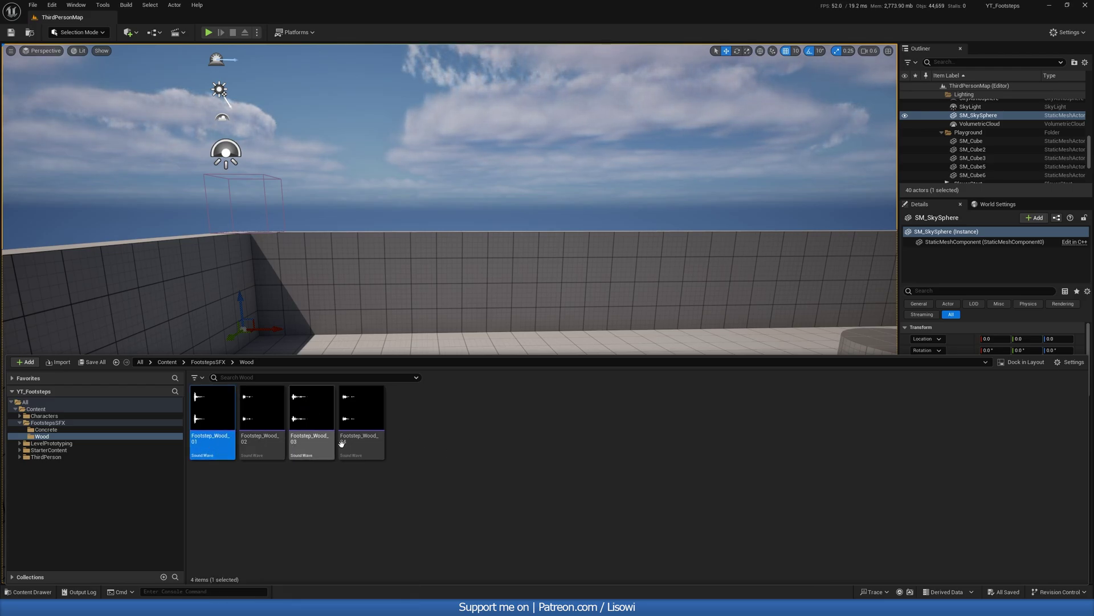
left_click(368, 448, "shift")
right_click(368, 448)
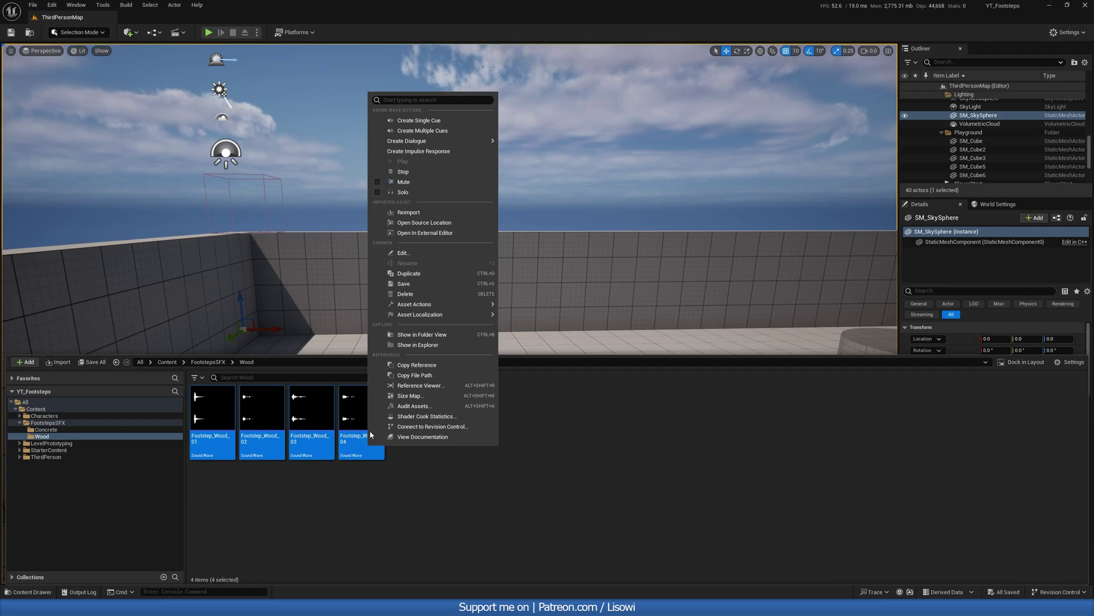
left_click(419, 118)
key("Return")
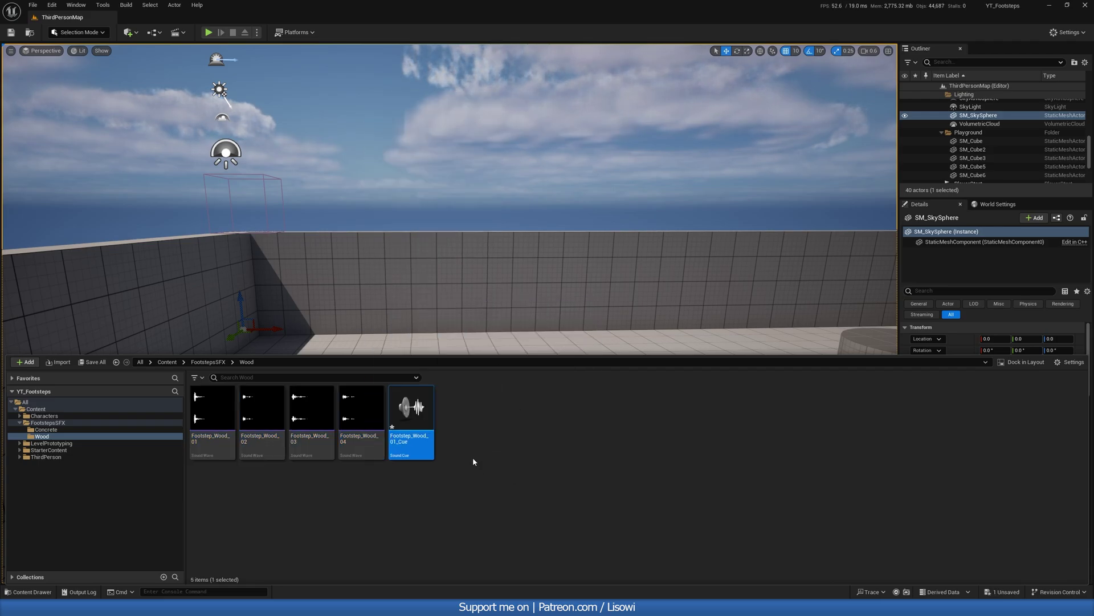
key("ctrl+s")
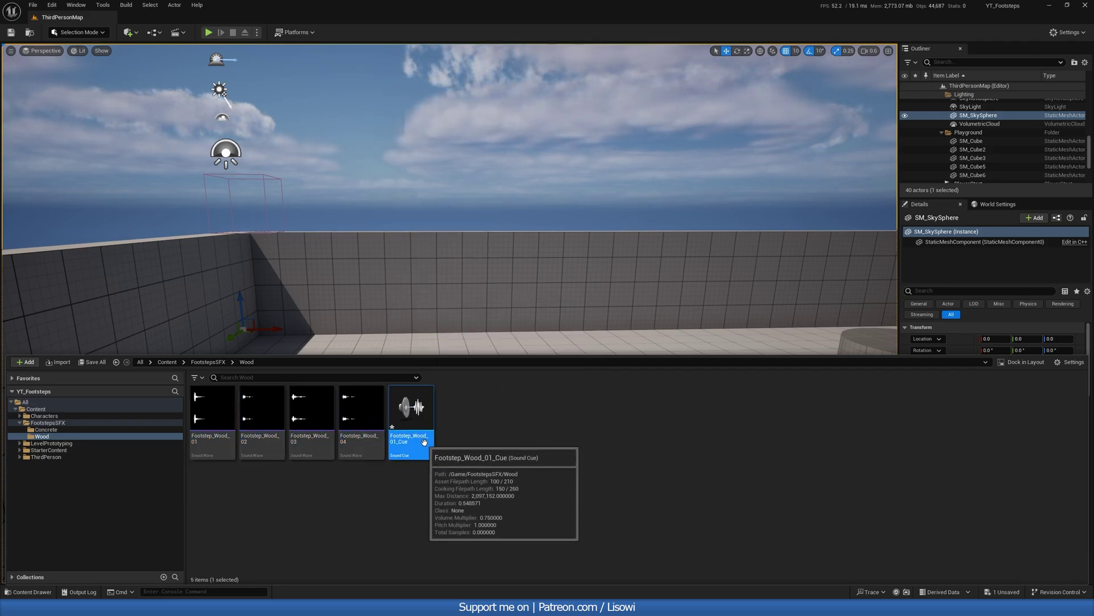
key("F2")
left_click(473, 451)
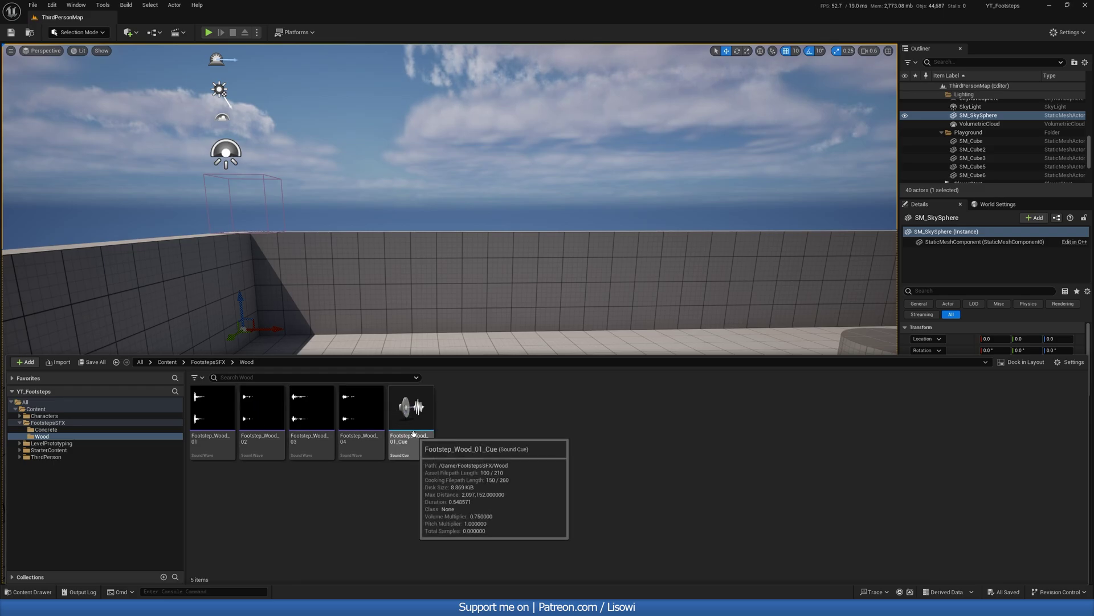
Step: Create a single sound cue from Footstep_Concrete_01 through Footstep_Concrete_04 in the Concrete folder and save it
left_click(212, 362)
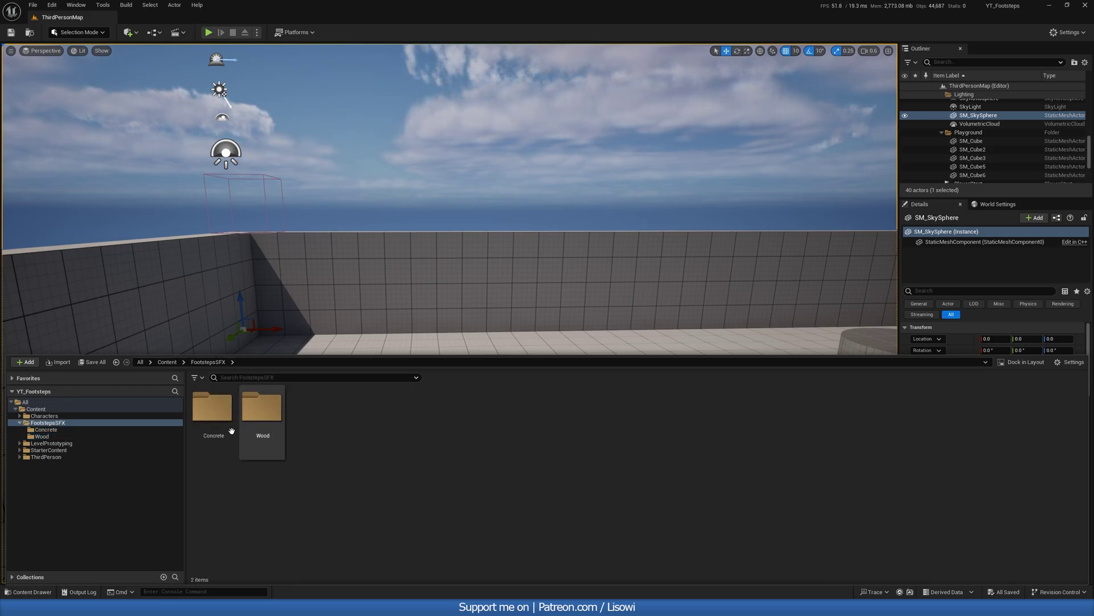
left_click(218, 432)
double_click(218, 432)
left_click(208, 441)
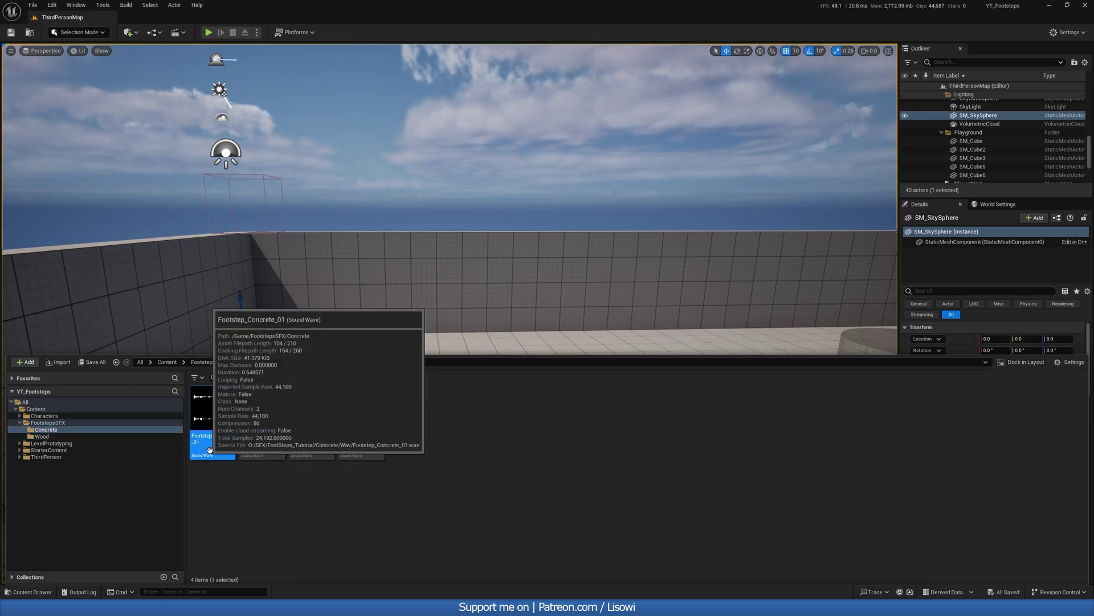
left_click(368, 445, "shift")
right_click(367, 444)
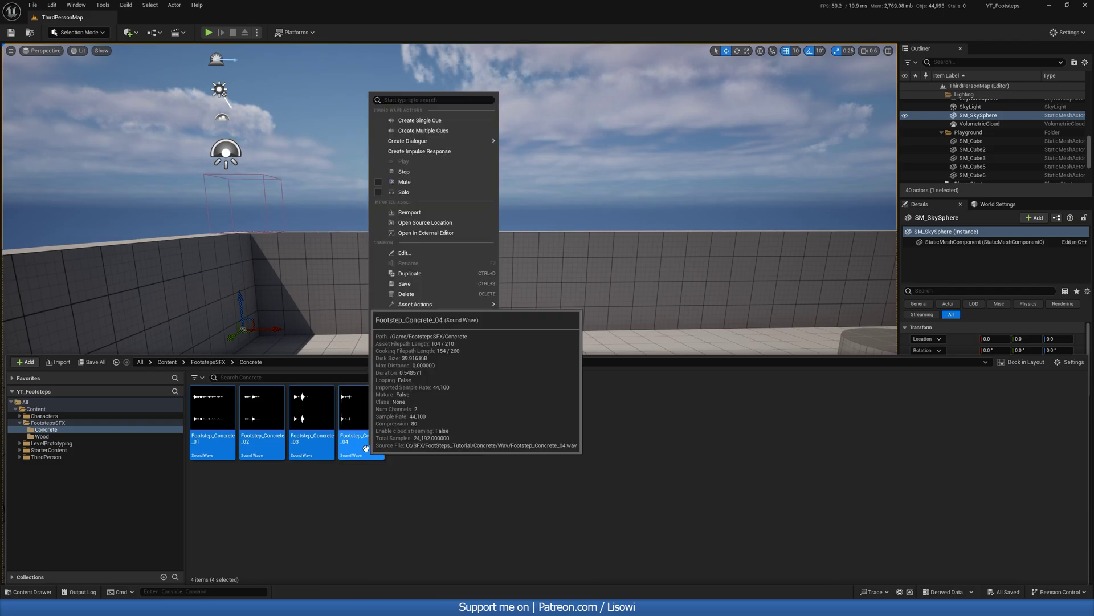
left_click(420, 120)
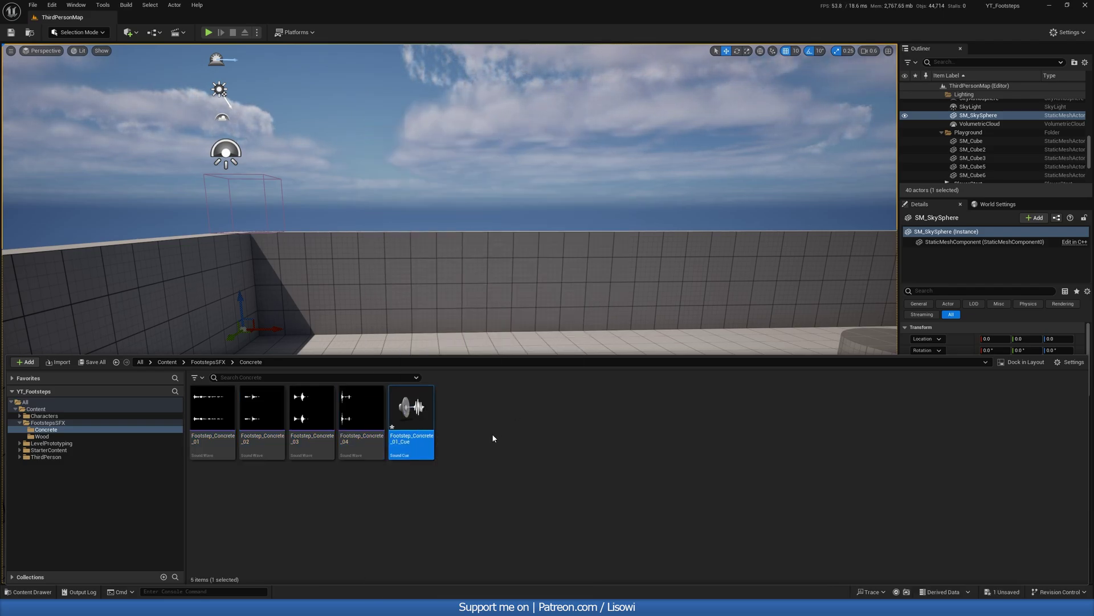
key("ctrl+s")
left_click(452, 424)
left_click(167, 363)
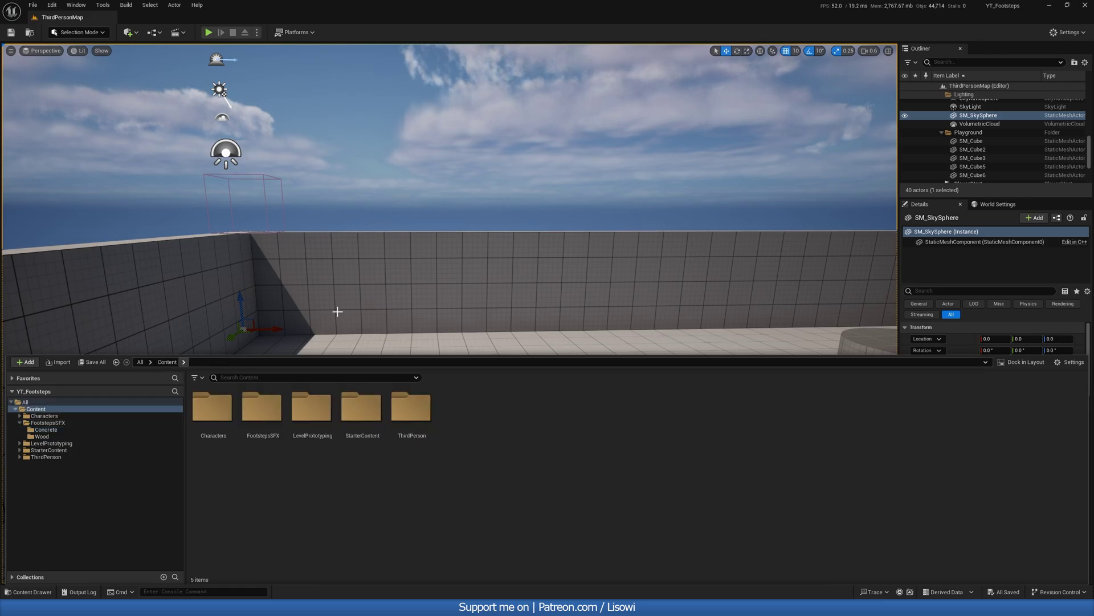
left_click(457, 228)
Step: Open the Project Settings and search for "physical sur" to reach the Physical Surface list
left_click(1064, 33)
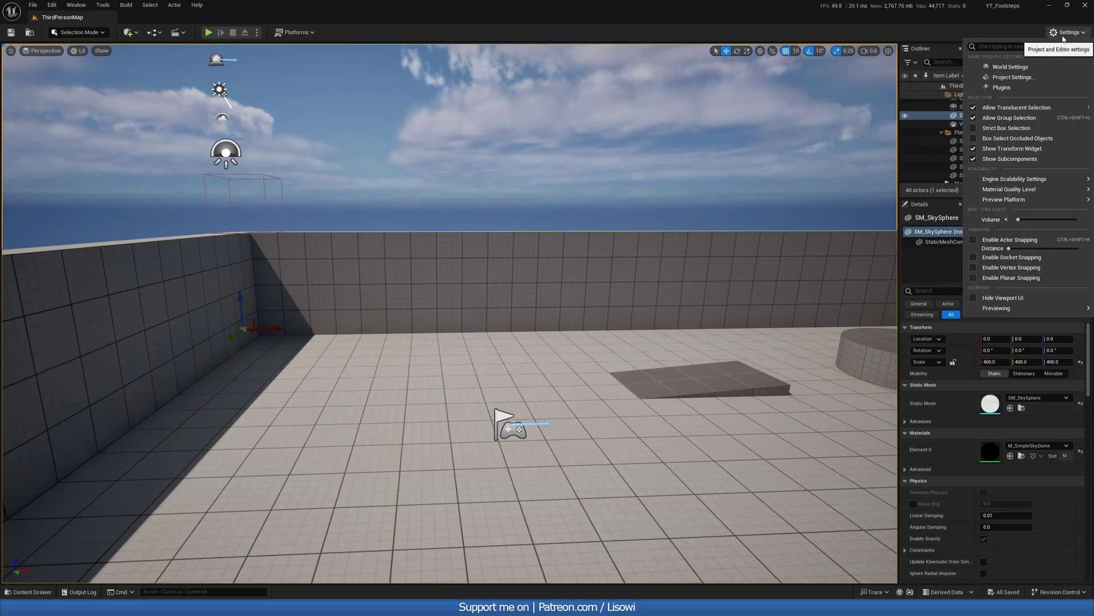
left_click(1010, 78)
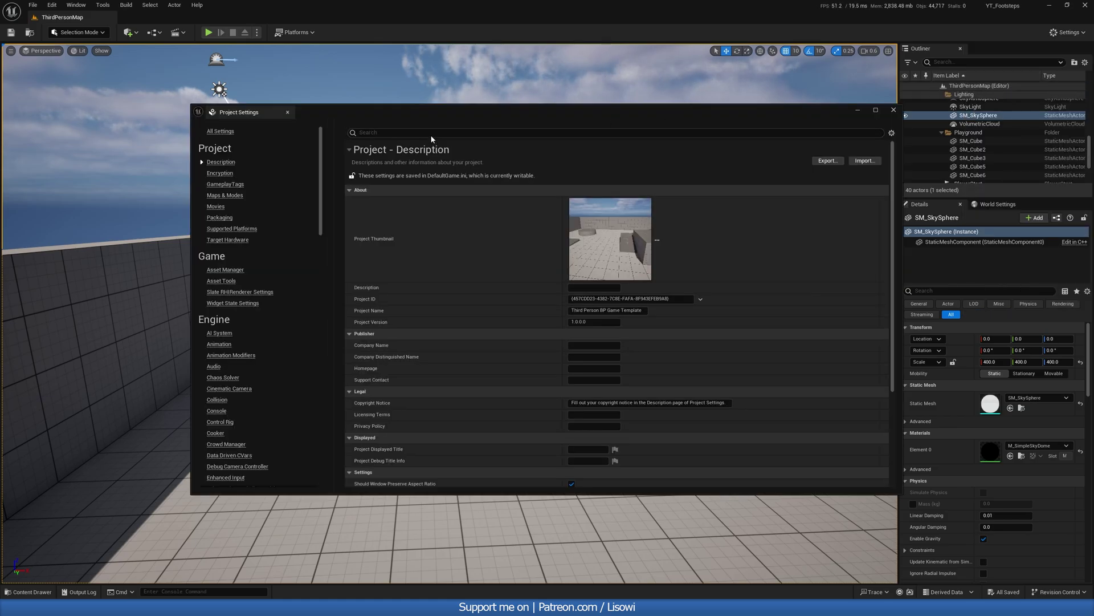
type("ph")
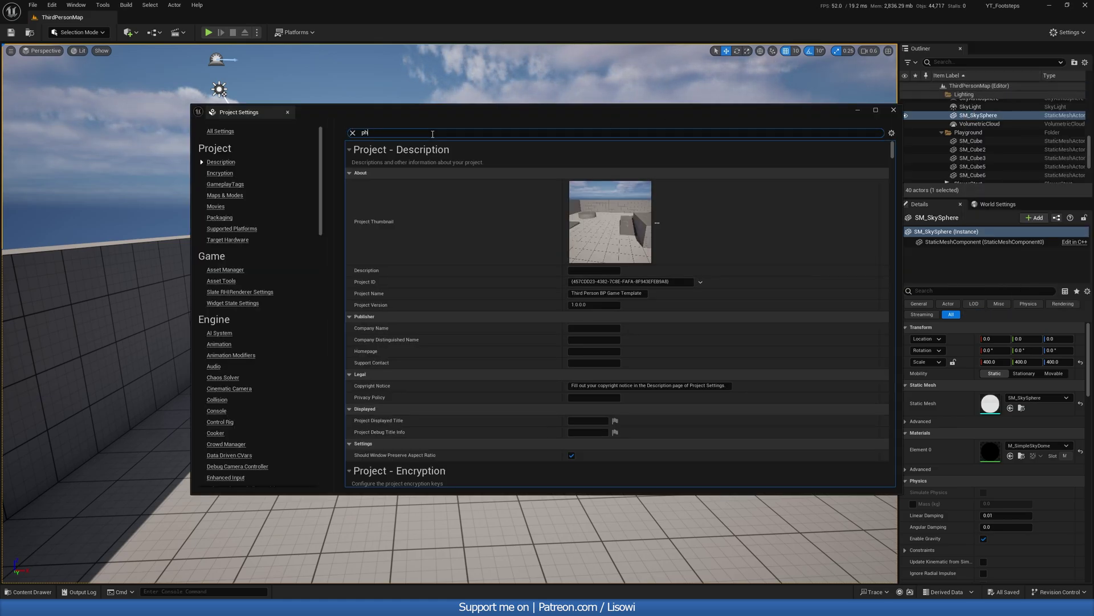
type("ysical sur")
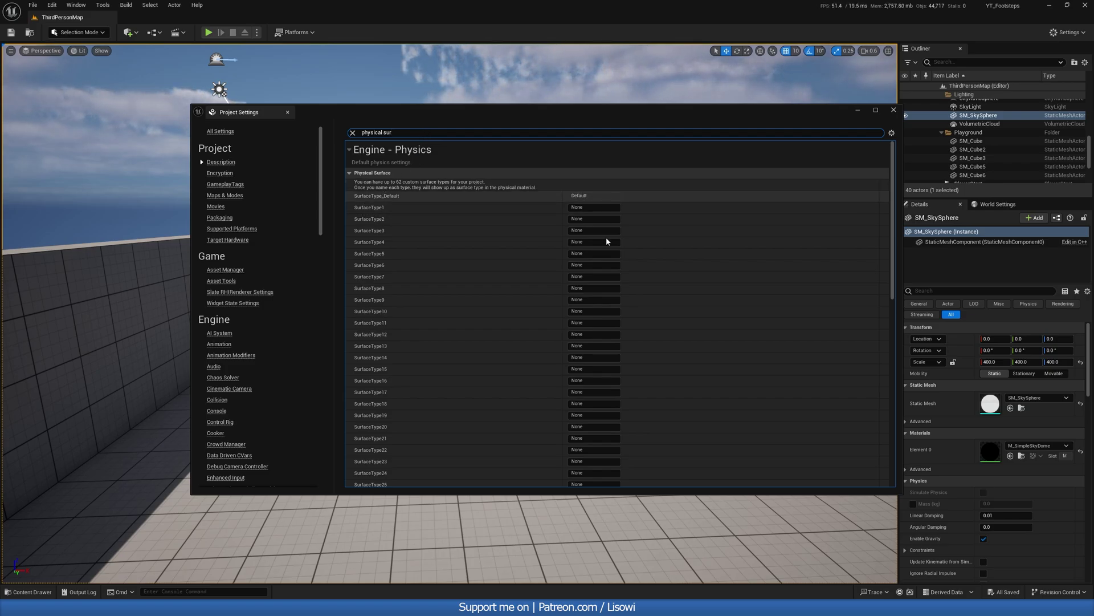
Step: Name SurfaceType1 Wood and SurfaceType2 Concrete, and close the Project Settings
left_click(594, 208)
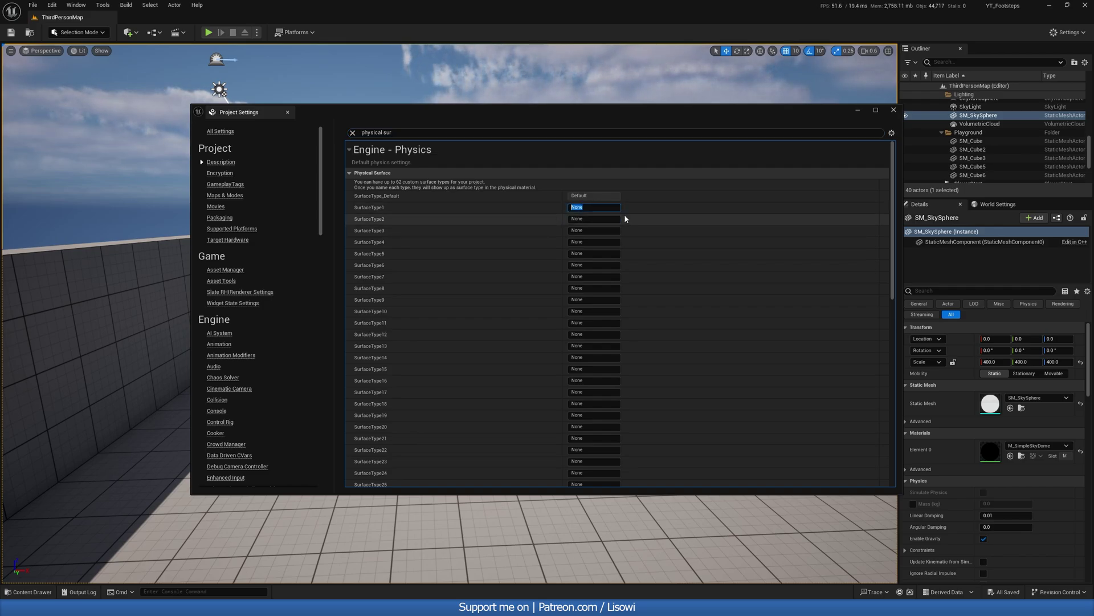
type("Wood")
key("Return")
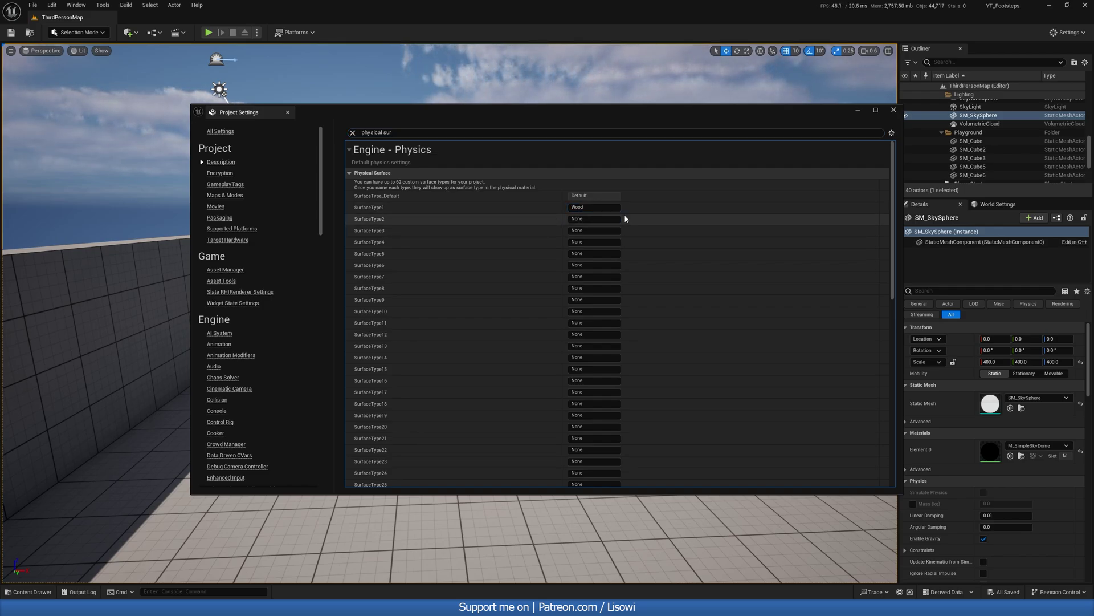
left_click(593, 220)
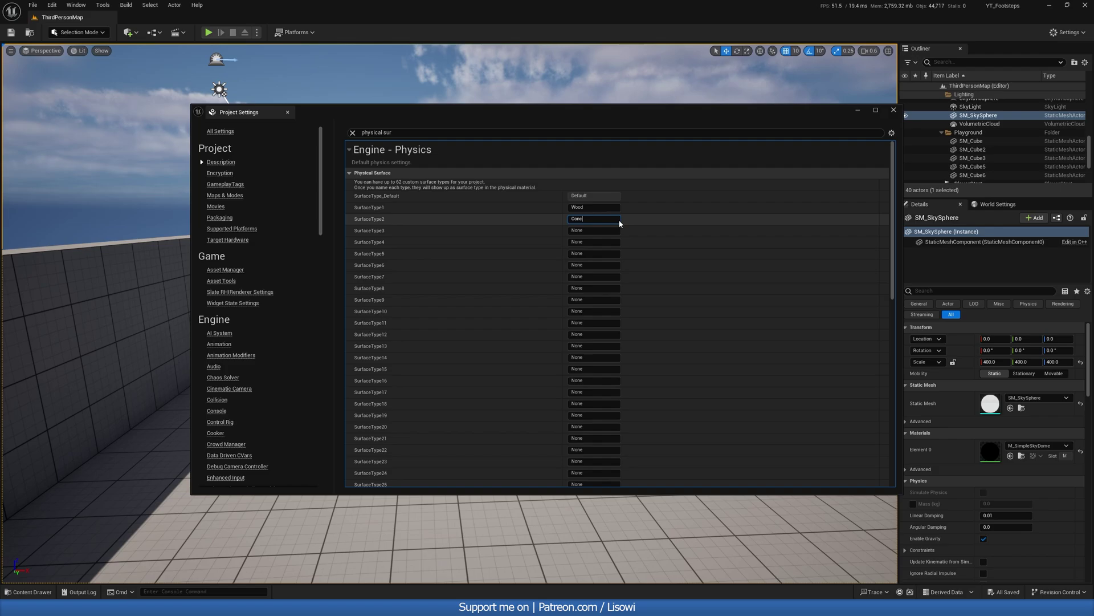
type("Concrete")
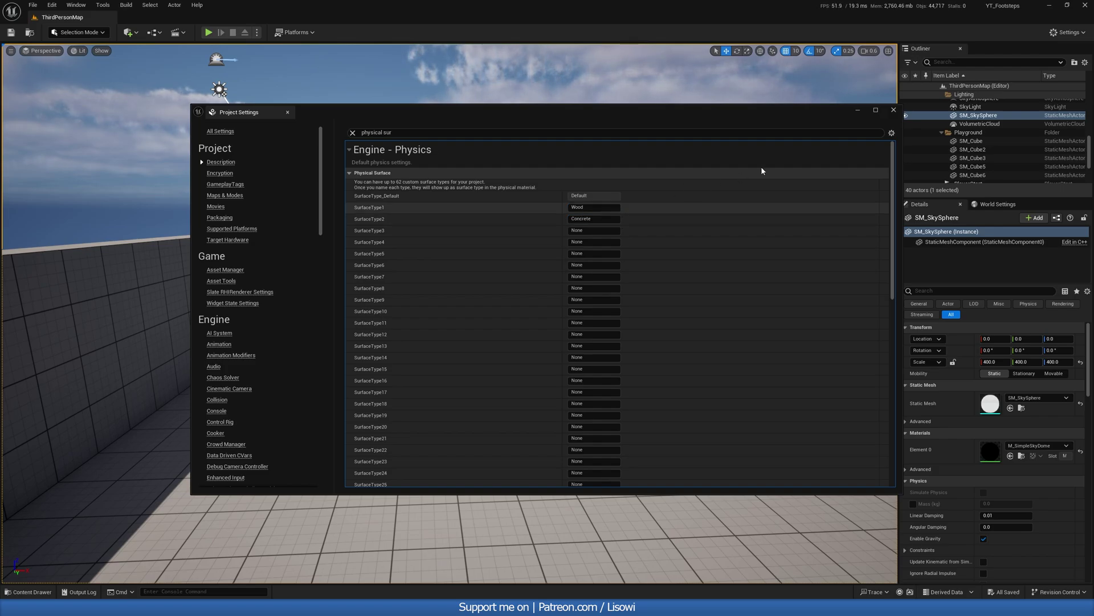
left_click(894, 110)
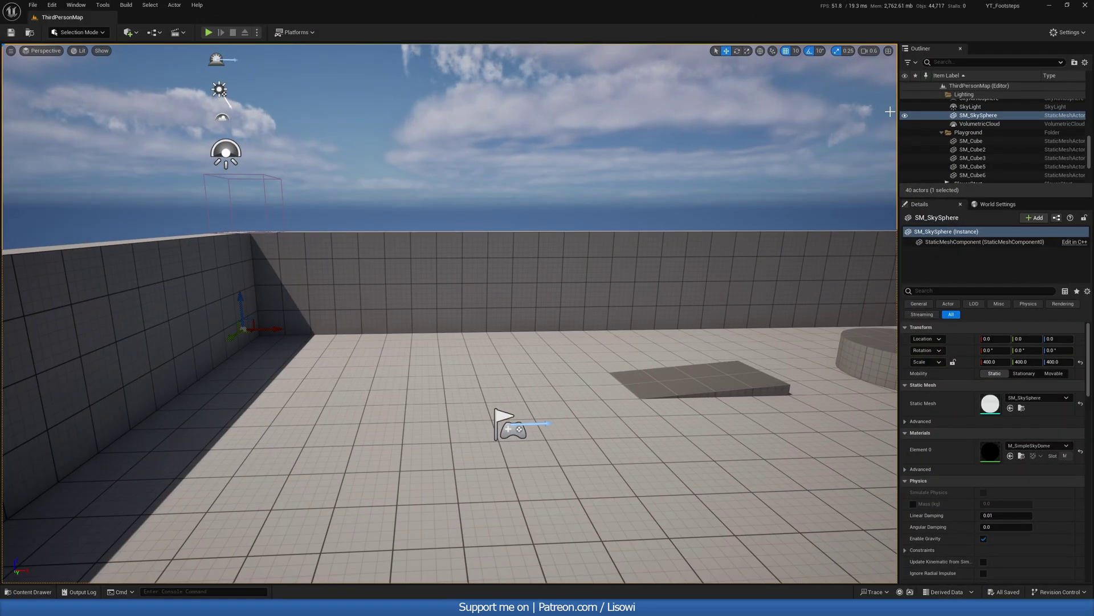
Step: Create a folder named PhysicalMaterials in the Content folder
left_click(29, 592)
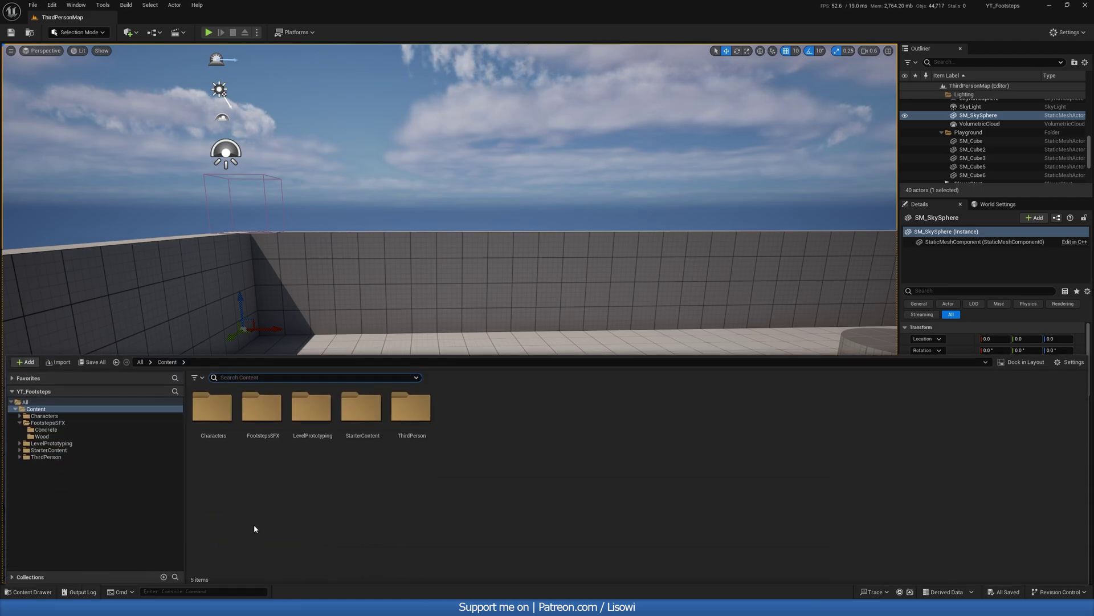
right_click(493, 435)
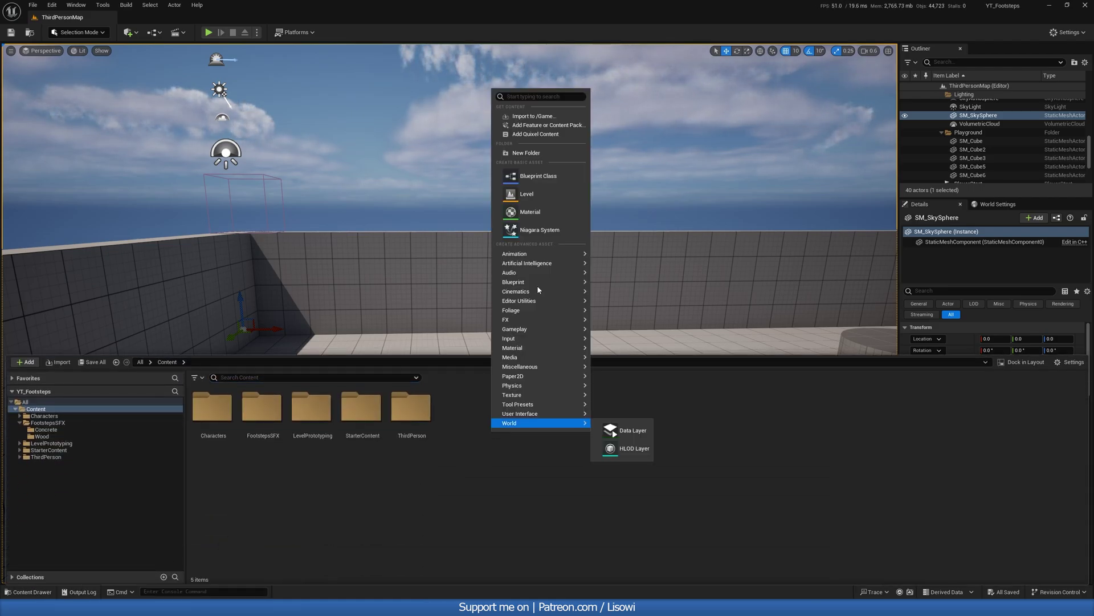
left_click(556, 149)
type("Physic")
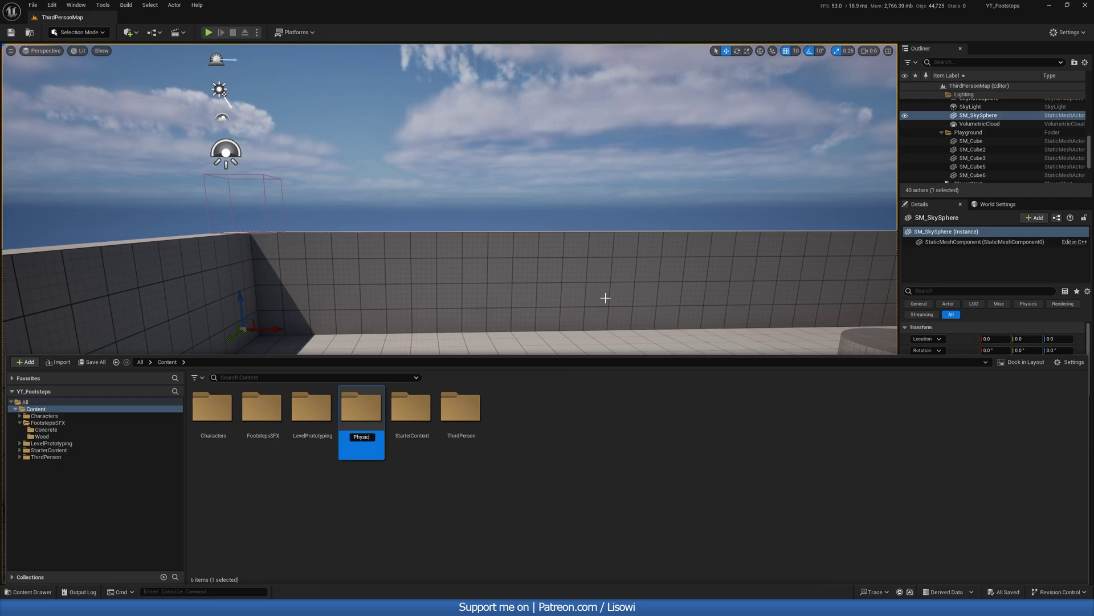
type("alMaterials")
key("Return")
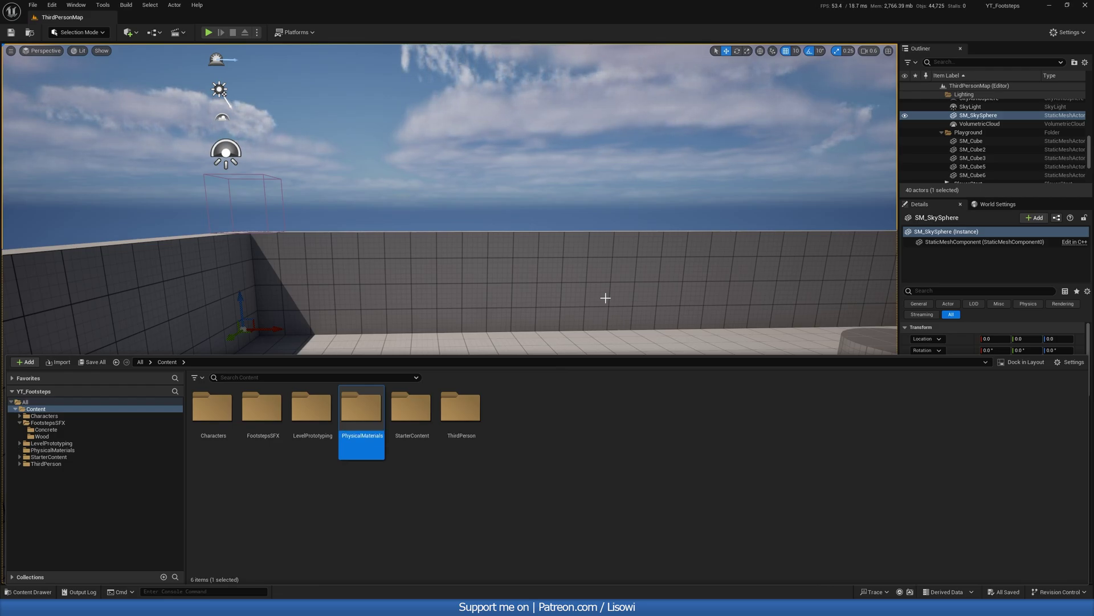
Step: Create a Physical Material of class PhysicalMaterial named PM_Wood inside the PhysicalMaterials folder
double_click(349, 450)
right_click(359, 448)
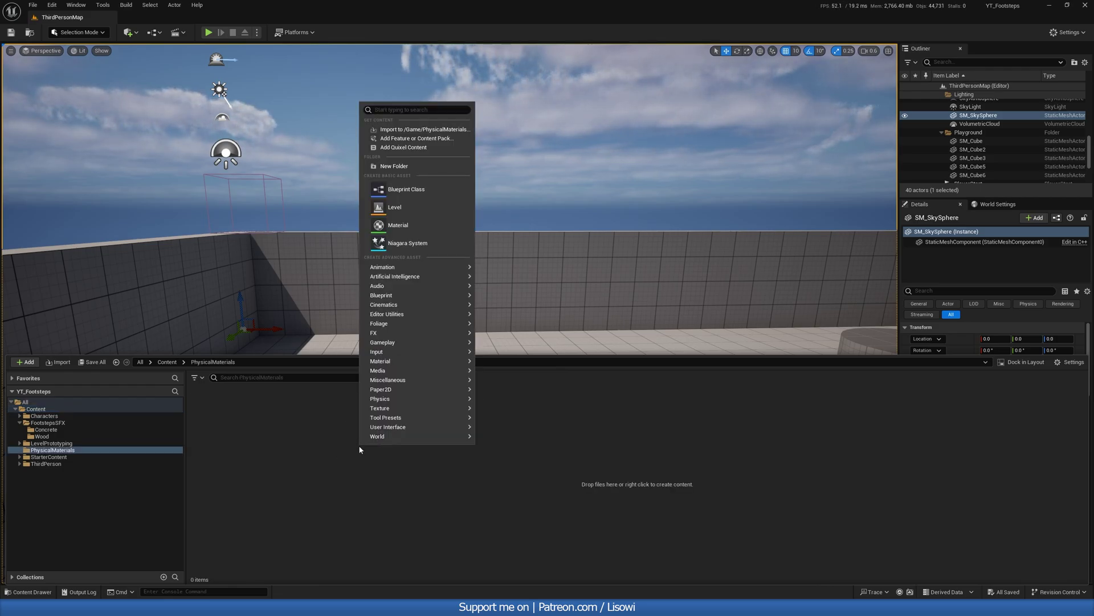
mouse_move(385, 401)
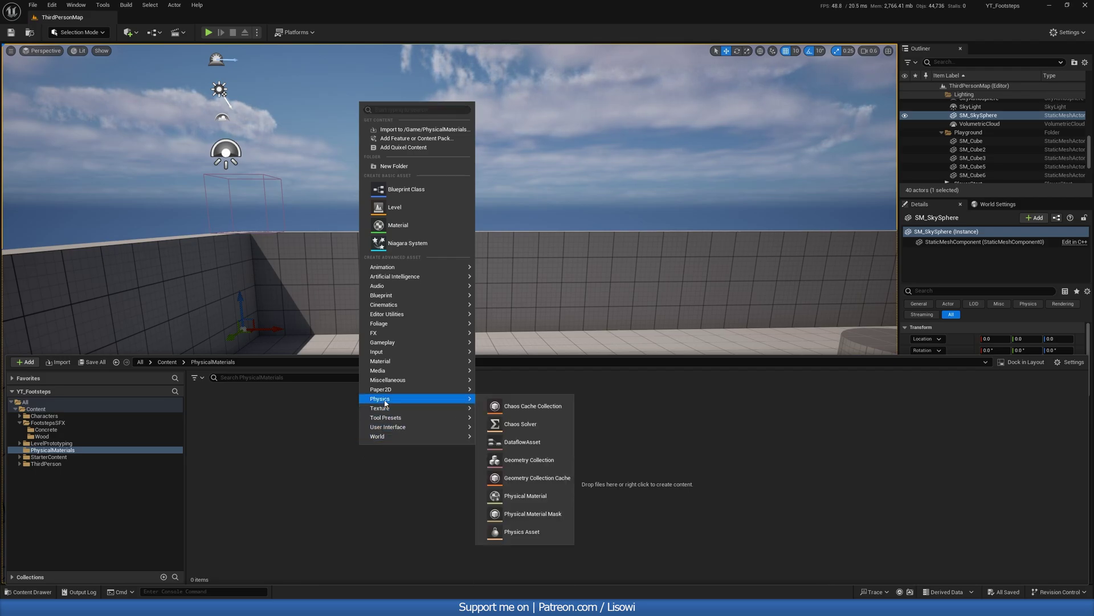
left_click(522, 498)
left_click(462, 242)
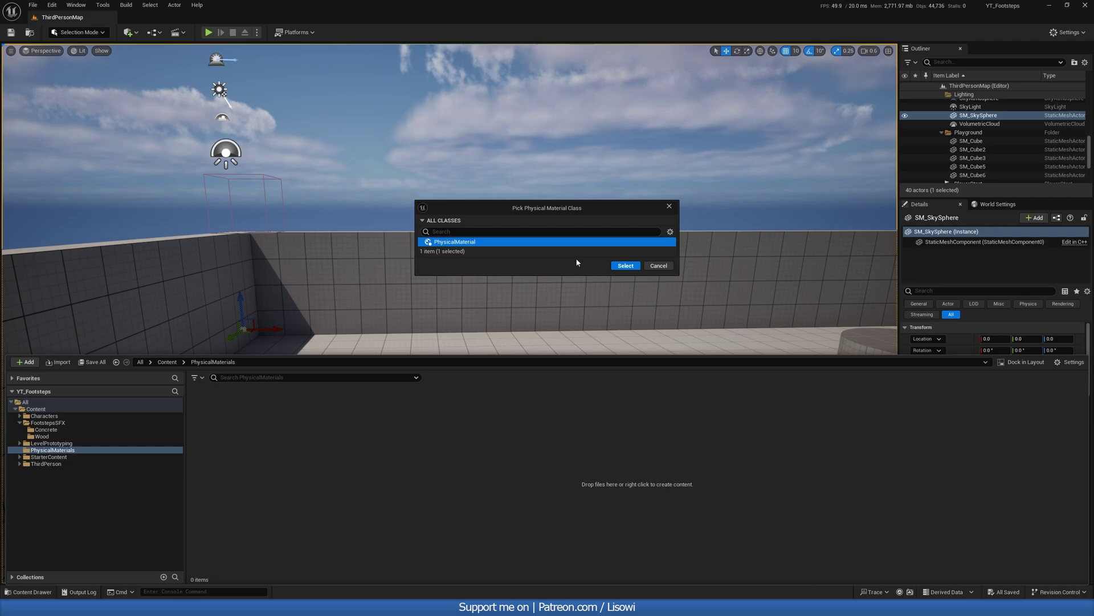
left_click(626, 266)
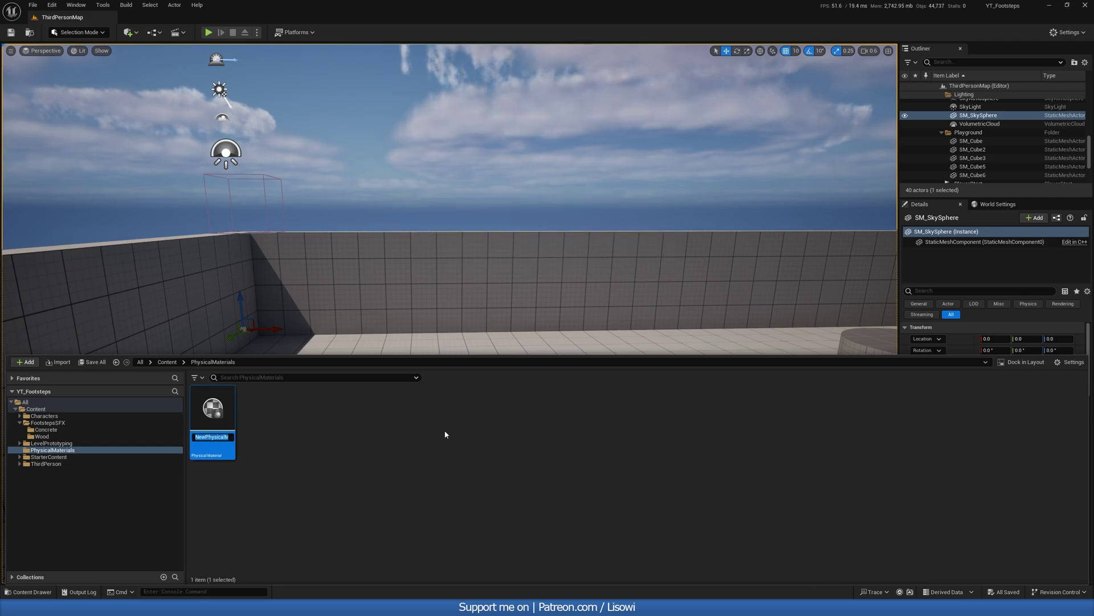
type("PM_")
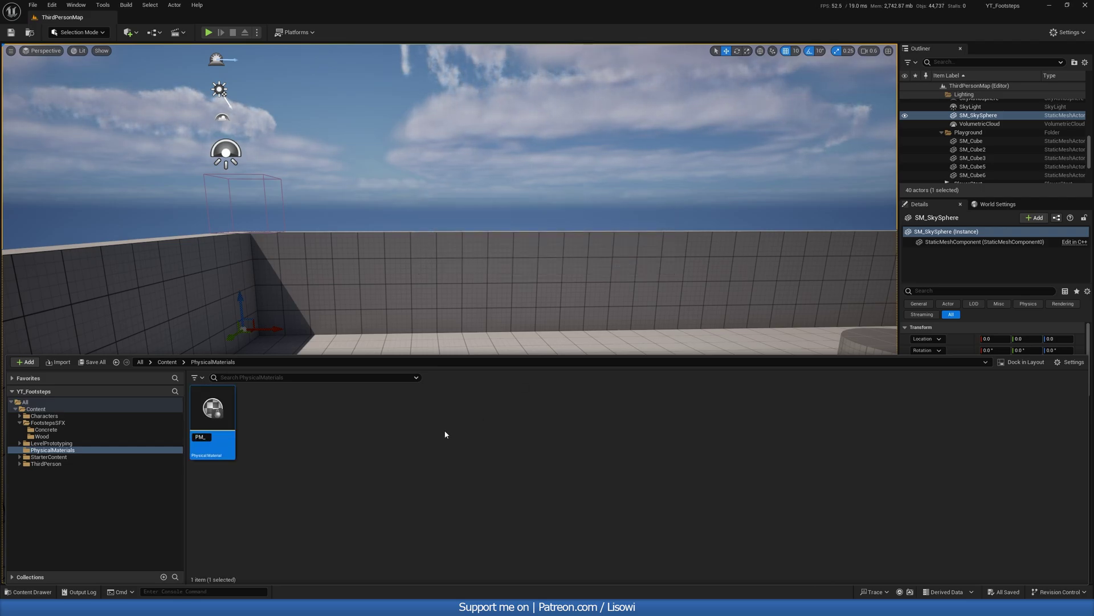
type("Wo")
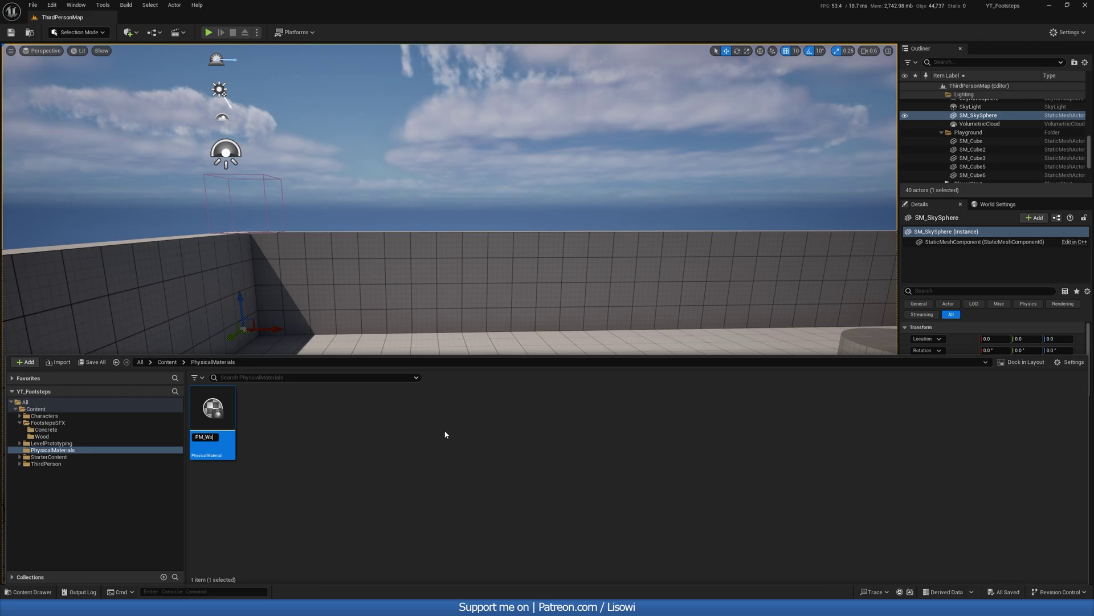
type("od")
key("Return")
Step: Set the Surface Type of PM_Wood to Wood, save it and close its editor
double_click(208, 413)
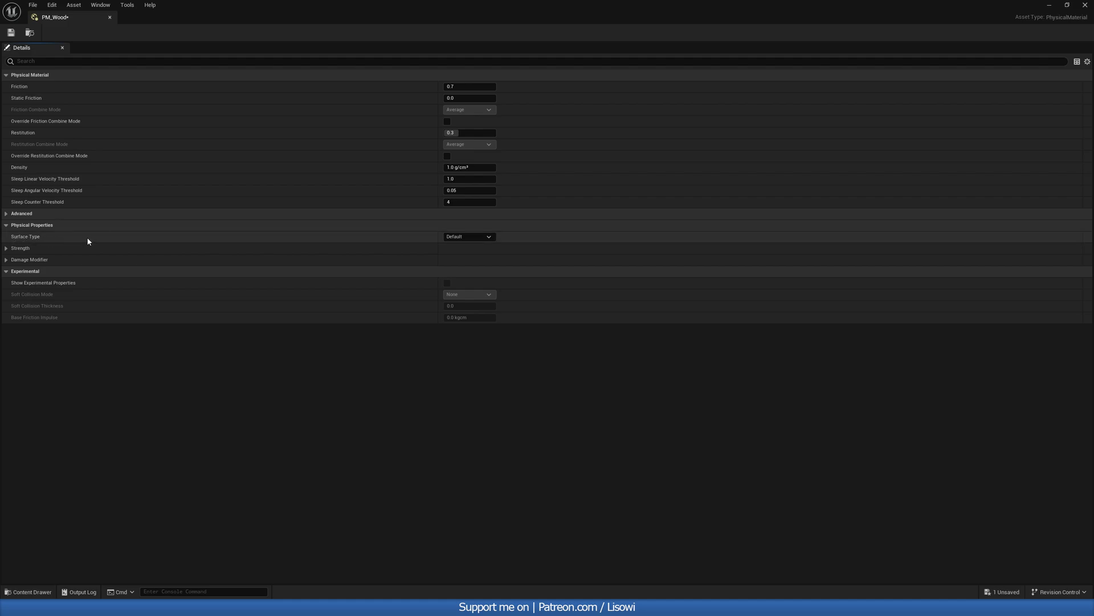
left_click(465, 237)
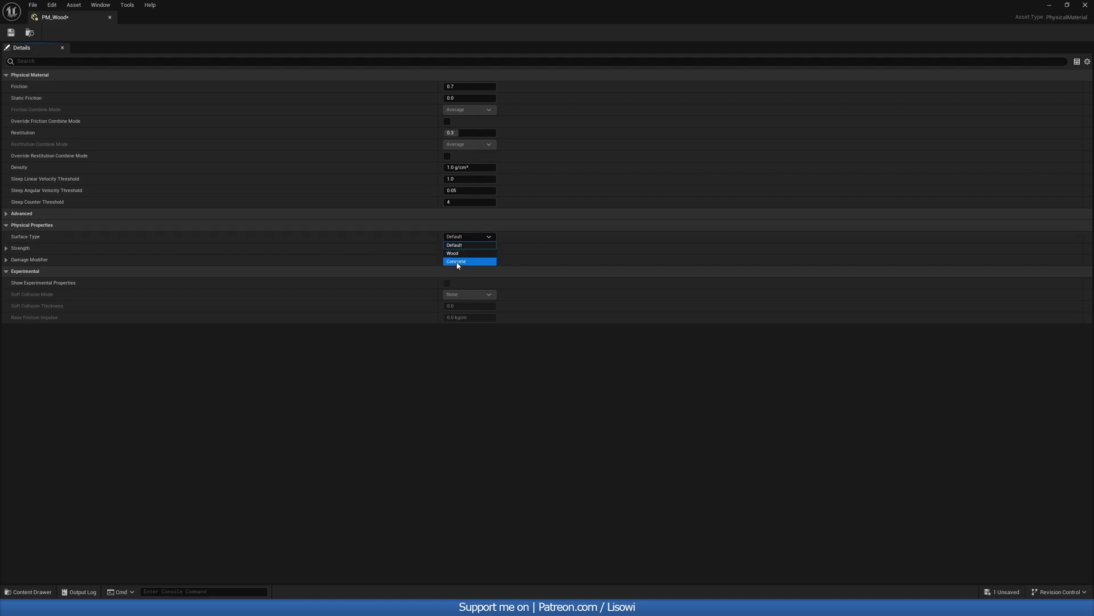
left_click(455, 253)
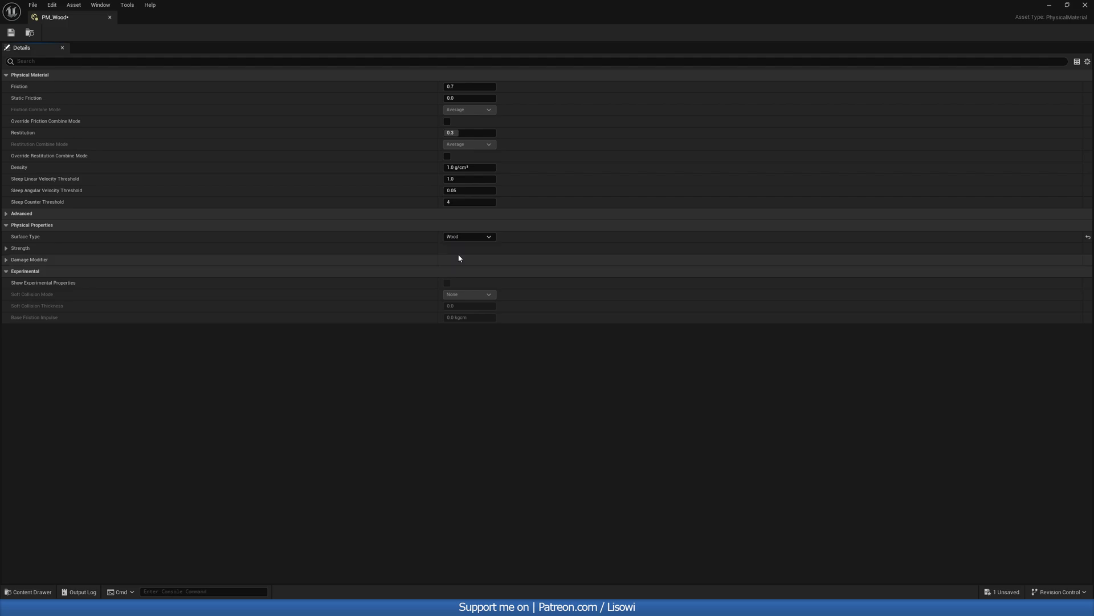
left_click(10, 32)
left_click(110, 17)
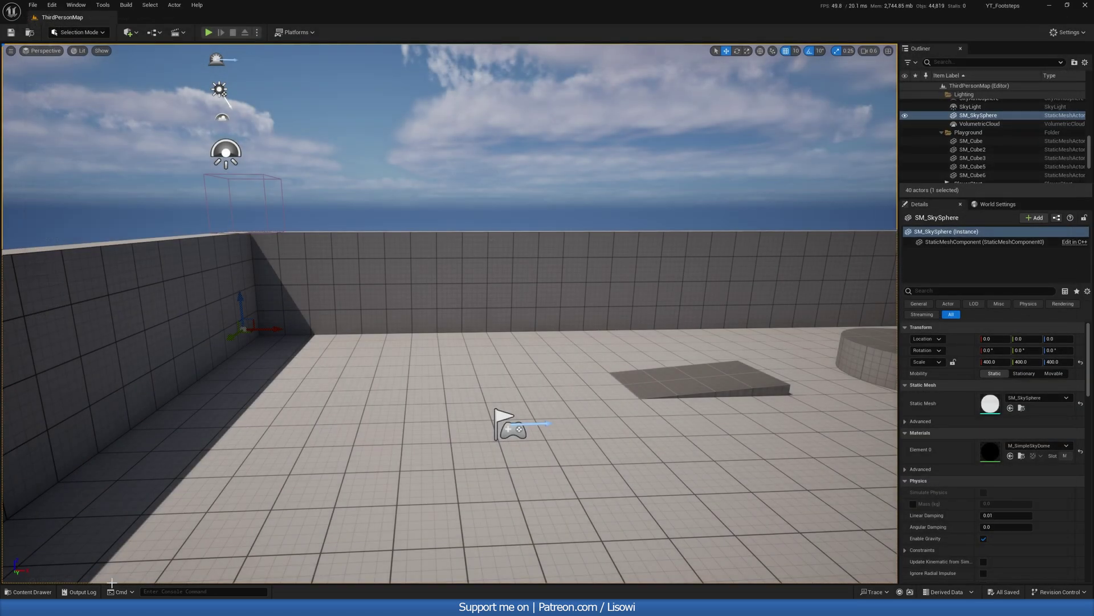
Step: Duplicate PM_Wood in the PhysicalMaterials folder and name the copy PM_Concrete
left_click(43, 591)
right_click(212, 411)
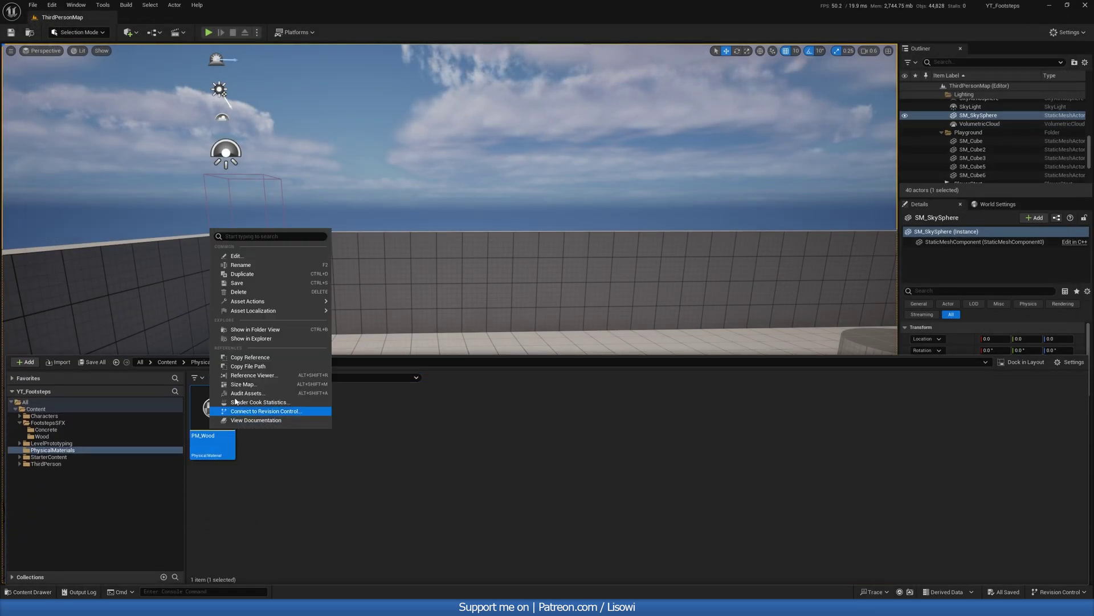
left_click(251, 274)
type("PM_C")
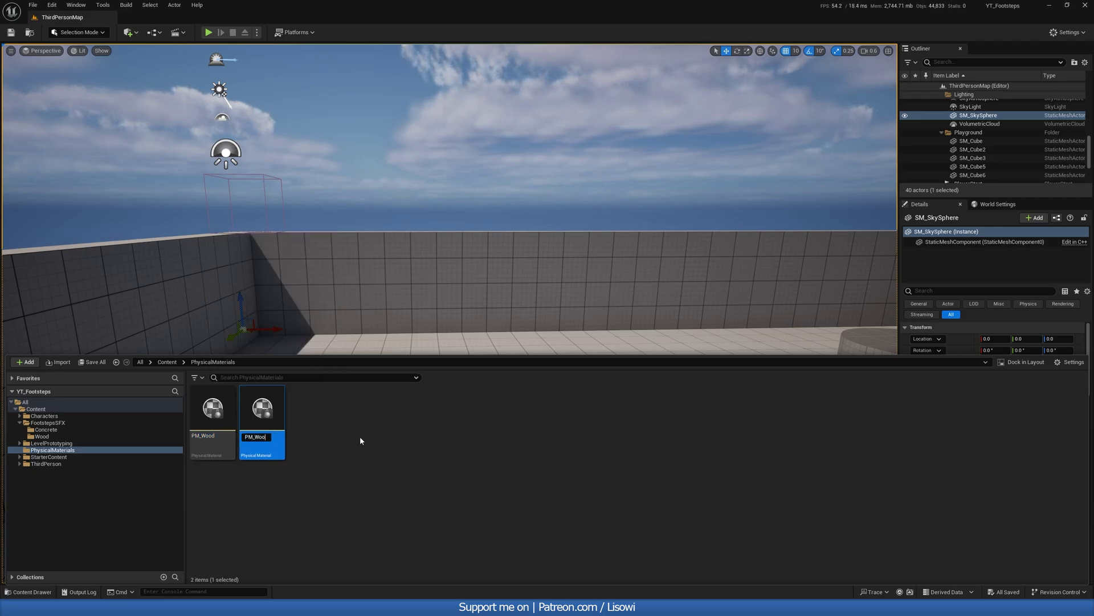
type("oncrete")
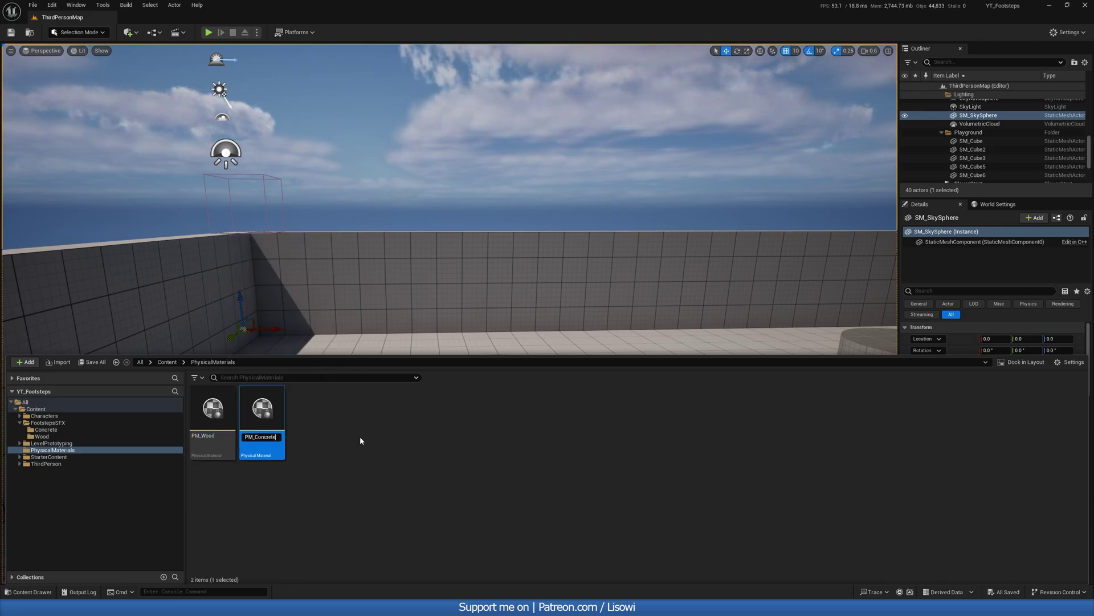
key("Return")
Step: Set the Surface Type of PM_Concrete to Concrete and save it
double_click(209, 426)
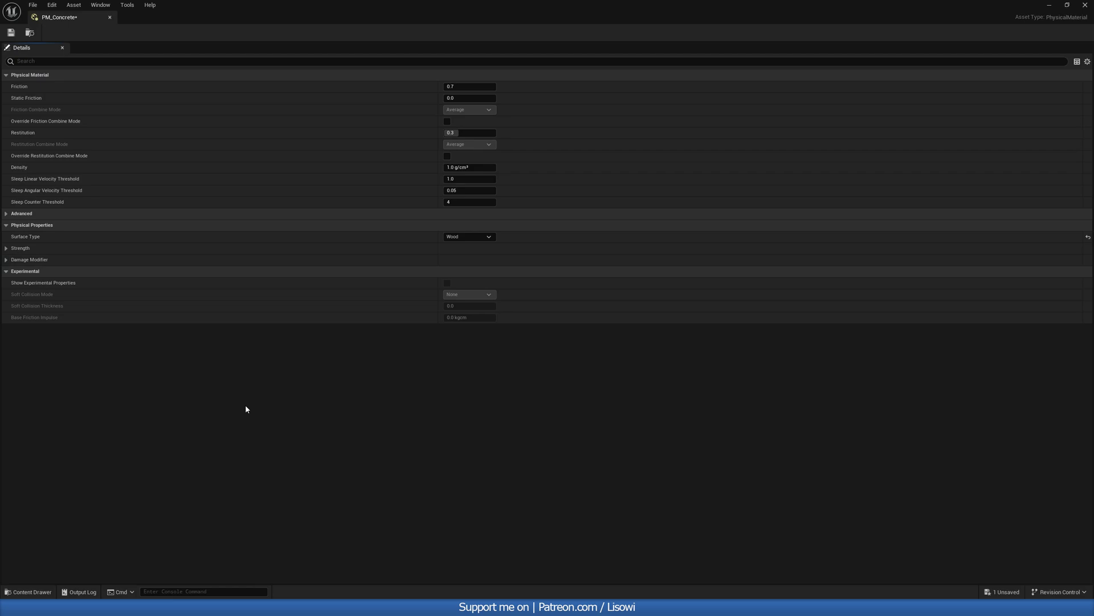
left_click(462, 237)
left_click(462, 262)
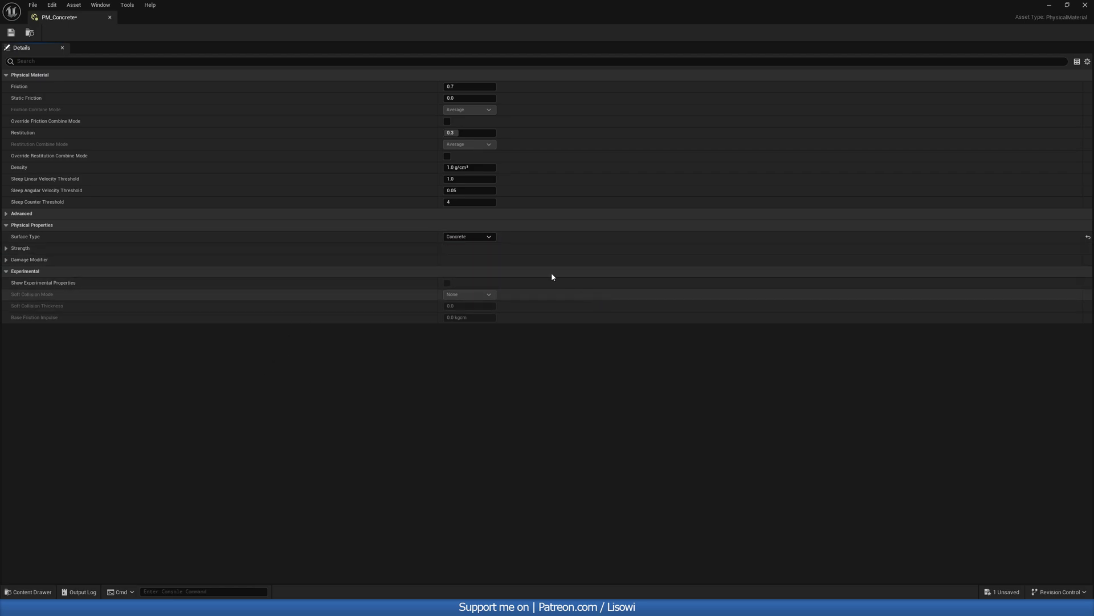
left_click(10, 32)
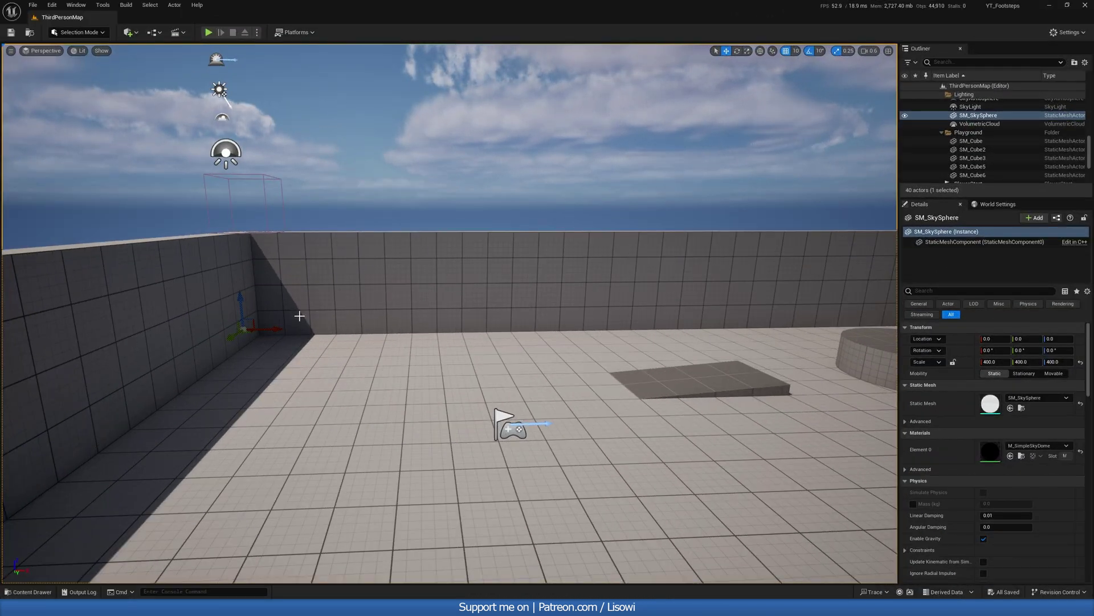
Step: Delete the block near the corner of the level, including its curved pieces
right_click_drag(450, 313, 655, 420)
key("s")
scroll(632, 376, "up", 1)
key("s")
key("w")
left_click(677, 414)
key("Delete")
left_click(649, 435)
key("Delete")
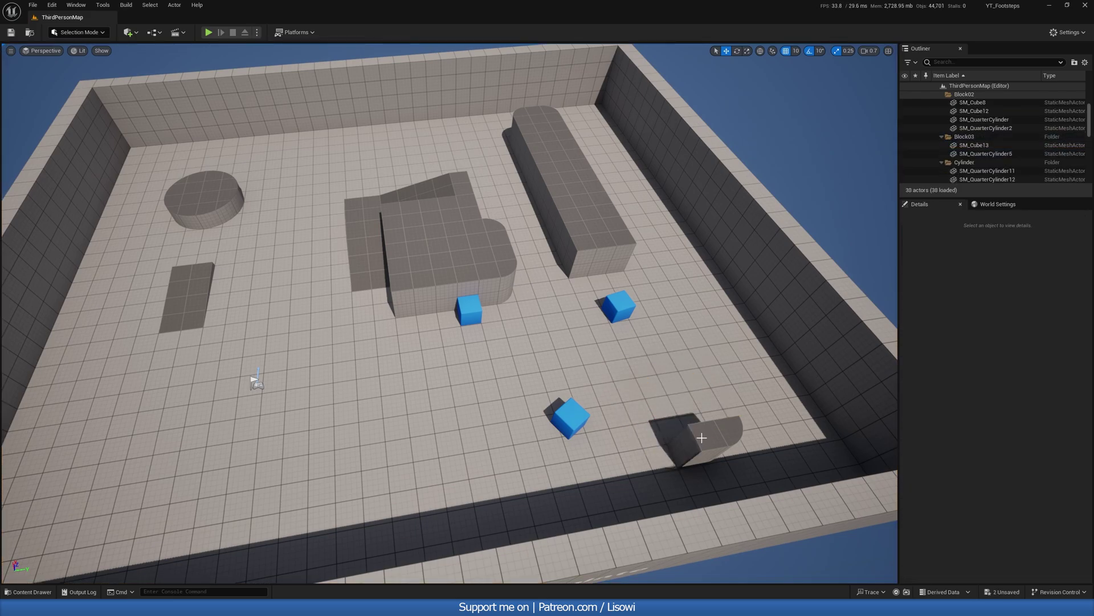
left_click(711, 438)
key("Delete")
left_click(729, 436)
key("Delete")
Step: Delete the three blue cubes from the level floor
left_click(570, 418)
key("Delete")
left_click(619, 306)
key("Delete")
left_click(470, 309)
key("Delete")
Step: Delete the remaining playground blocks, the round cylinder and the low ramp, leaving only the floor and outer walls
left_click(444, 256)
key("Delete")
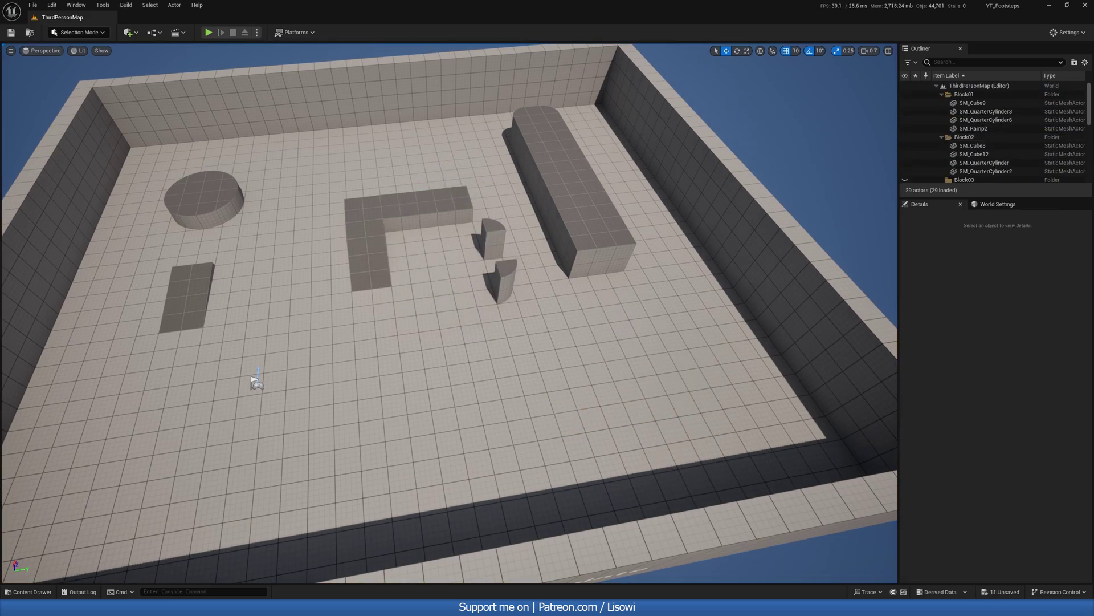
left_click(236, 196)
key("Delete")
left_click(206, 185)
key("Delete")
left_click(193, 283)
key("Delete")
Step: Add a Plane shape to the level and snap it down onto the floor
mouse_move(193, 284)
right_mouse_down()
mouse_move(165, 268)
mouse_move(74, 268)
mouse_move(177, 274)
right_mouse_up()
key("w")
key("d")
key("a")
key("w")
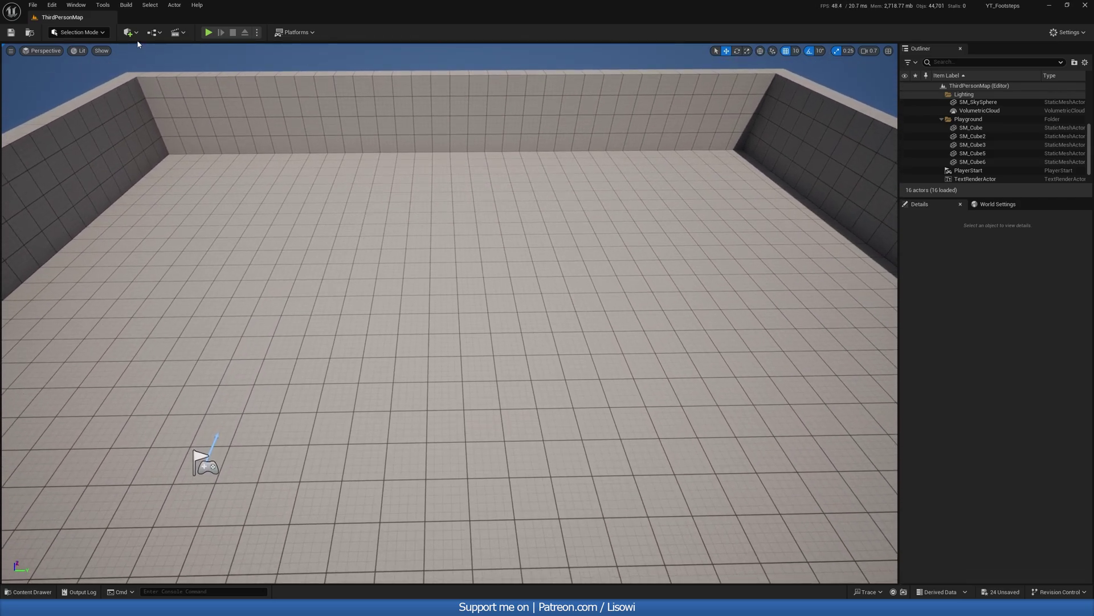
left_click(128, 32)
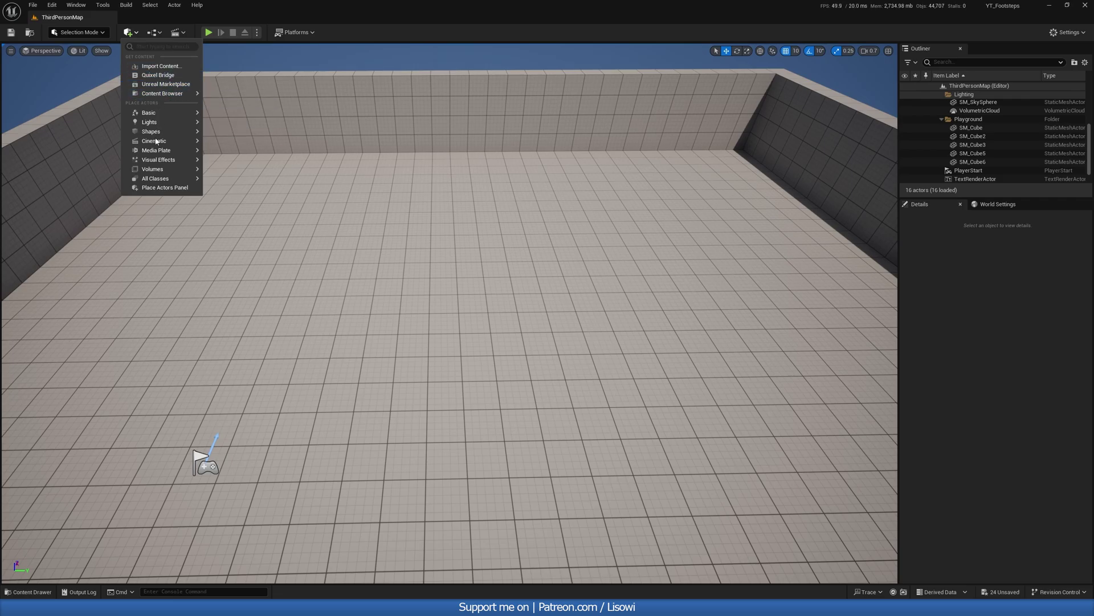
mouse_move(154, 132)
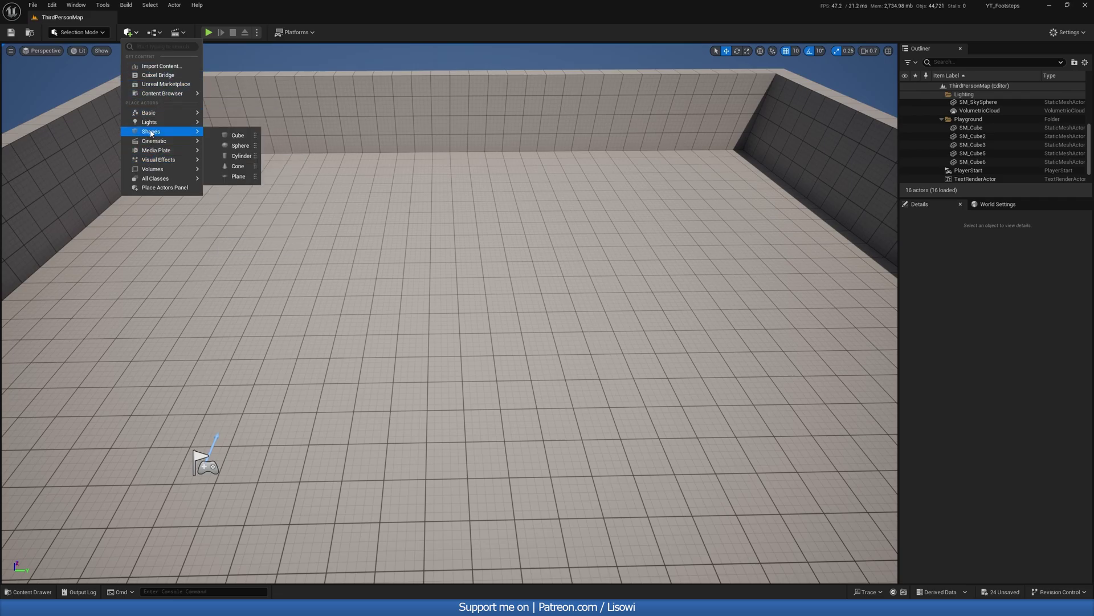
left_click(239, 177)
key("q")
right_click_drag(365, 257, 364, 247)
key("End")
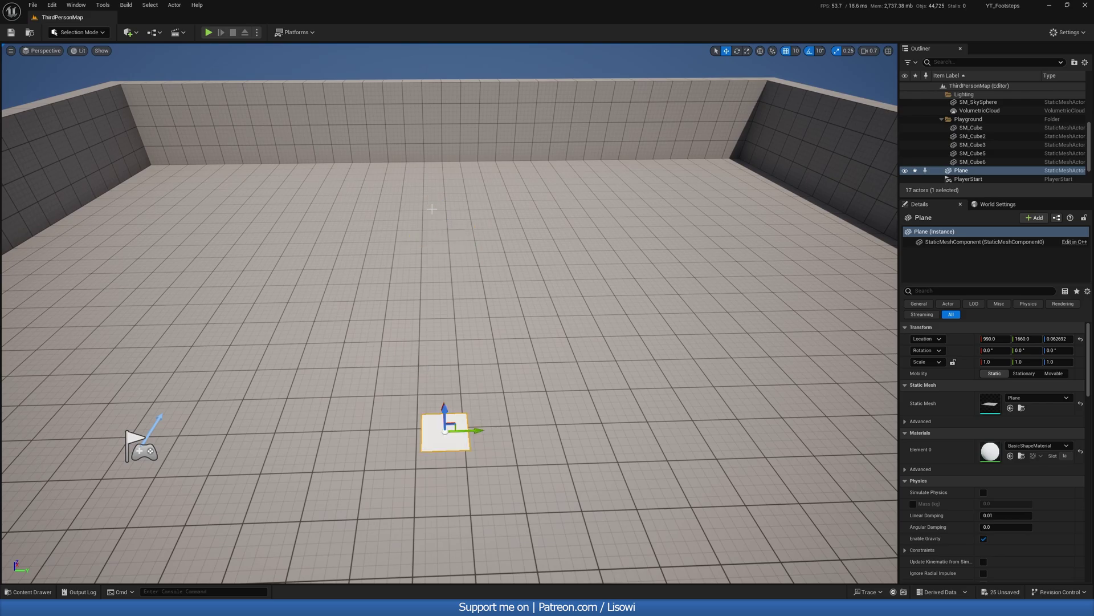
Step: Move the plane along the floor to X 950, Y 1650
right_click_drag(461, 211, 462, 245)
key("s")
mouse_move(502, 348)
right_mouse_down()
mouse_move(503, 330)
mouse_move(503, 349)
right_mouse_up()
key("w")
left_click_drag(492, 370, 454, 370)
mouse_move(474, 347)
right_mouse_down()
mouse_move(474, 325)
mouse_move(474, 346)
right_mouse_up()
key("s")
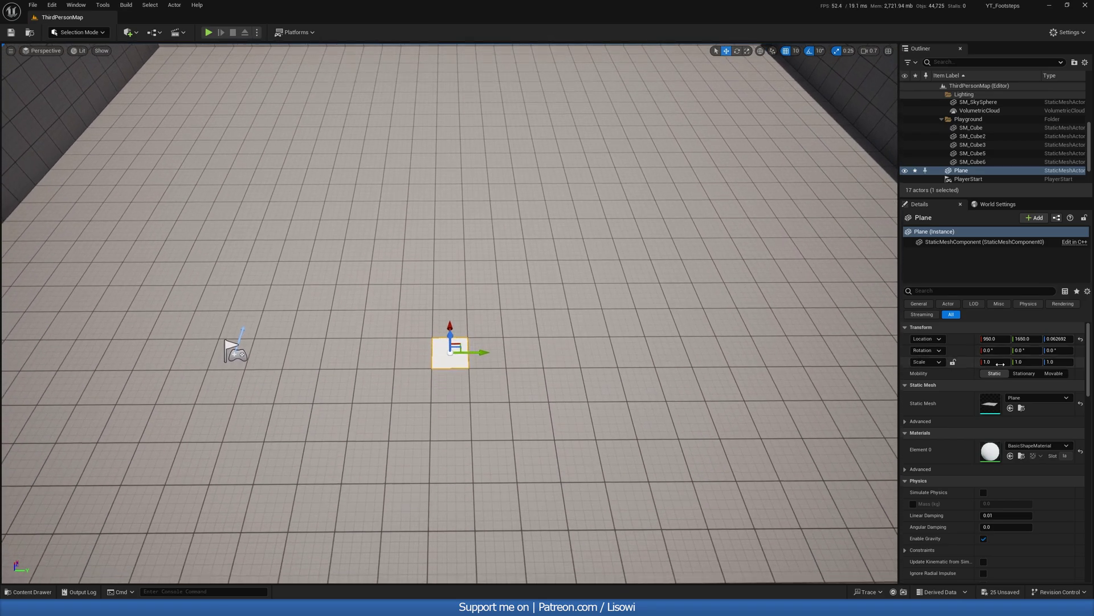
Step: Set the plane's X and Y scale to 8
left_click(998, 362)
type("8")
key("Return")
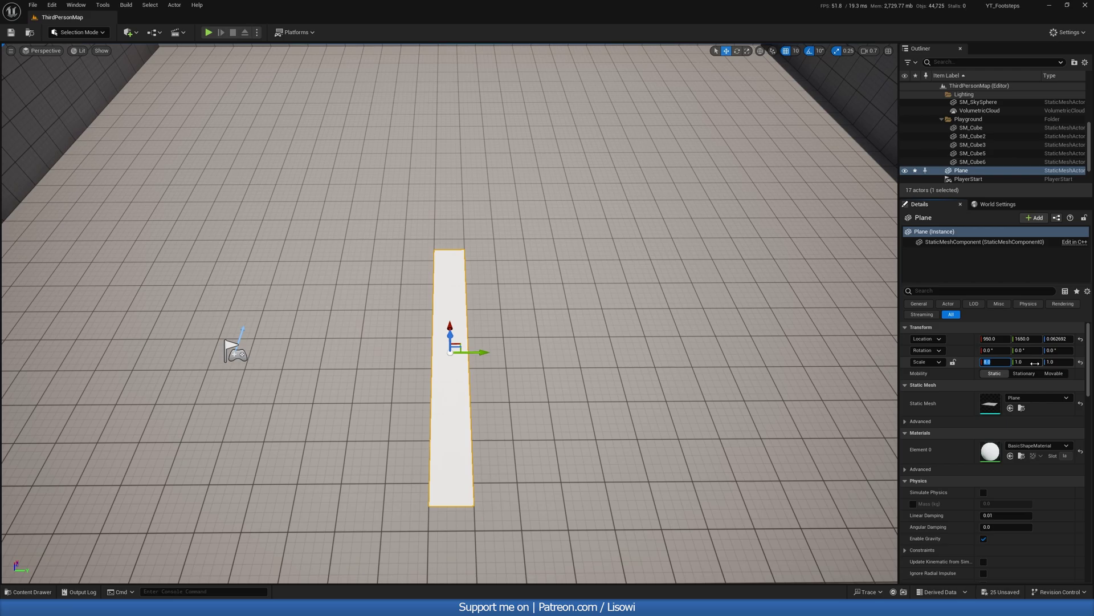
left_click(1034, 363)
type("8")
key("Return")
Step: Move the enlarged plane across the floor to about X 1400, Y 1600
right_click_drag(577, 314, 577, 334)
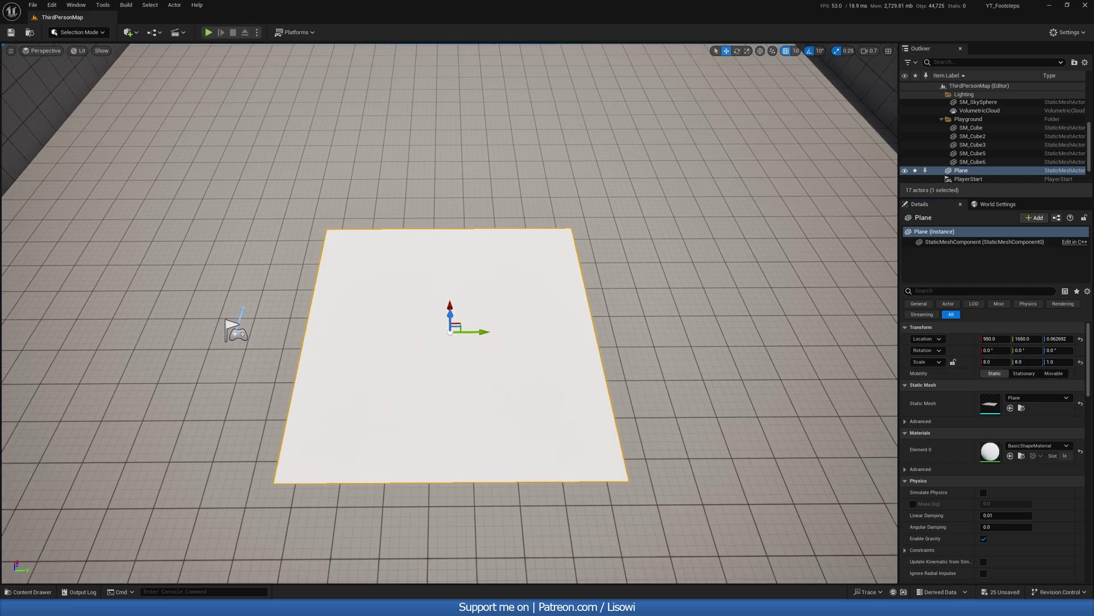
scroll(487, 311, "down", 3)
left_click_drag(487, 318, 504, 234)
right_click_drag(504, 234, 493, 212)
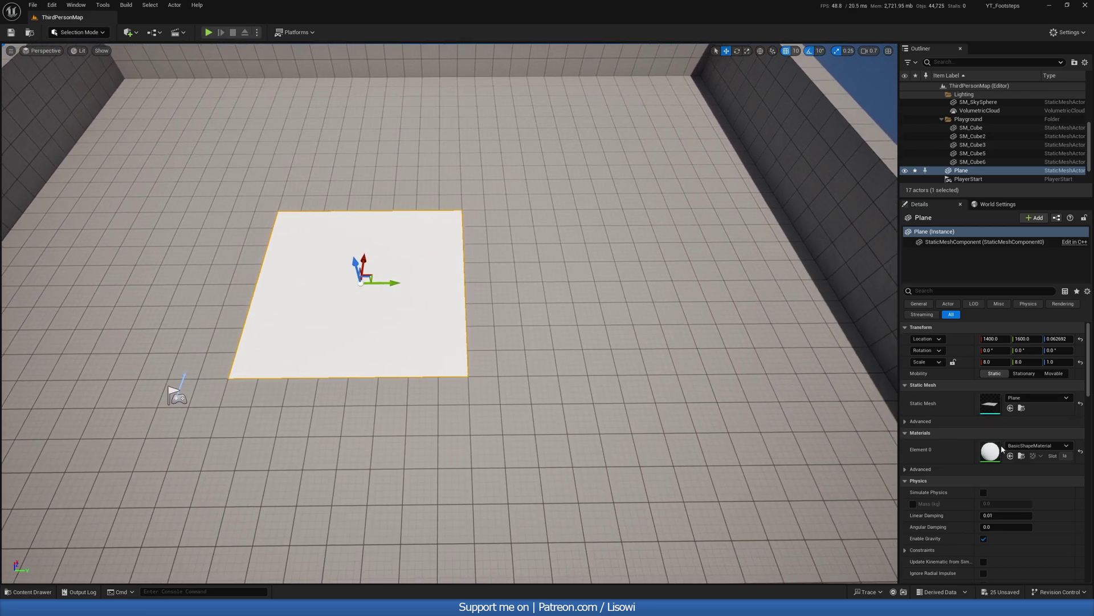
Step: Search the plane's material choices for "wood" and apply M_Wood_Walnut
left_click(1037, 445)
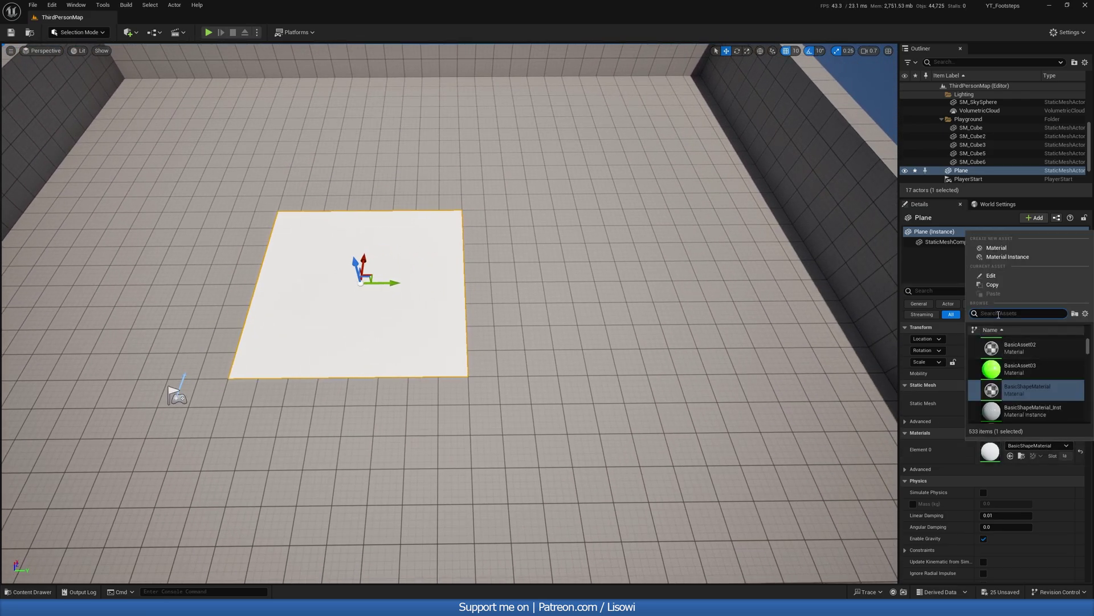
type("wood")
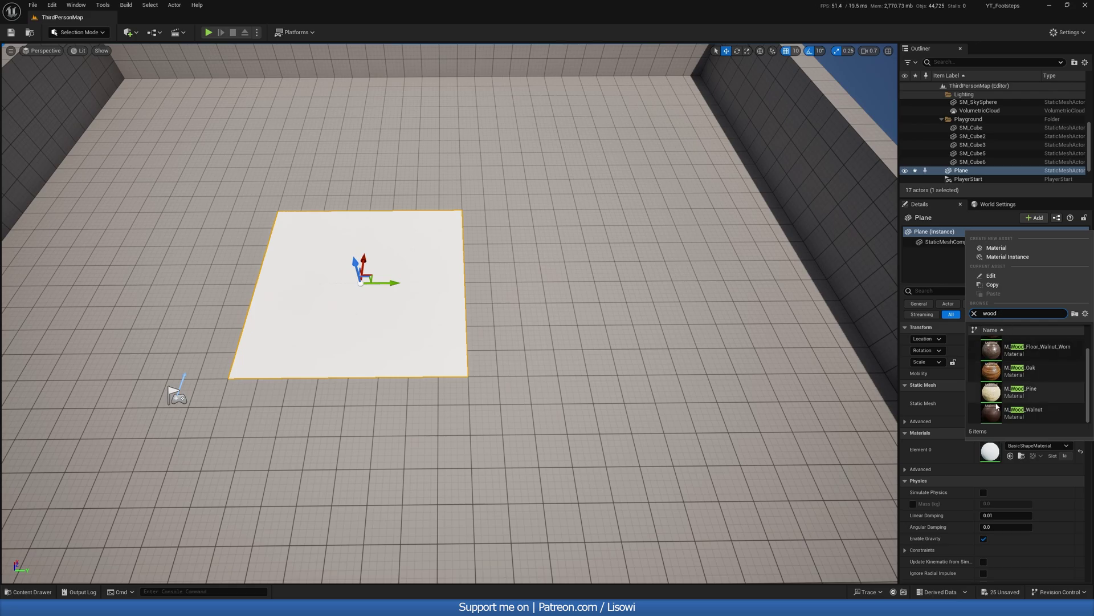
left_click(1021, 413)
right_click_drag(576, 308, 555, 263)
key("a")
key("w")
Step: Assign the M_Wood_Floor_Walnut_Polished material to the plane
left_click(1039, 446)
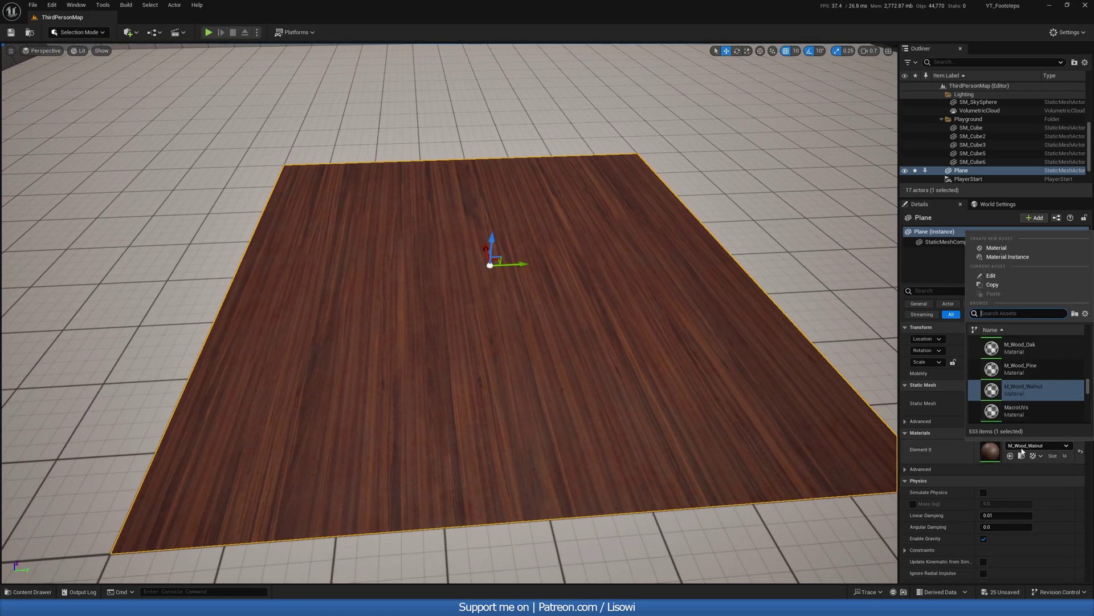
scroll(1021, 376, "up", 2)
left_click(996, 366)
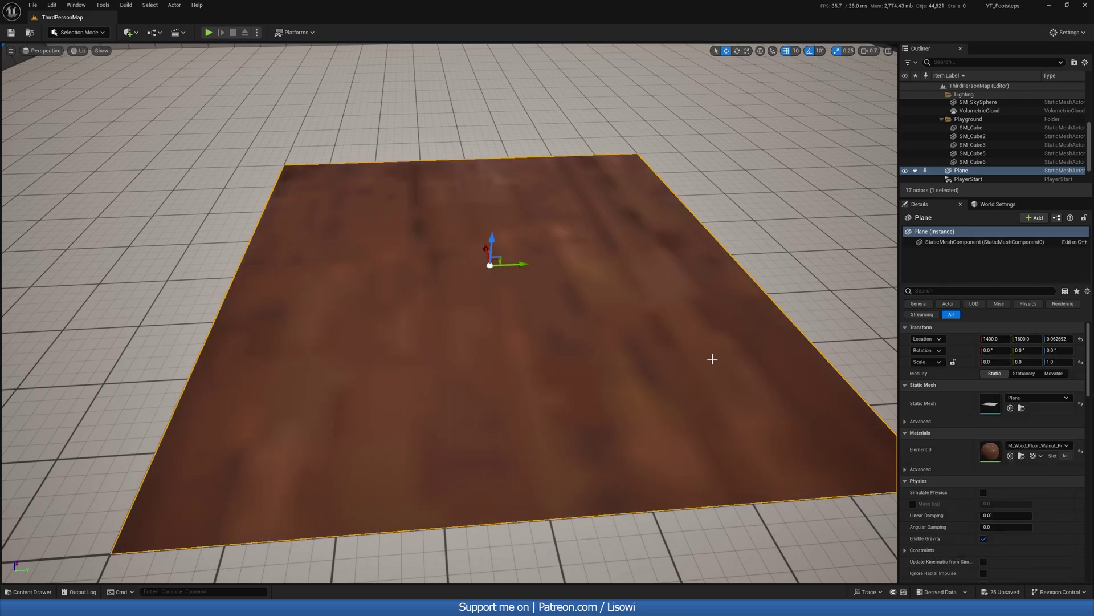
right_click_drag(709, 359, 710, 362)
mouse_move(635, 414)
right_mouse_down()
mouse_move(633, 399)
mouse_move(636, 414)
right_mouse_up()
key("w")
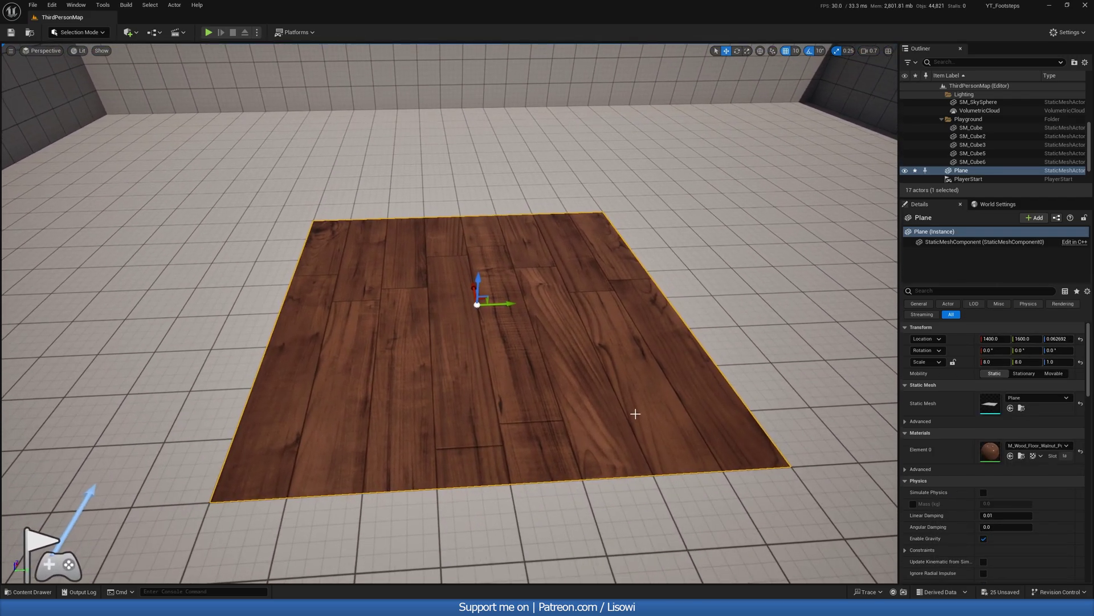
Step: Locate the wood plane's M_Wood_Floor_Walnut_Polished material among the project assets and open it for editing
left_click(1021, 456)
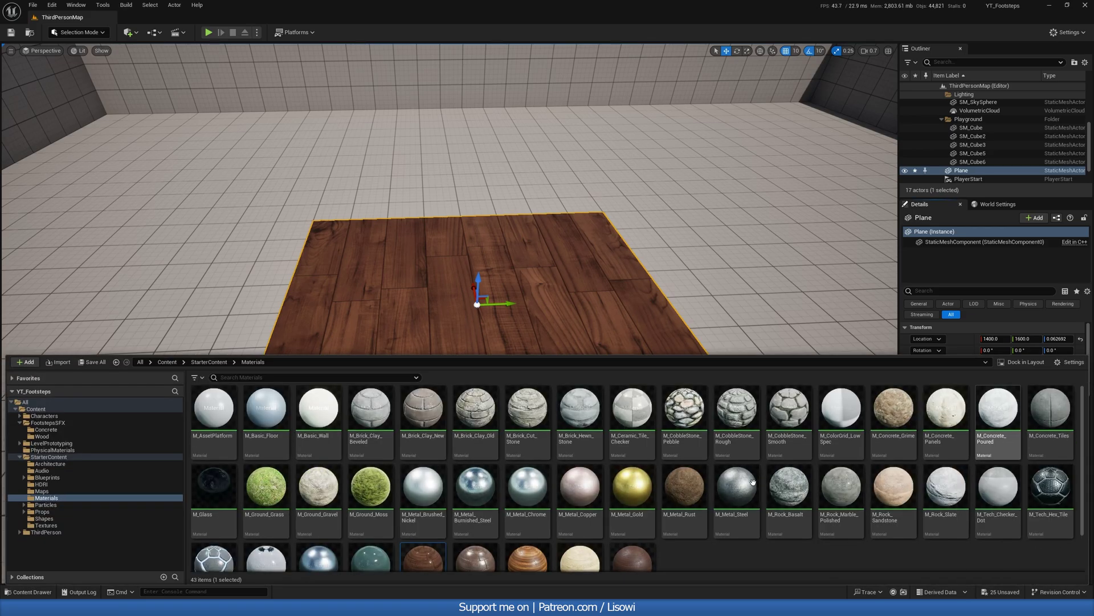
scroll(513, 485, "down", 1)
double_click(421, 539)
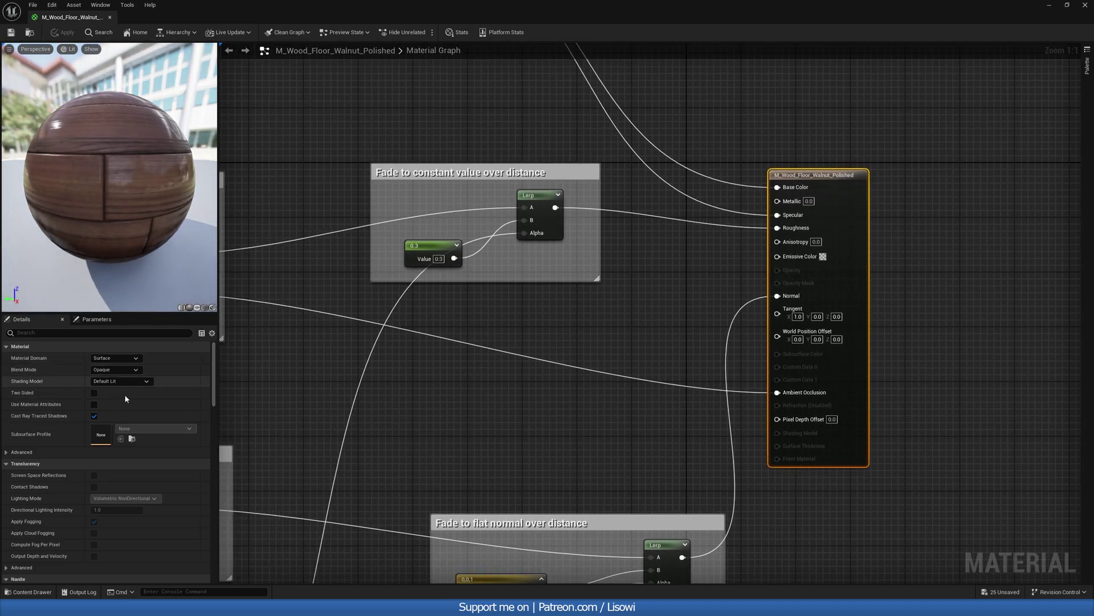
Step: Set the walnut floor material's Phys Material to PM_Wood
scroll(131, 399, "down", 5)
scroll(132, 401, "down", 10)
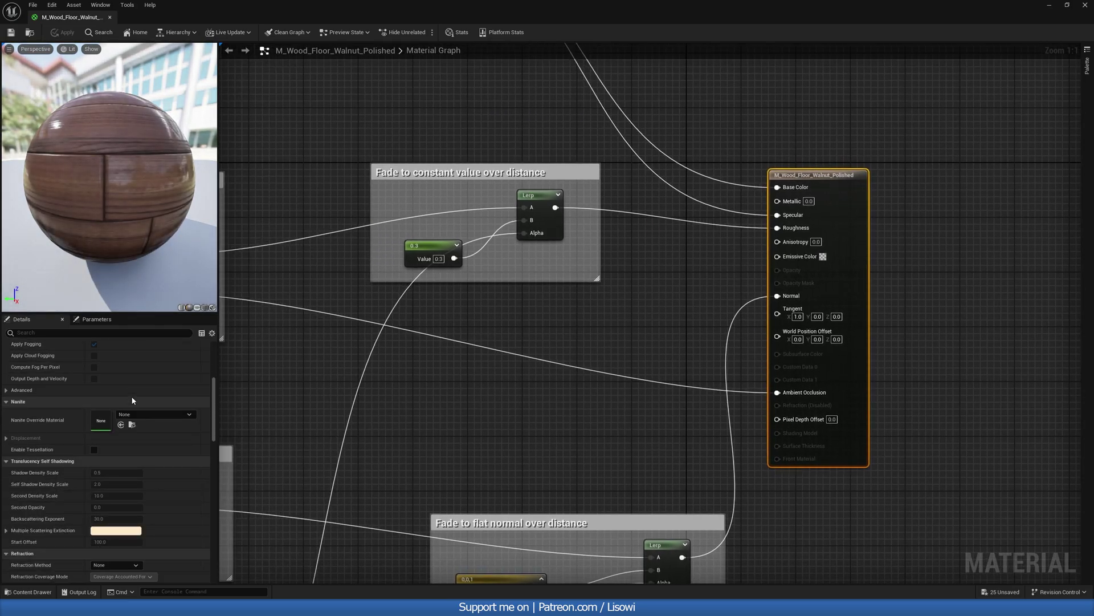
scroll(128, 395, "down", 6)
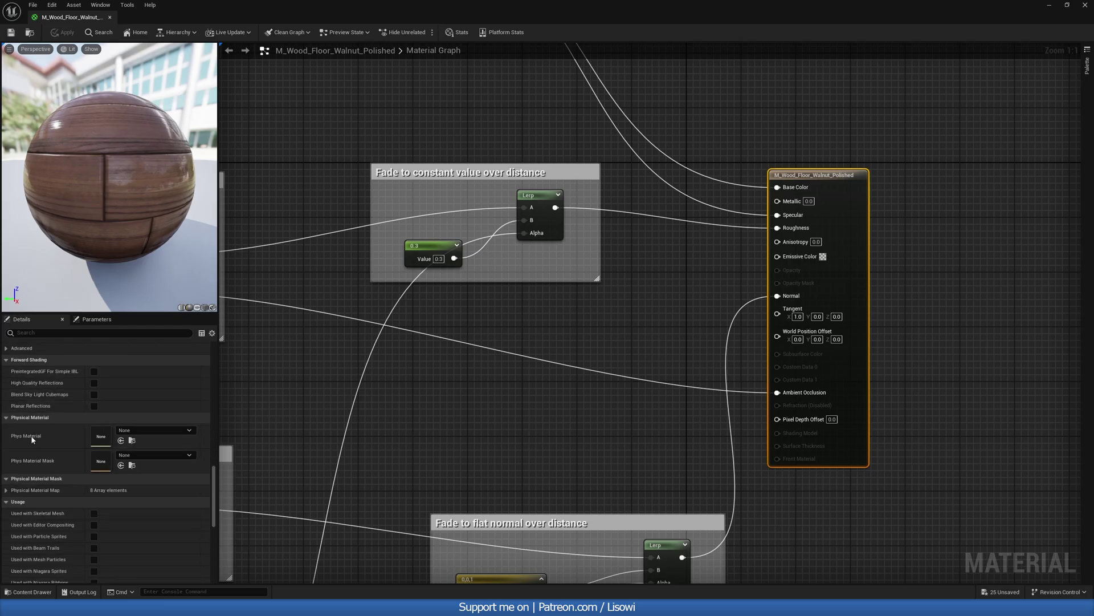
left_click(129, 432)
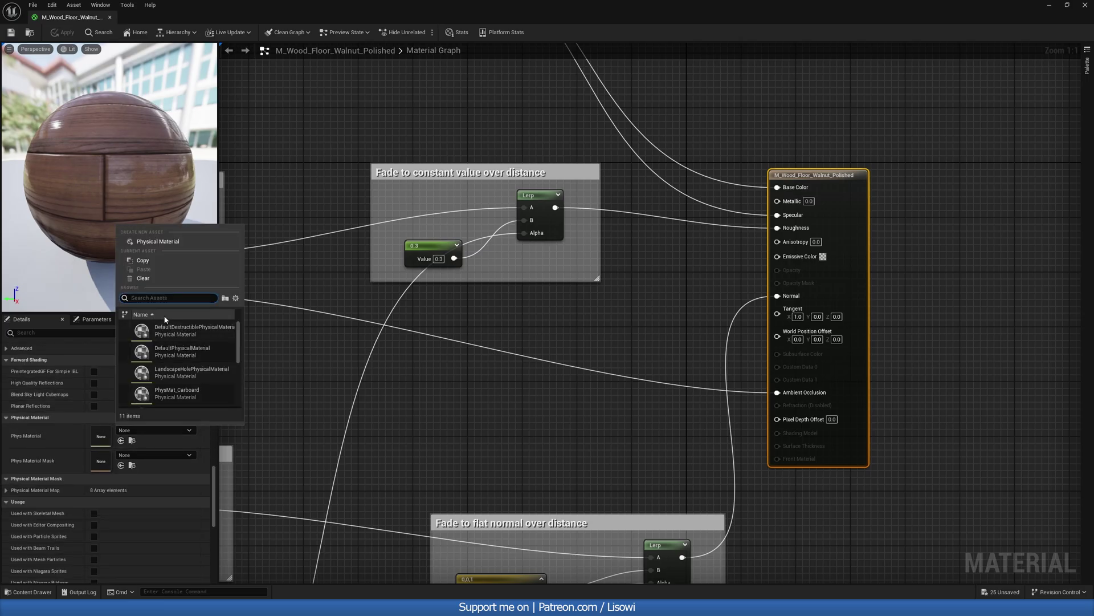
type("pm")
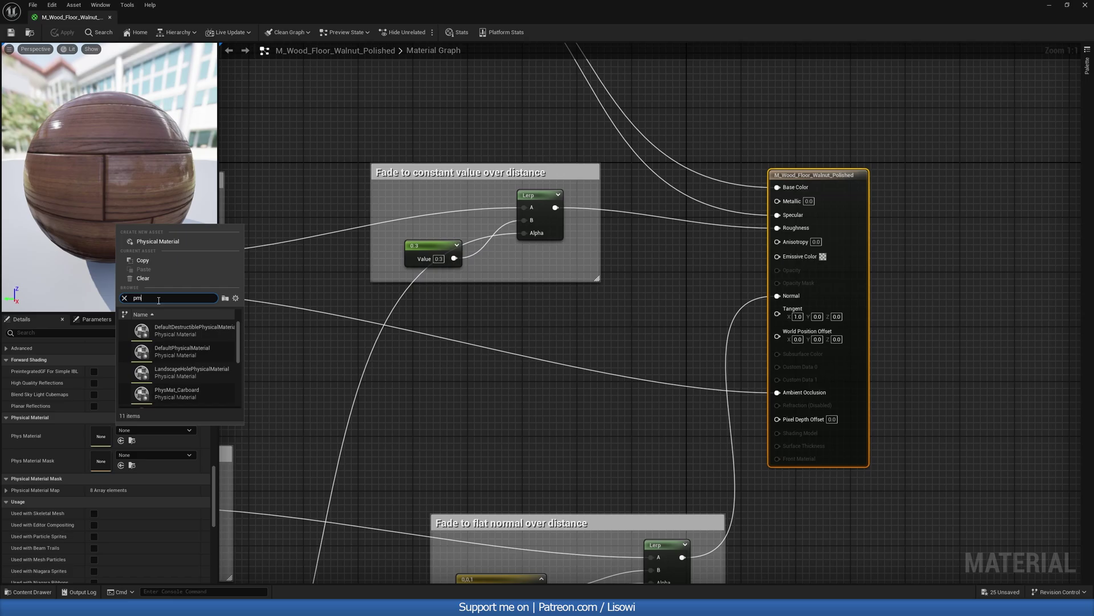
type("_")
left_click(166, 350)
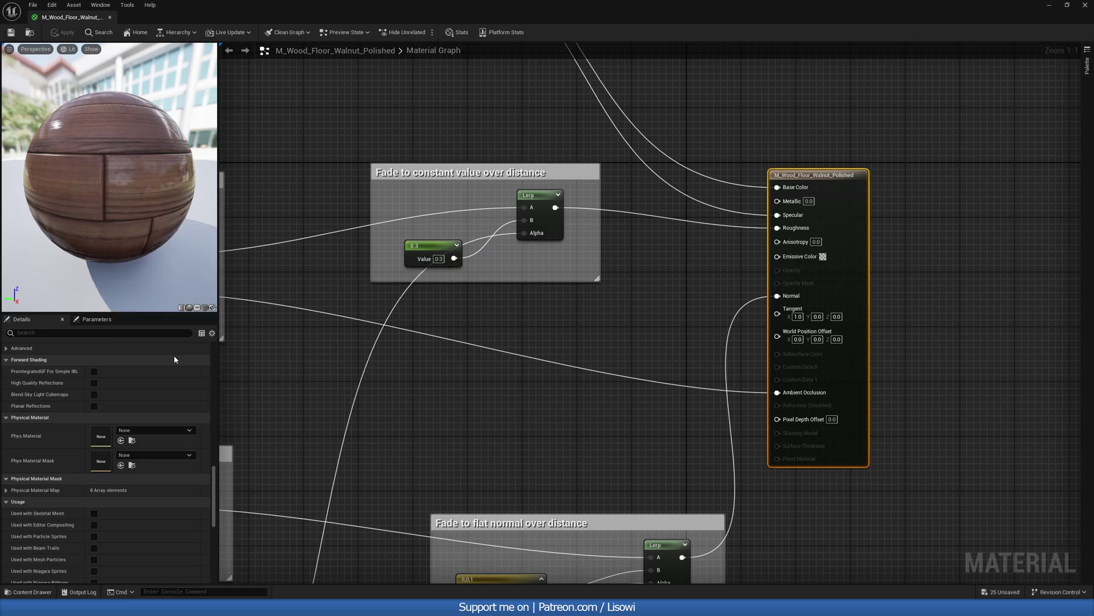
Step: Apply and save the changes to the walnut floor material and close its editor
right_click_drag(360, 357, 399, 418)
scroll(389, 399, "down", 5)
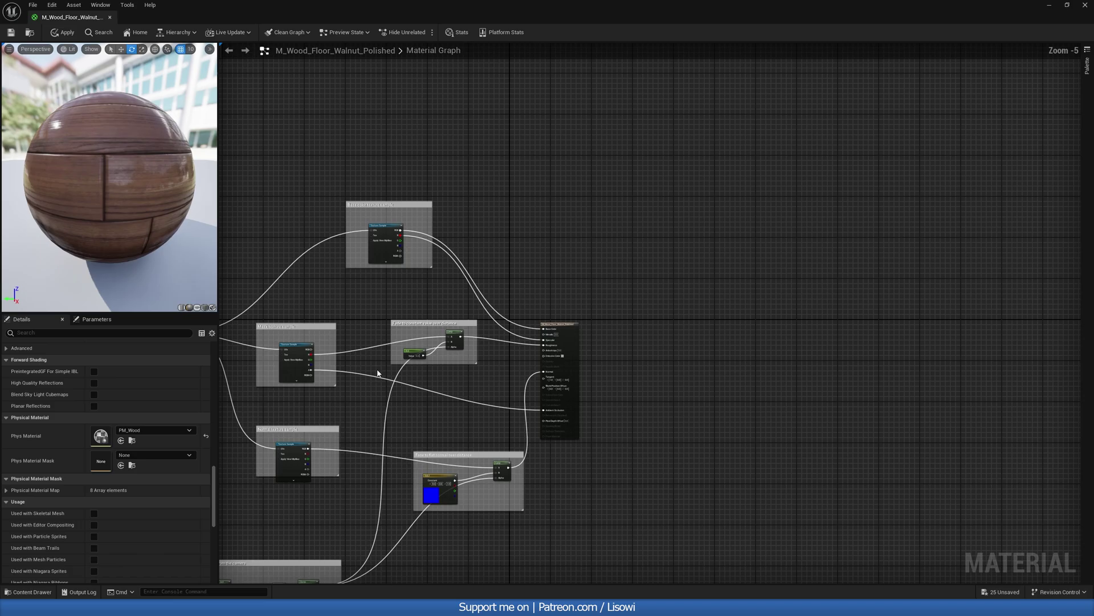
left_click(63, 33)
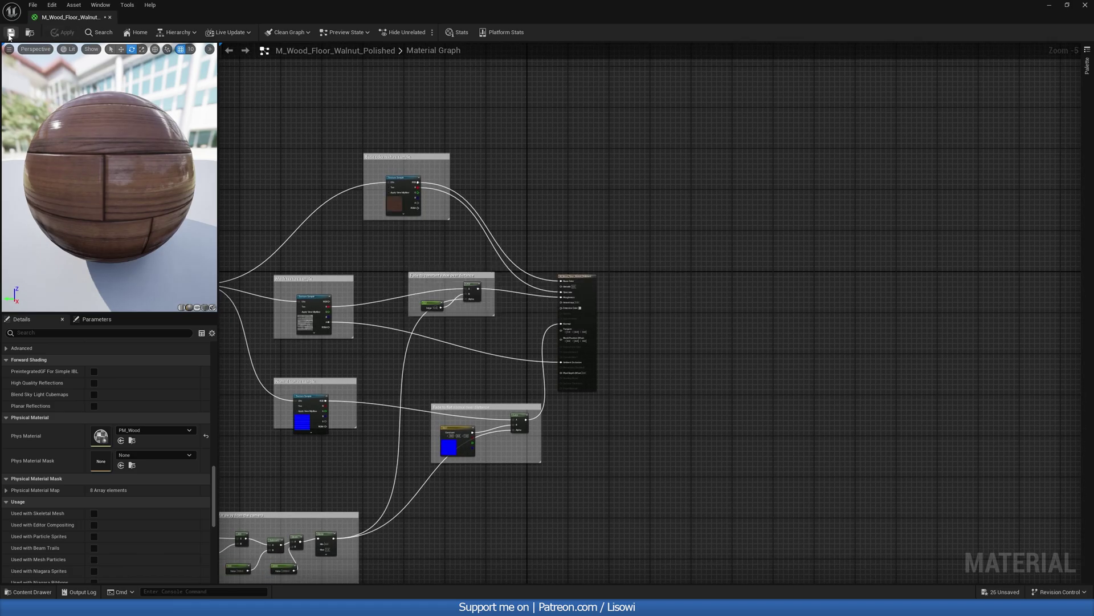
left_click(110, 18)
Step: Duplicate the wood plane along the Y axis so the copy sits directly beside it at Y 2400
key("s")
right_click_drag(486, 327, 510, 315)
right_click_drag(401, 336, 401, 334)
key("w")
key("d")
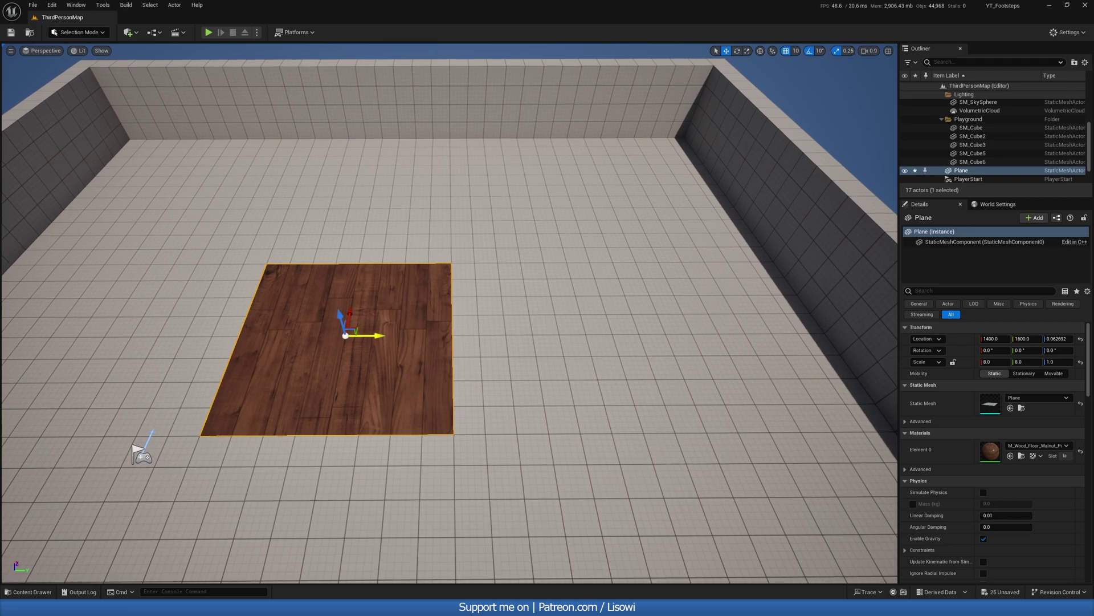
left_click_drag(370, 337, 585, 344, "alt")
Step: Search the duplicated plane's material choices for "conc" and assign M_Concrete_Poured
left_click(1019, 446)
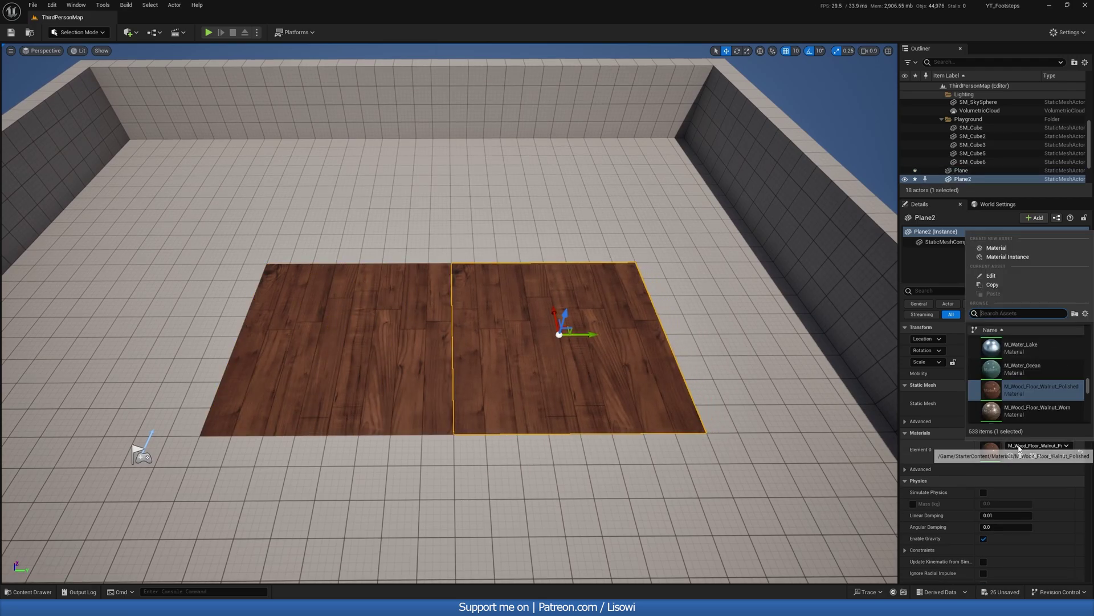
type("conc")
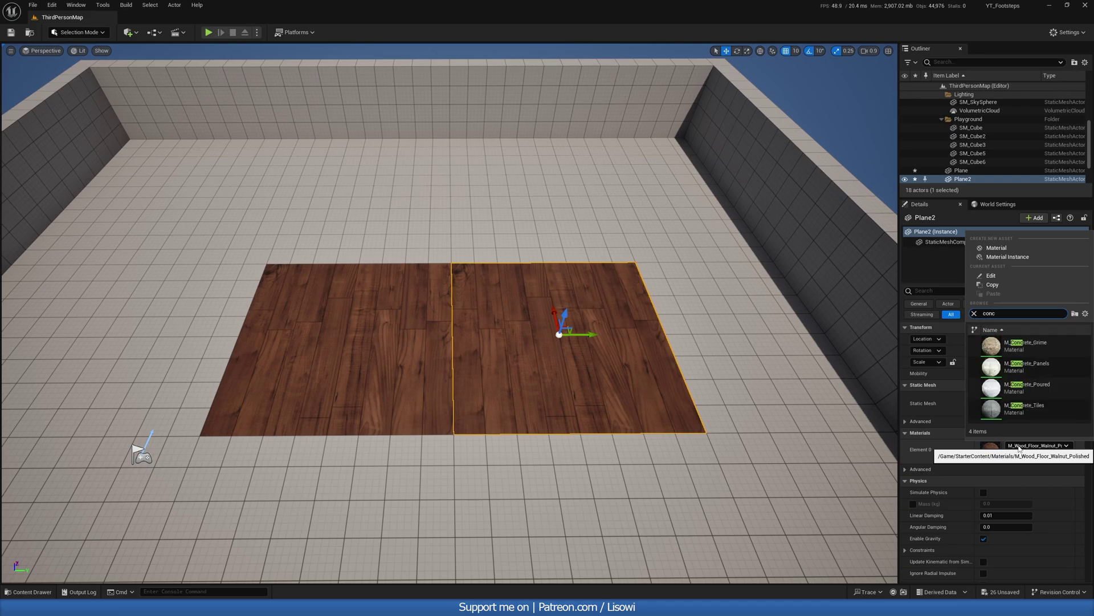
left_click(992, 390)
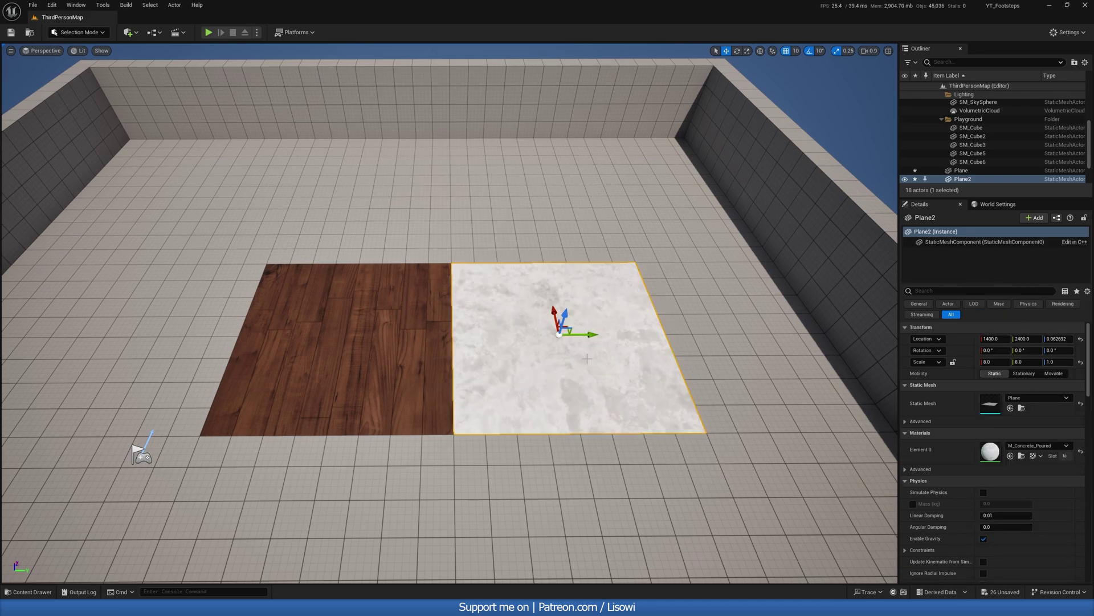
Step: Locate the second plane's M_Concrete_Poured material among the project assets and open it for editing
scroll(450, 313, "up", 5)
key("s")
key("a")
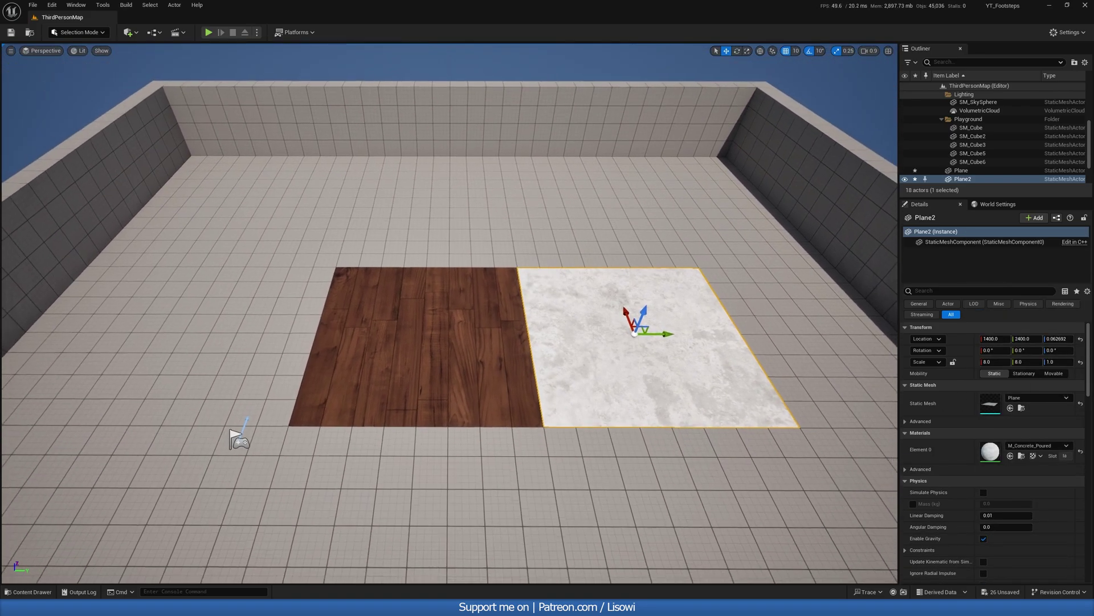
left_click(1021, 457)
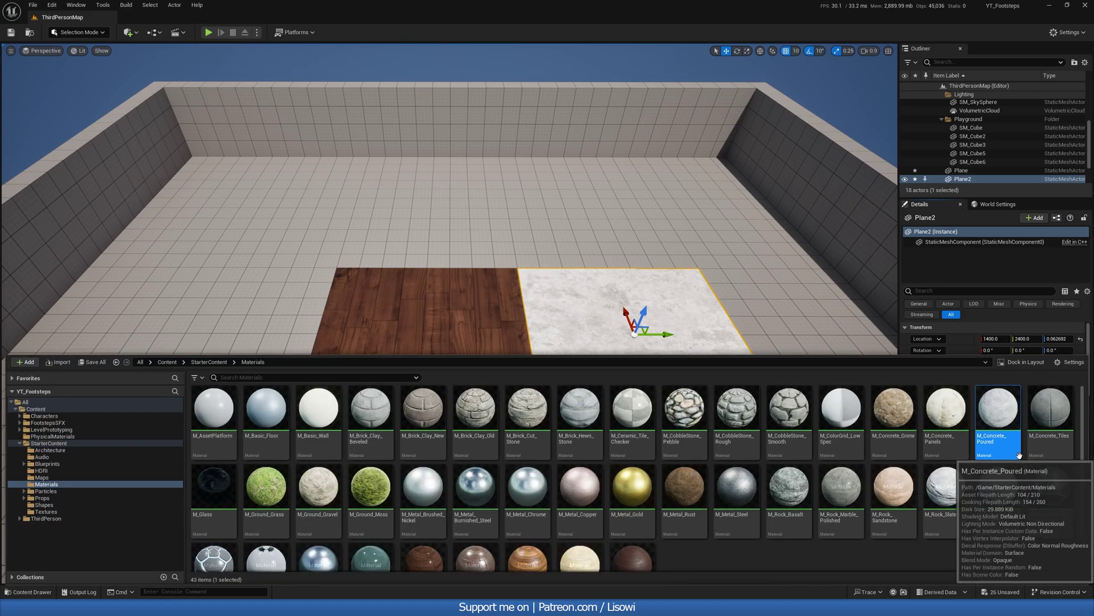
double_click(992, 419)
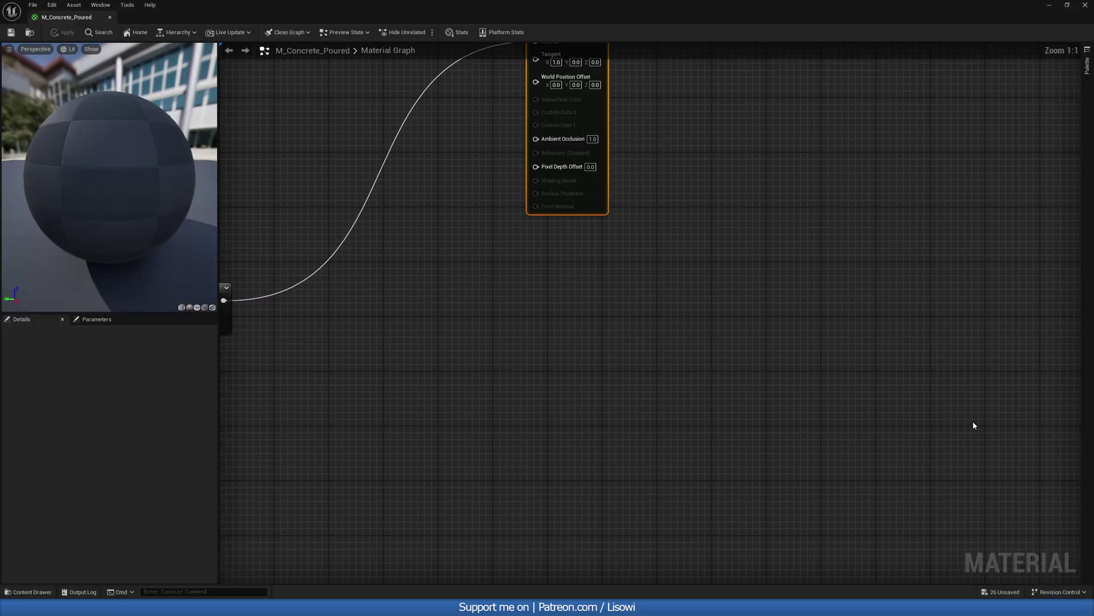
Step: Set the Phys Material of M_Concrete_Poured to PM_Concrete and apply the change
scroll(109, 414, "down", 5)
scroll(108, 414, "down", 10)
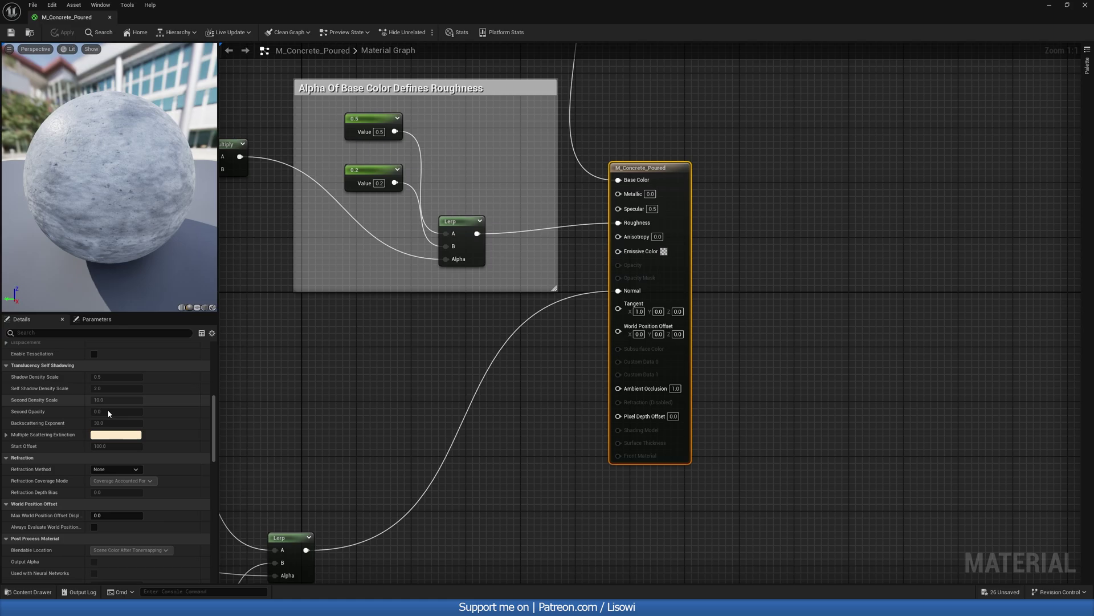
left_click(129, 418)
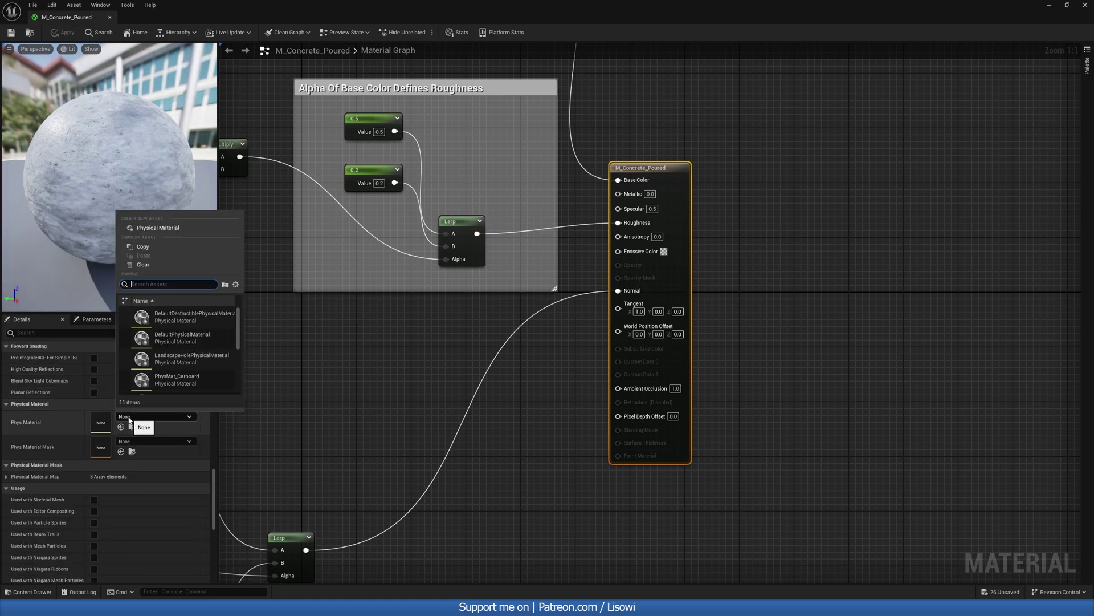
type("pm_c")
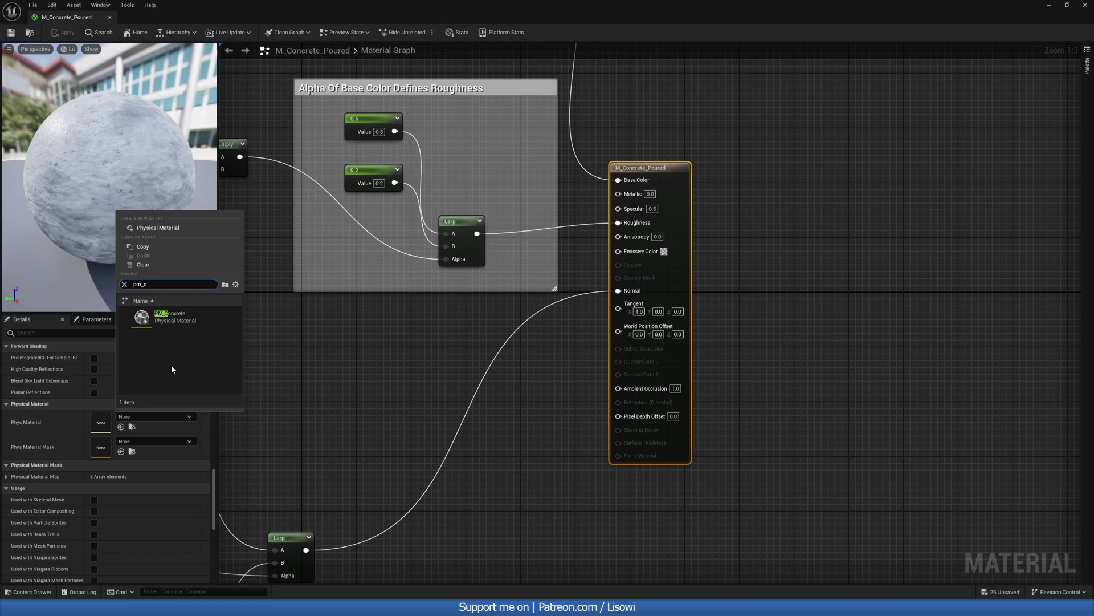
left_click(170, 317)
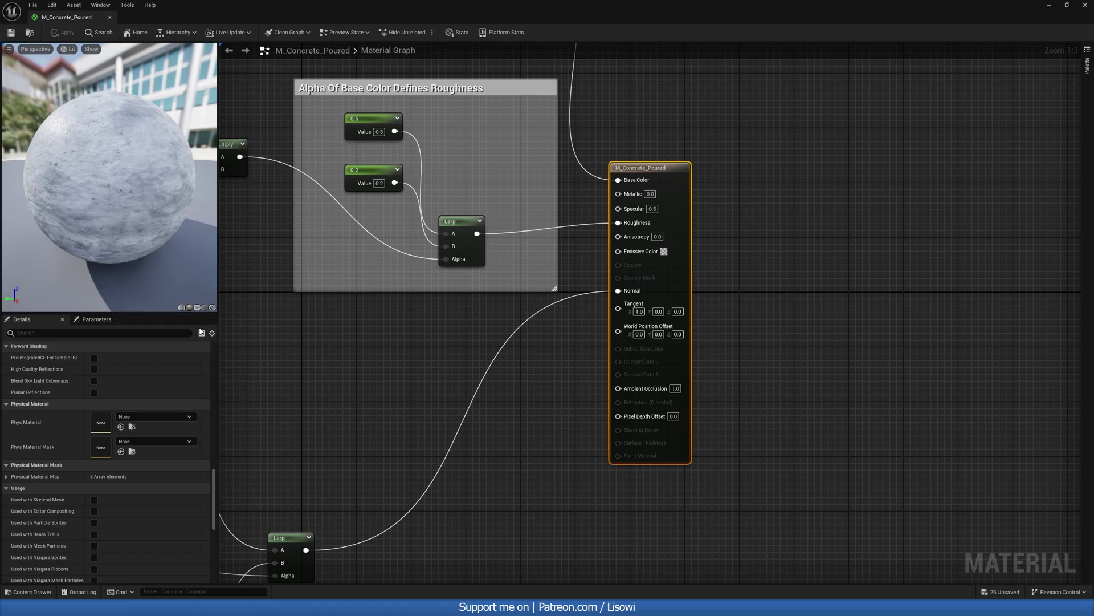
left_click(362, 336)
scroll(362, 337, "down", 2)
right_click_drag(362, 337, 463, 353)
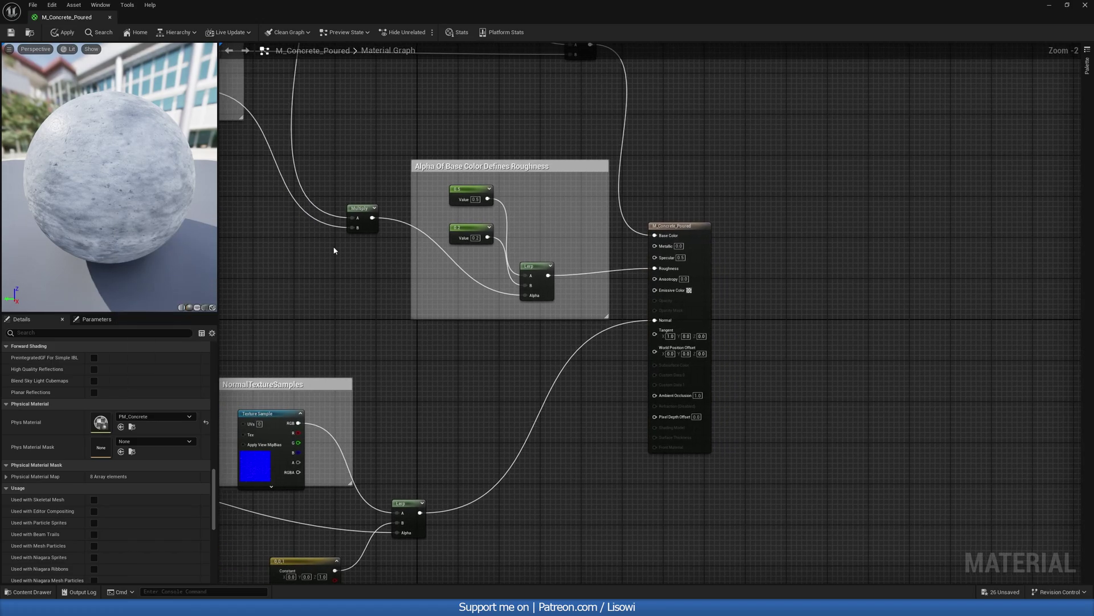
left_click(66, 33)
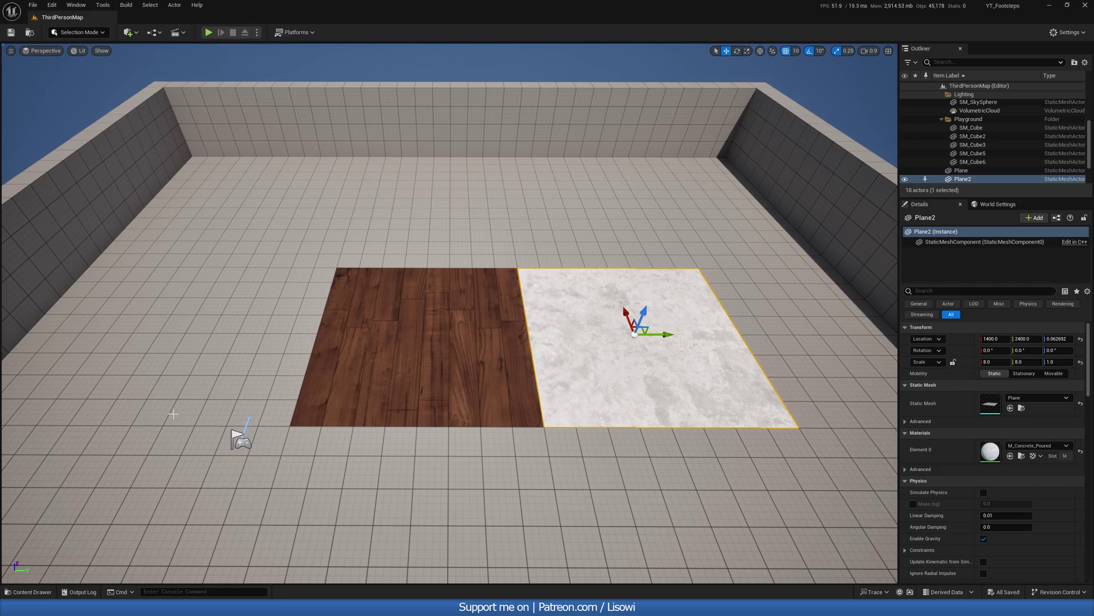
Step: Browse the project content to the Characters/Mannequins/Animations/Manny folder
left_click(47, 591)
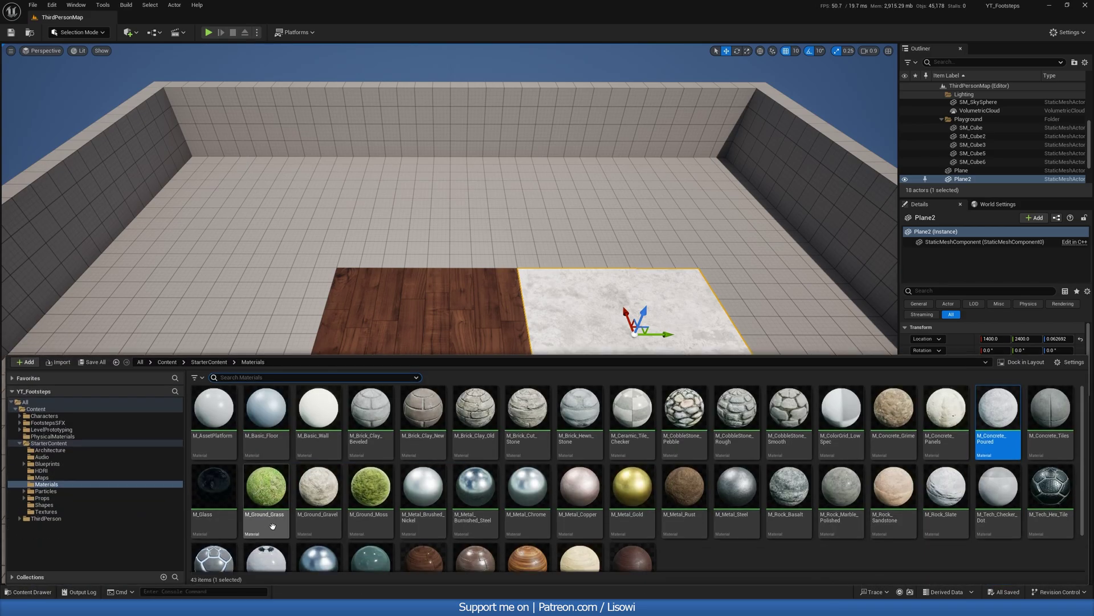
left_click(167, 362)
double_click(217, 431)
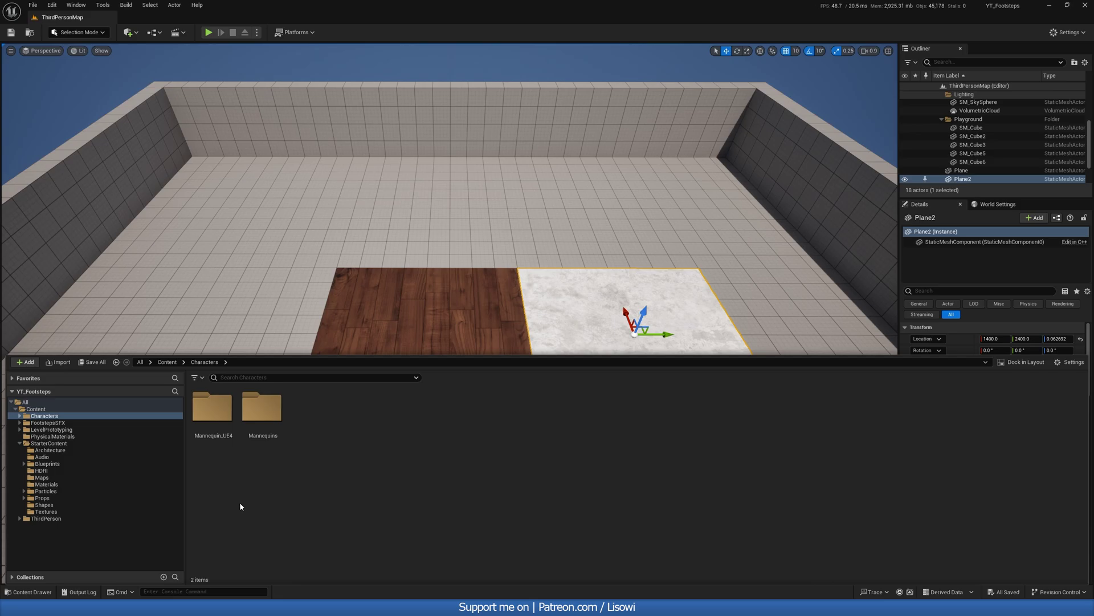
double_click(261, 431)
left_click(217, 442)
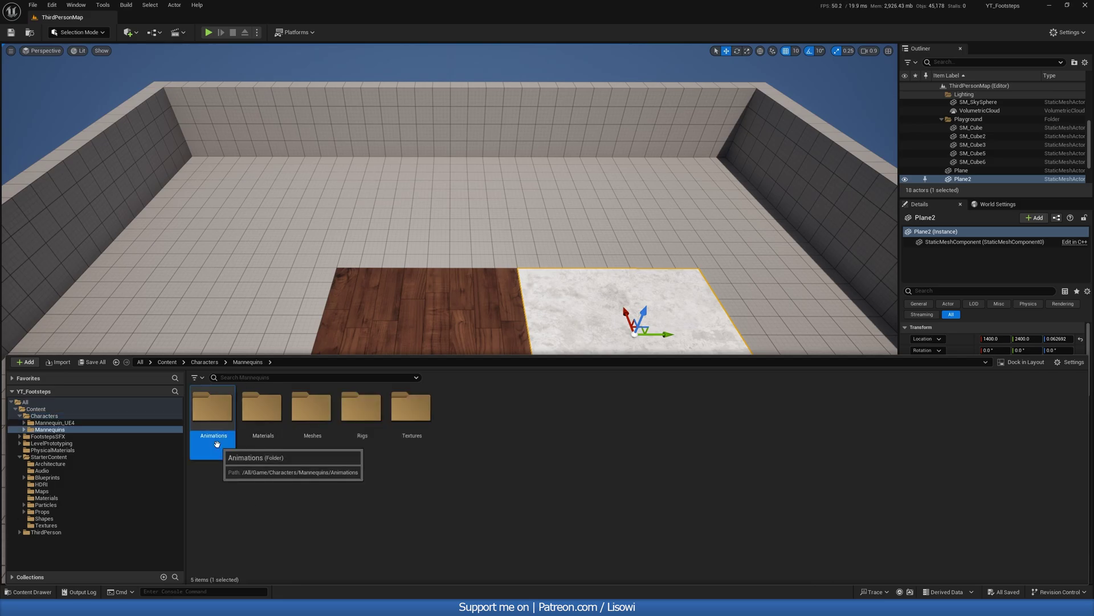
double_click(217, 443)
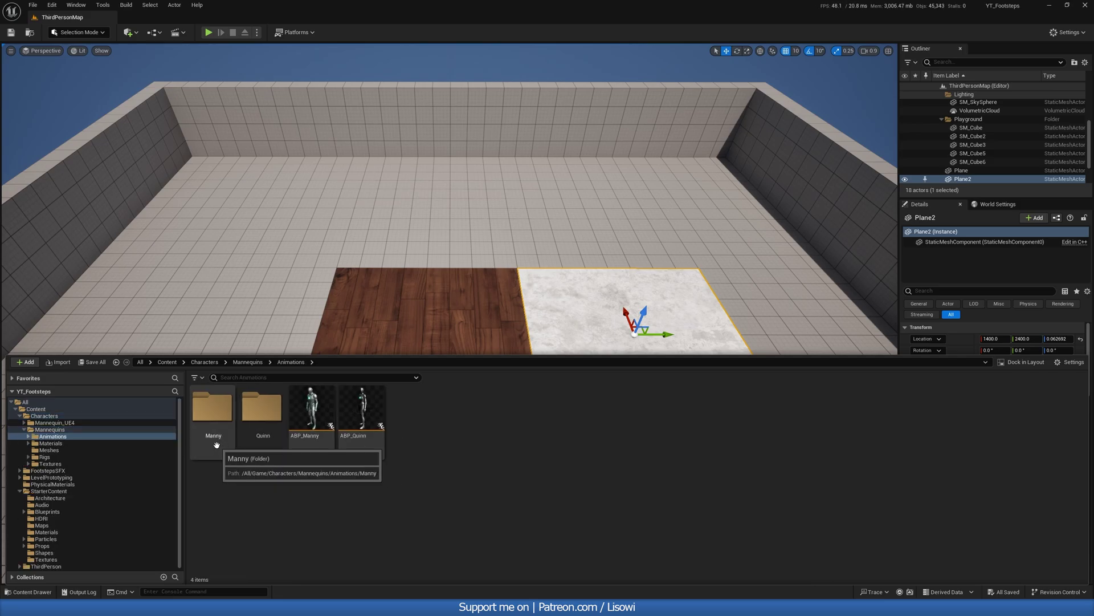
double_click(213, 408)
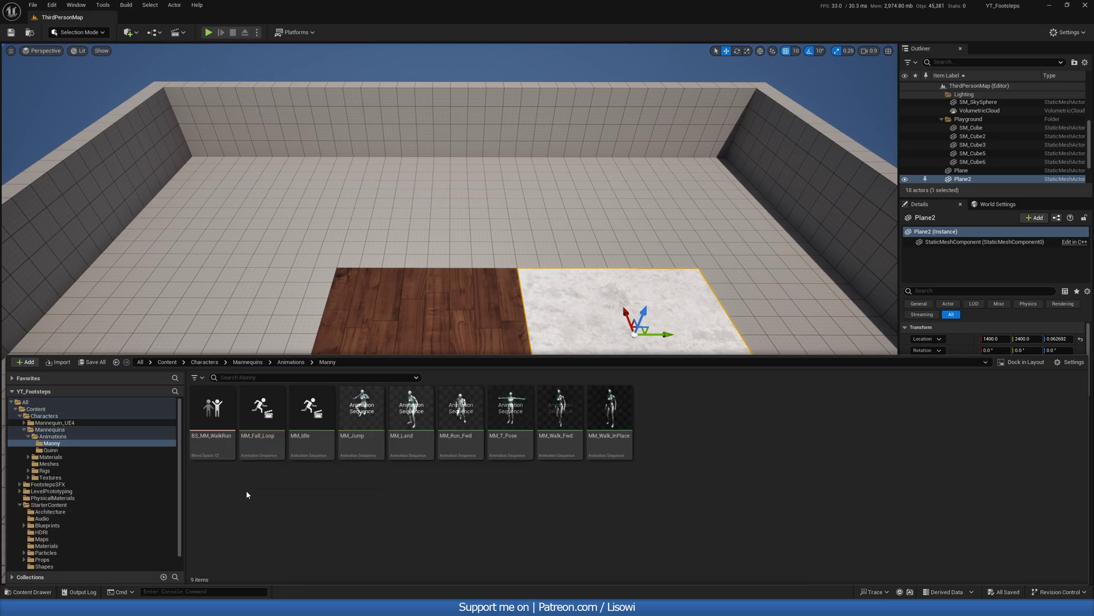
Step: Switch to the Quinn animations folder and open the MF_Run_Fwd animation sequence
left_click(288, 362)
left_click(263, 448)
key("Return")
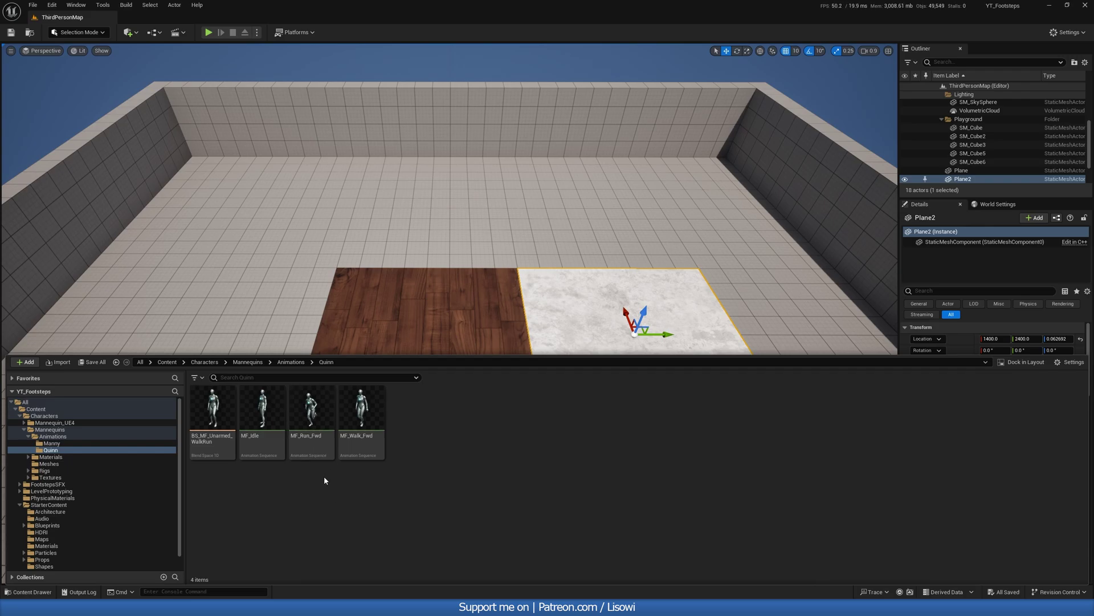
double_click(320, 451)
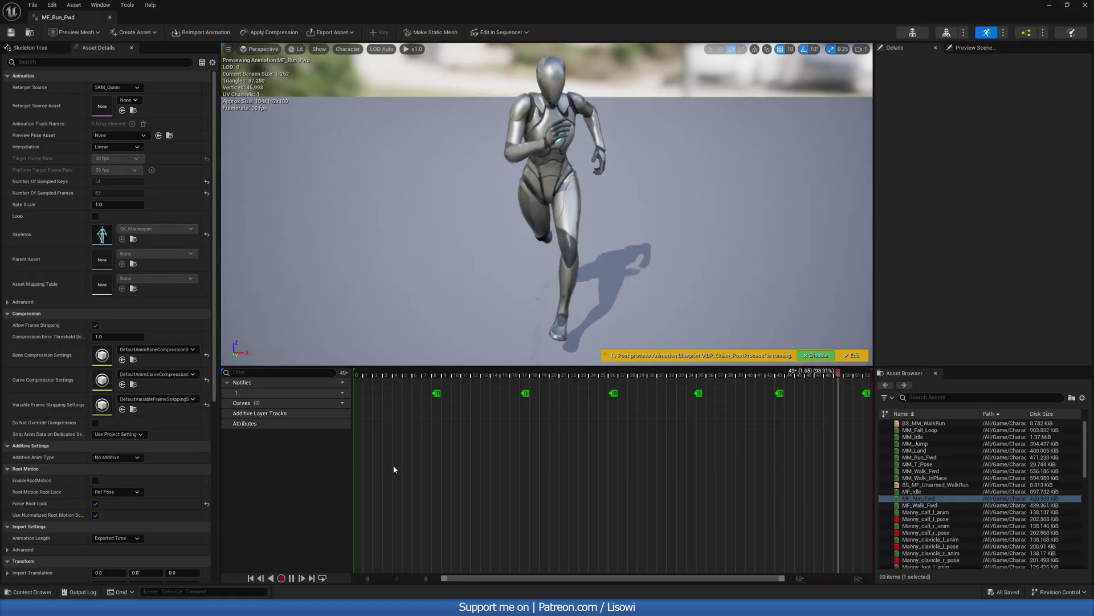
Step: Pause the run animation and scrub to the first foot contact, viewing the feet from the side
left_click(293, 581)
left_click_drag(537, 374, 434, 392)
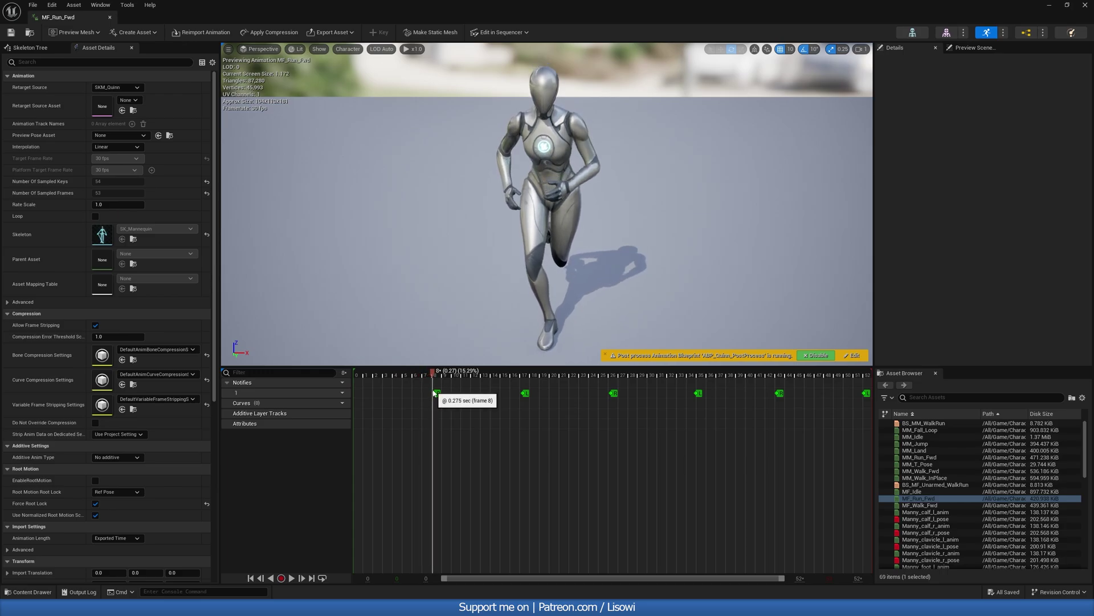
key("a")
right_click_drag(460, 324, 466, 385)
scroll(460, 324, "down", 1)
key("w")
mouse_move(429, 377)
left_mouse_down()
mouse_move(357, 376)
mouse_move(435, 383)
mouse_move(429, 393)
left_mouse_up()
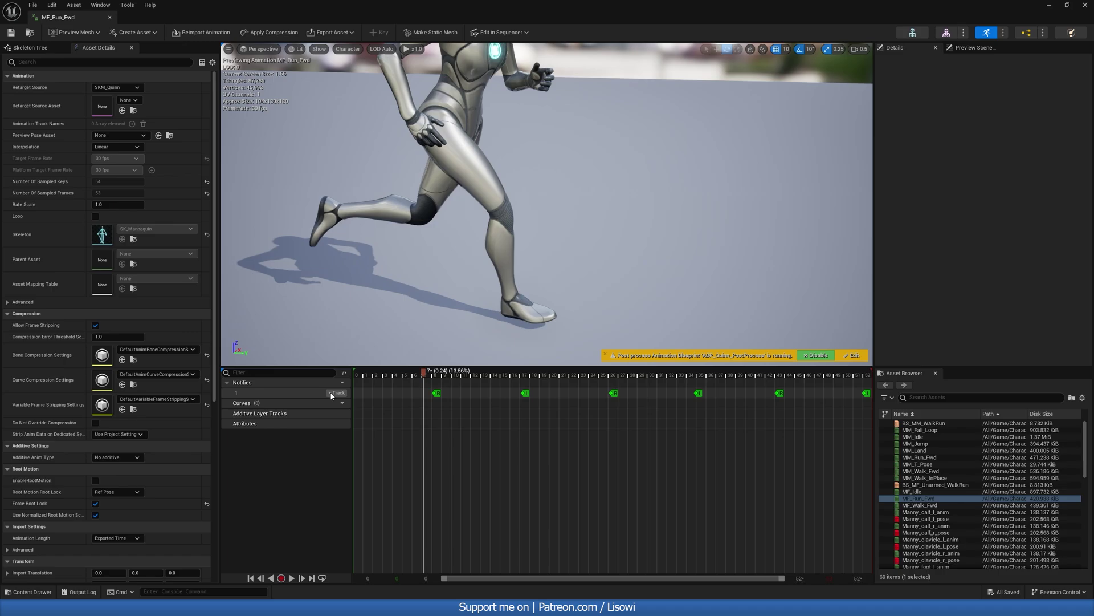
Step: Add a second notify track and align the playhead with the first existing marker at about 0.27 s
left_click(354, 414)
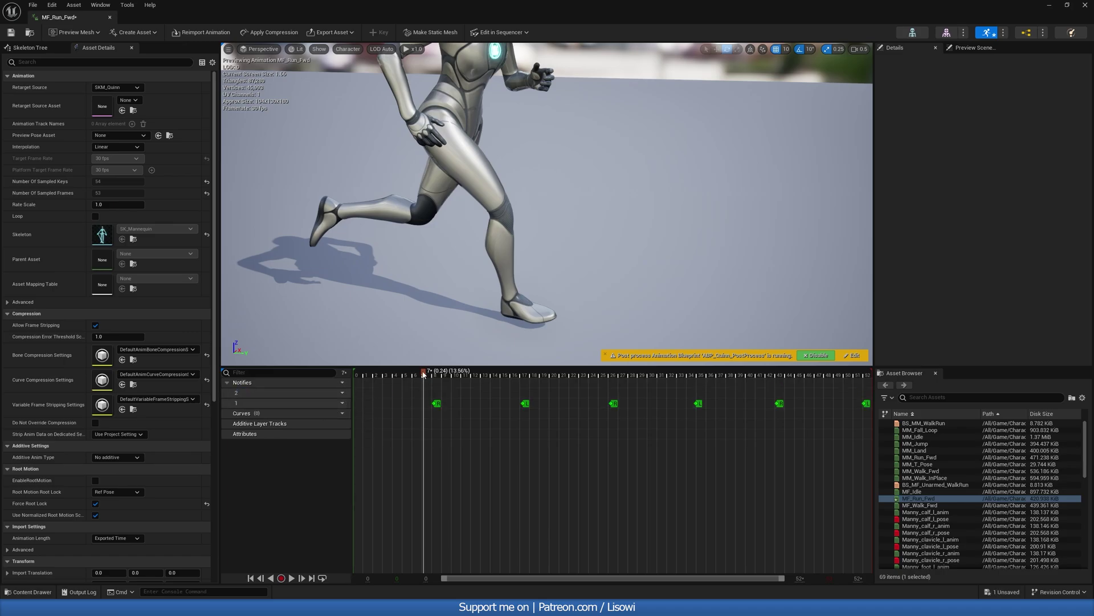
left_click_drag(426, 372, 435, 375)
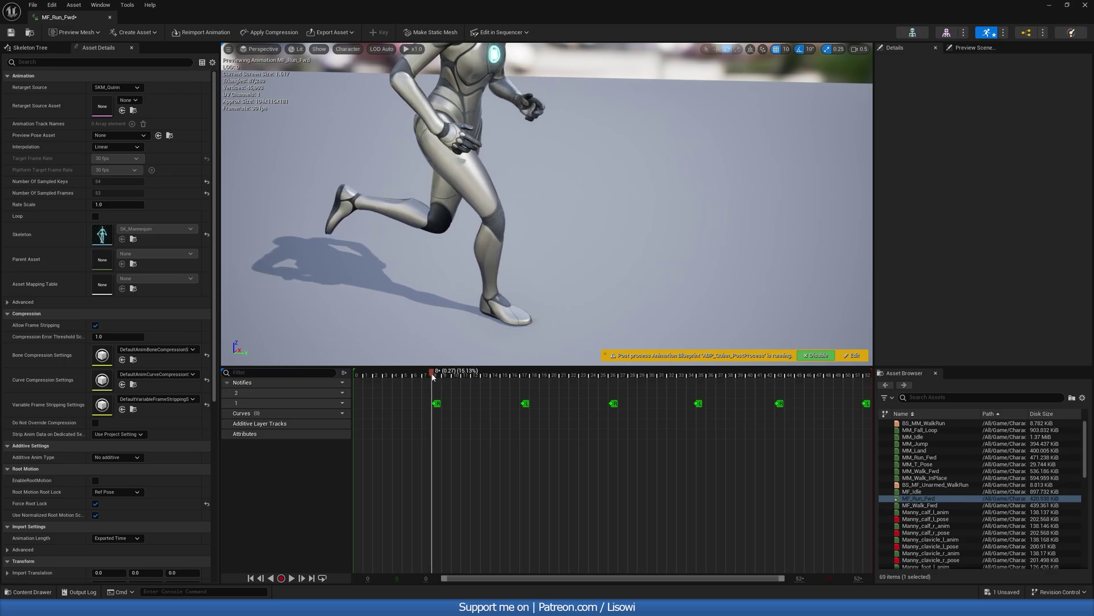
scroll(433, 395, "up", 6)
scroll(434, 394, "up", 3)
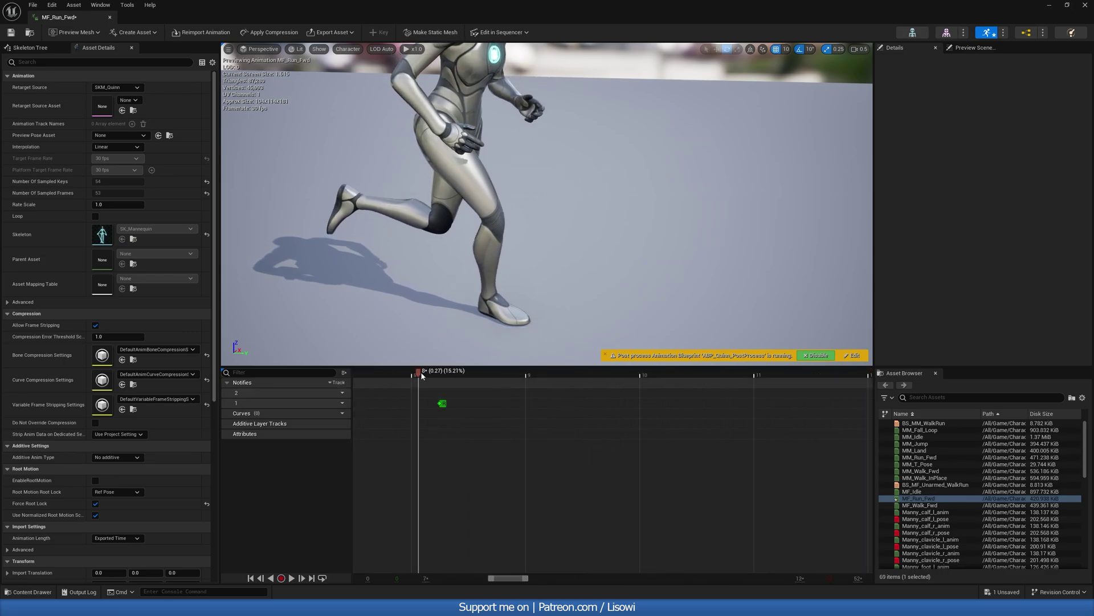
left_click_drag(431, 377, 438, 380)
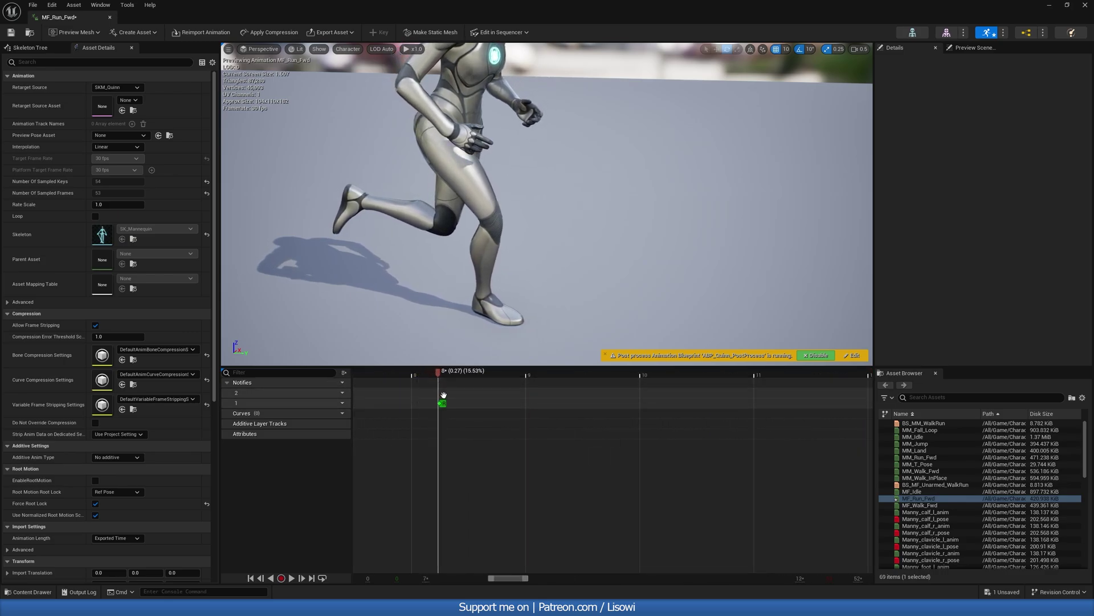
Step: Create a new notify named Contact on track 2, directly above the first foot marker at about 0.27 s
right_click(445, 400)
mouse_move(467, 414)
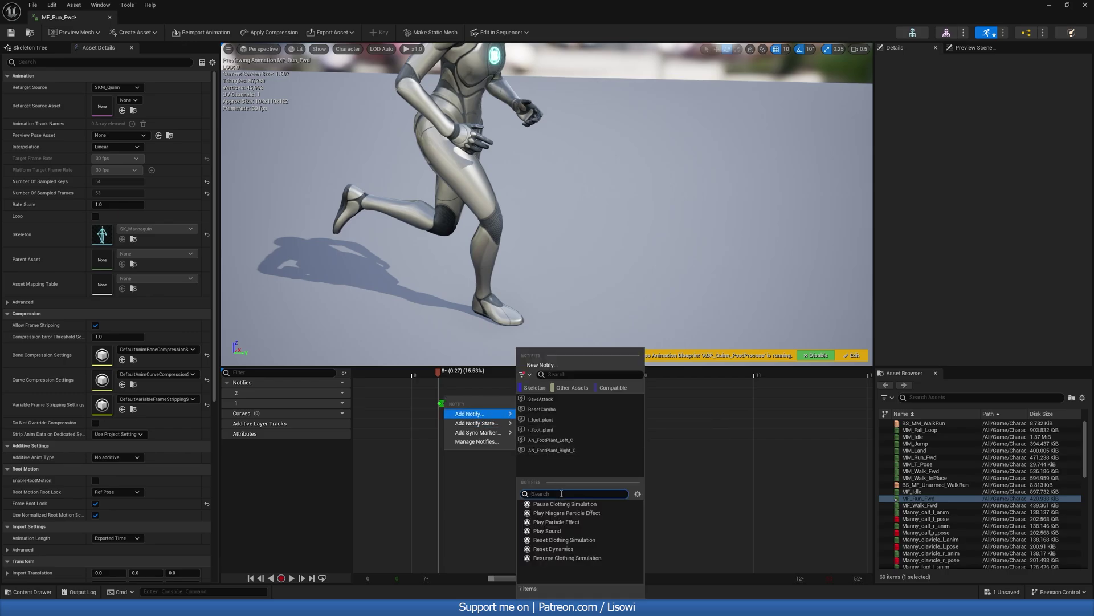
left_click(541, 365)
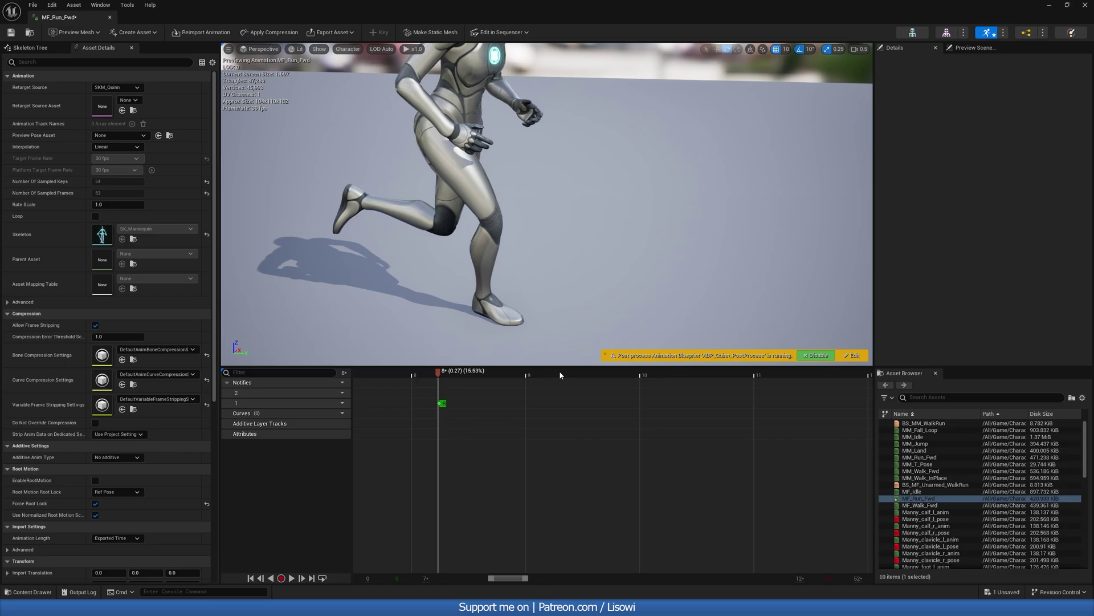
left_click_drag(439, 374, 450, 396)
scroll(468, 408, "down", 8)
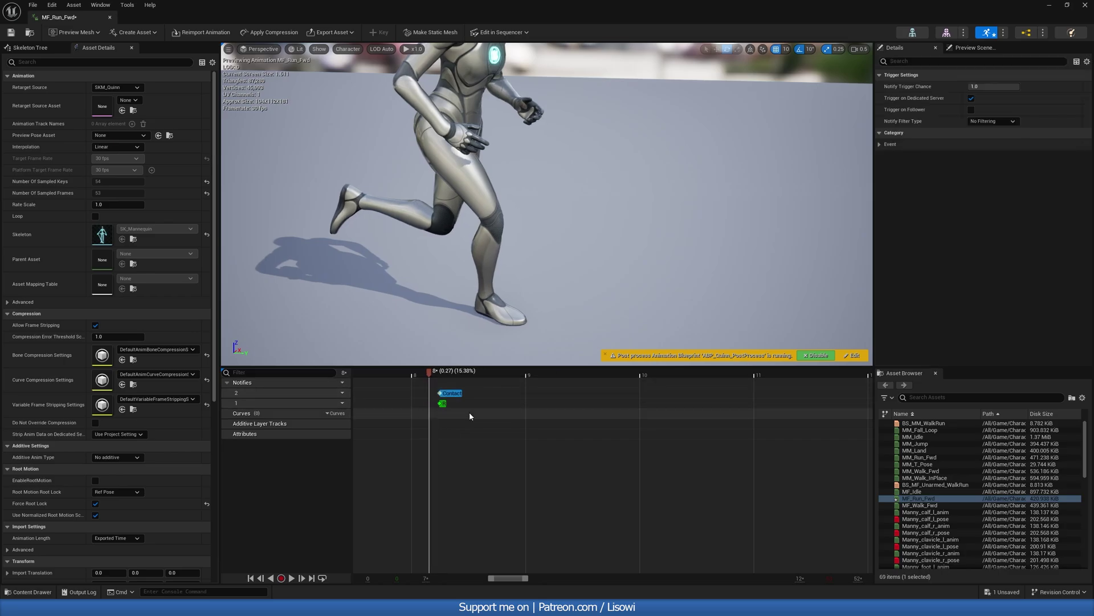
scroll(470, 416, "down", 4)
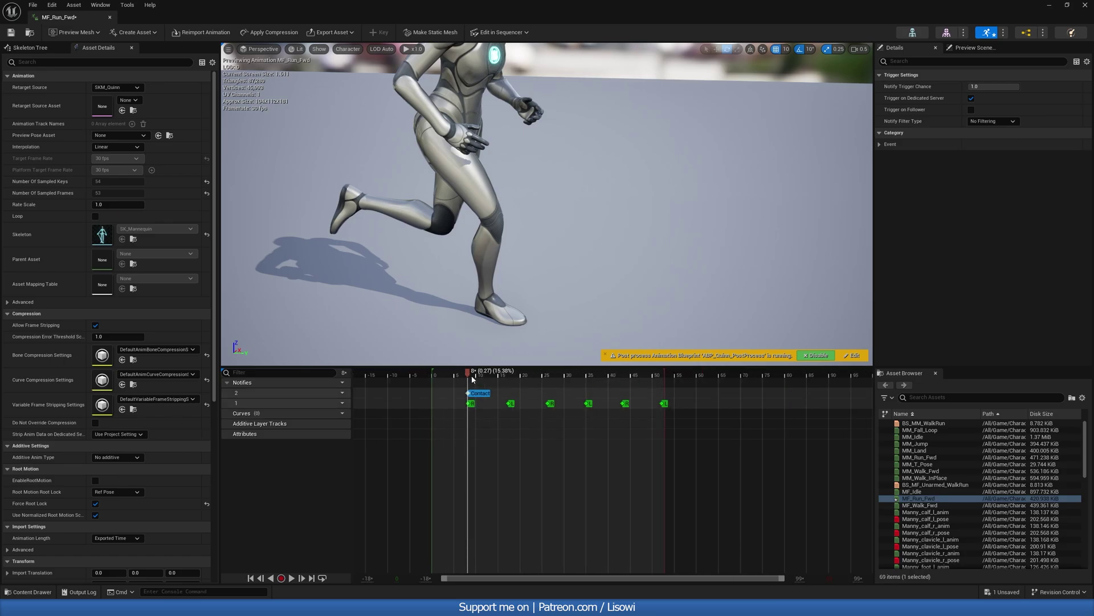
Step: Add the existing Contact notify to track 2 above the second foot marker, just after frame 17
left_click_drag(472, 375, 506, 374)
scroll(474, 397, "up", 10)
right_click(457, 394)
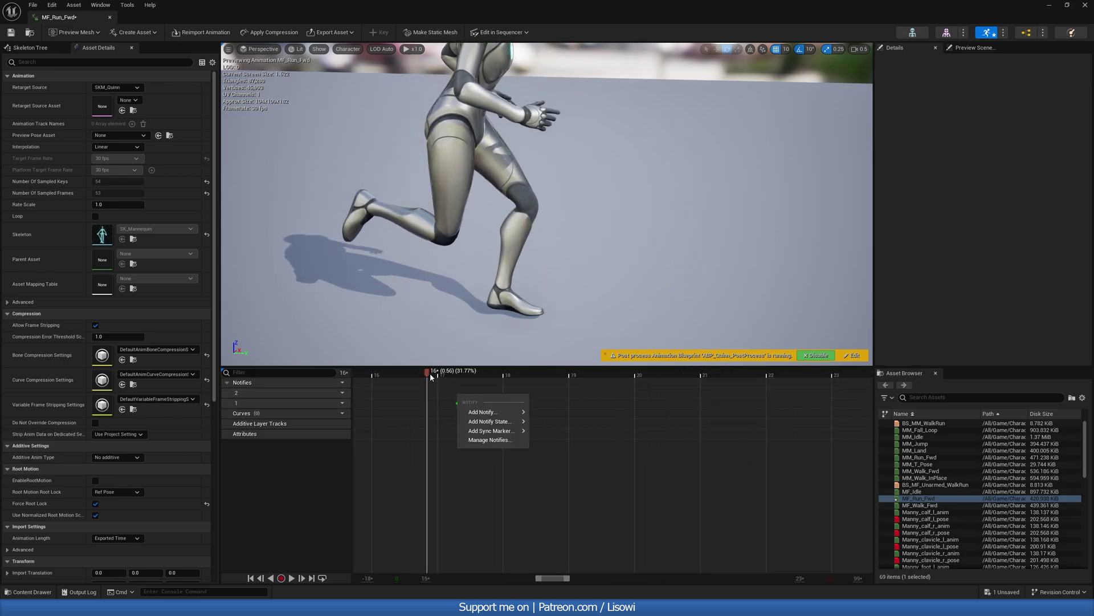
left_click_drag(430, 374, 427, 374)
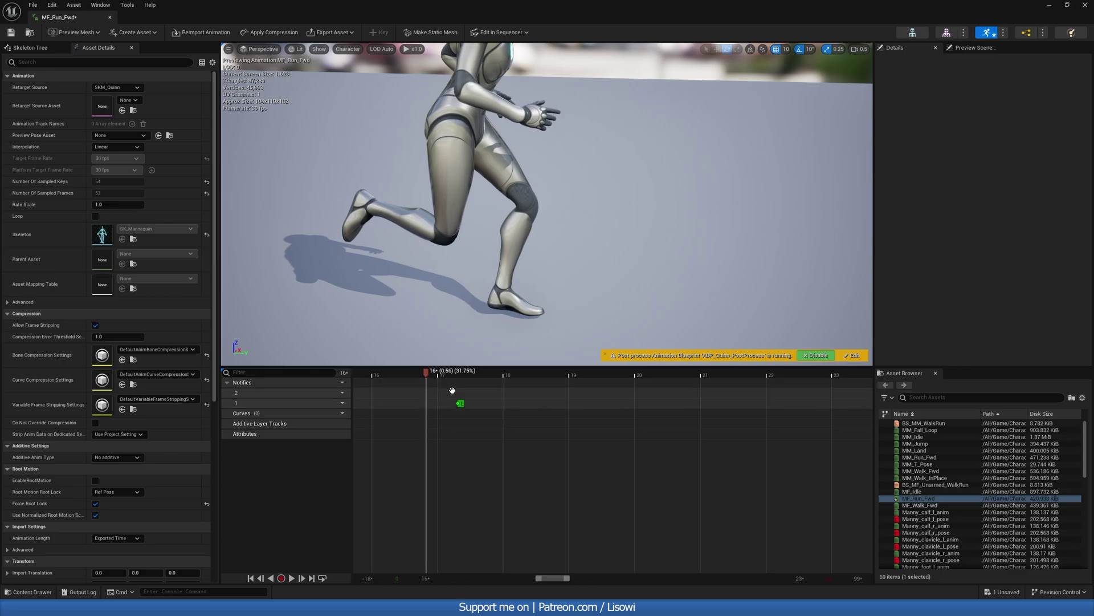
right_click(453, 393)
mouse_move(472, 411)
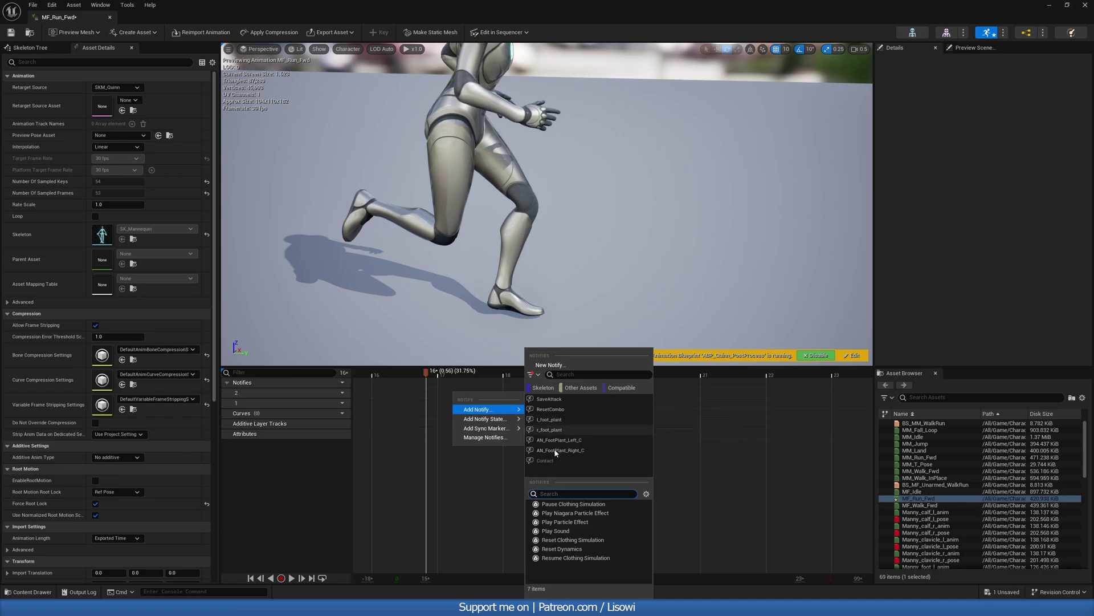
left_click(546, 460)
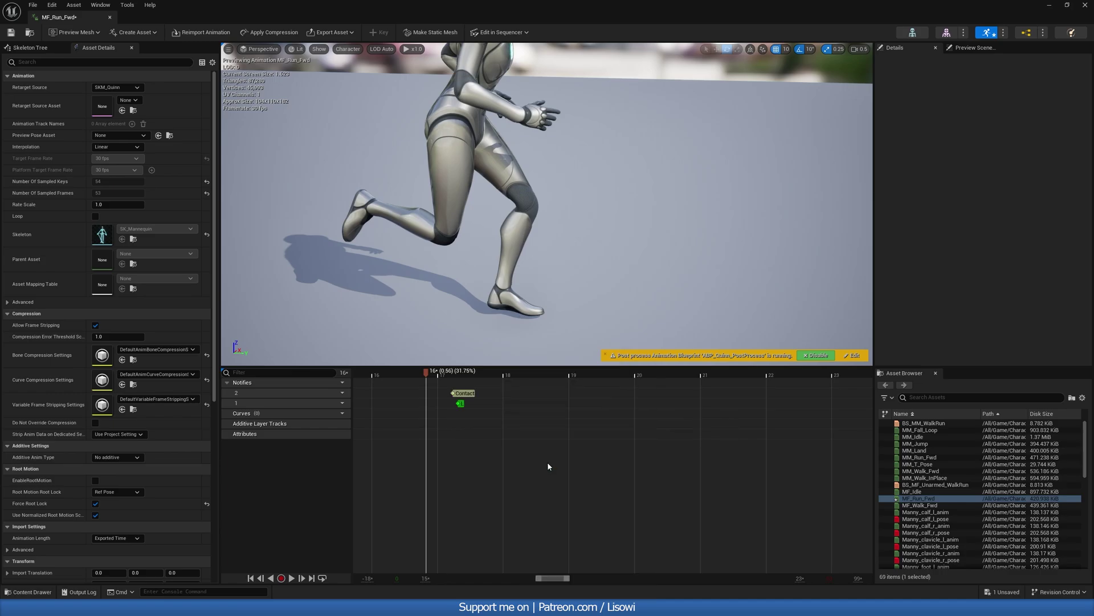
left_click(465, 395)
Step: Add a Contact notify to track 2 above the third foot marker, around frame 26
scroll(504, 410, "down", 5)
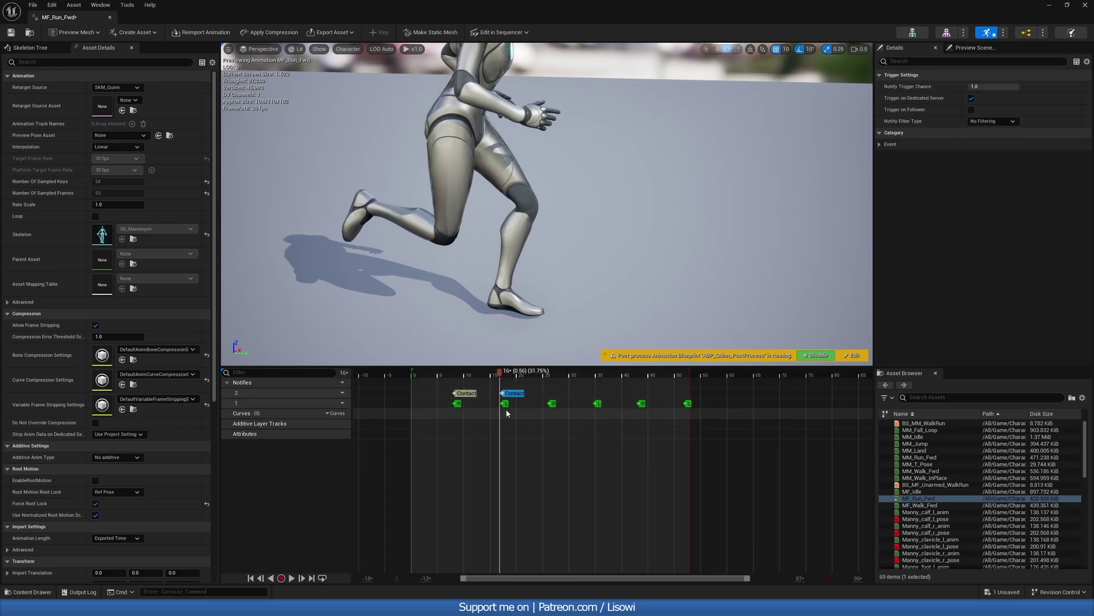
left_click_drag(501, 375, 646, 378)
scroll(553, 407, "up", 10)
right_click(533, 394)
mouse_move(557, 409)
left_click(608, 445)
Step: Place a Contact notify on track 2 above the fourth foot marker, around frame 35
scroll(589, 377, "down", 8)
scroll(646, 381, "down", 3)
scroll(695, 400, "up", 5)
right_click(606, 393)
mouse_move(629, 413)
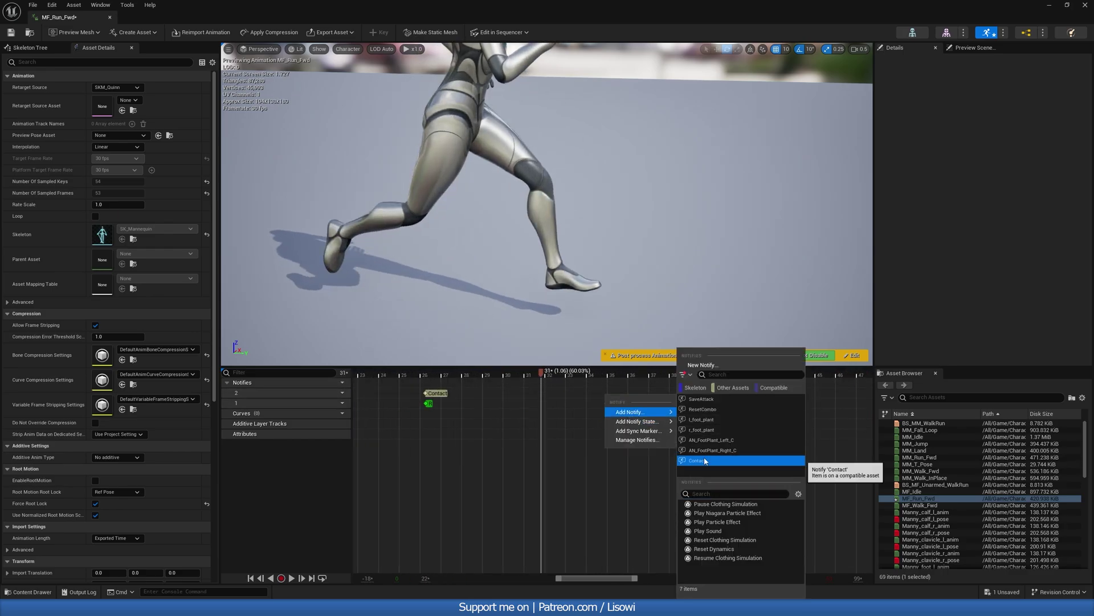
left_click(704, 462)
left_click(616, 394)
Step: Add Contact notifies to track 2 above the fifth and sixth foot markers, around frames 43 and 52
scroll(627, 395, "down", 4)
scroll(671, 395, "up", 4)
right_click(613, 395)
left_click(711, 461)
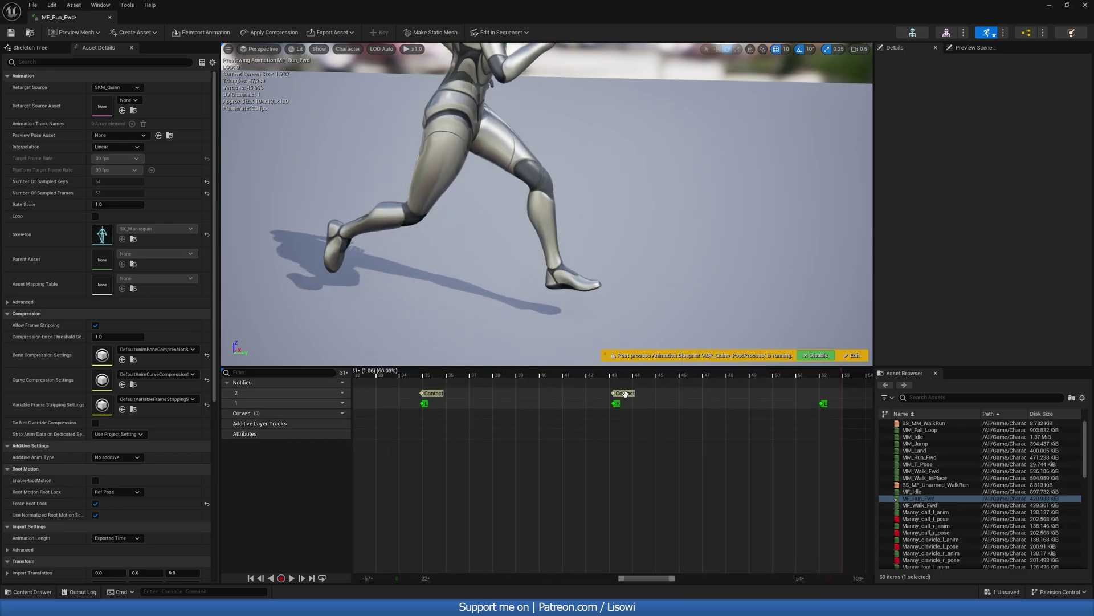
scroll(712, 399, "up", 2)
right_click(712, 399)
mouse_move(724, 410)
left_click(815, 445)
left_click(719, 392)
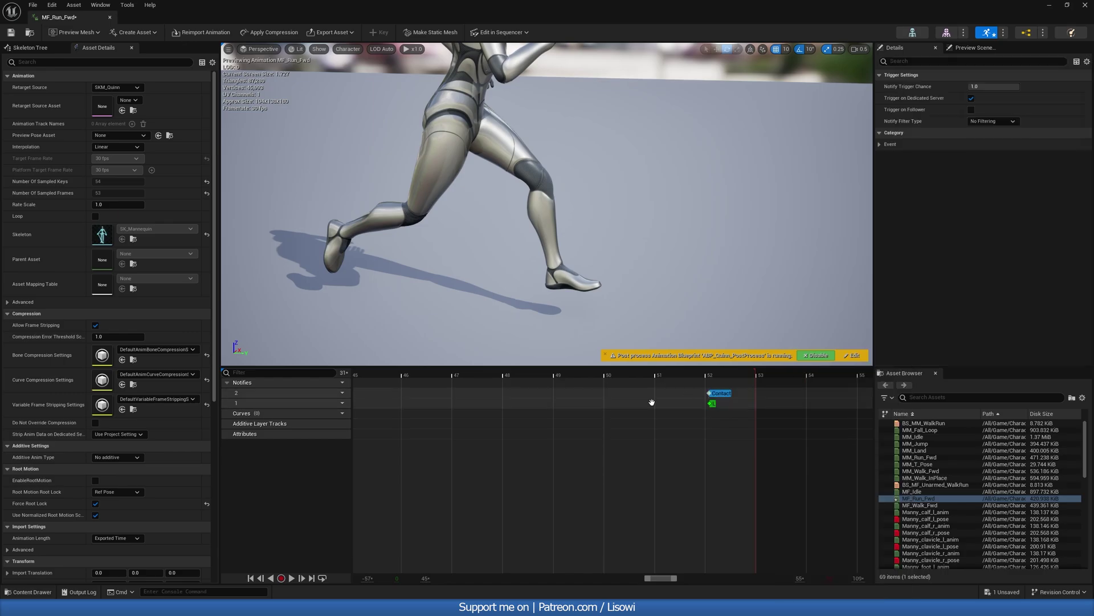
scroll(652, 403, "down", 10)
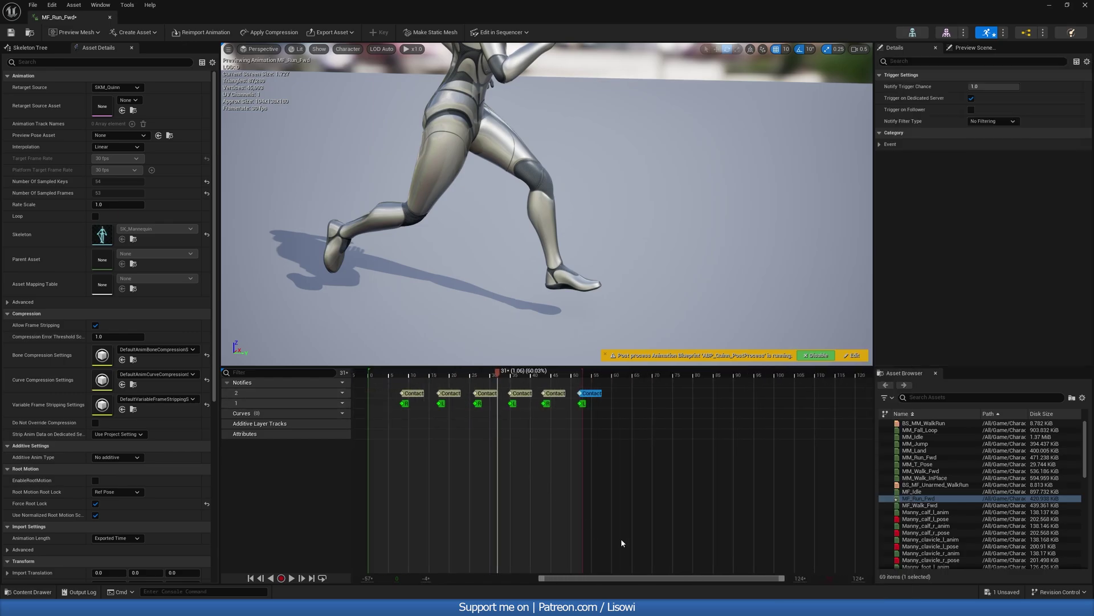
Step: Scrub the run animation to the last Contact notify, and save and close the animation sequence
left_click_drag(626, 583, 609, 582)
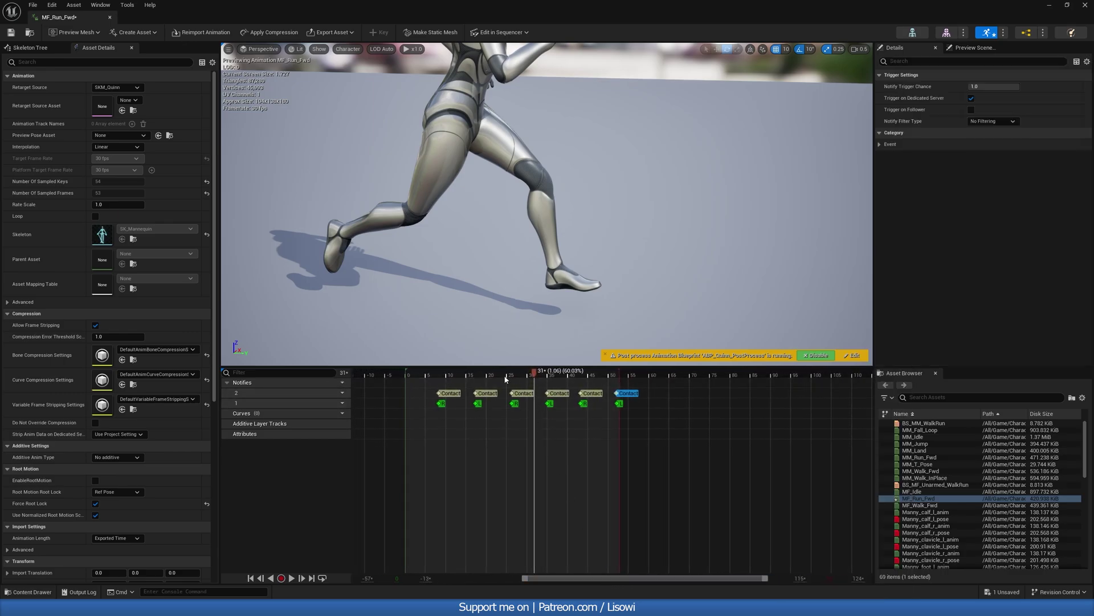
left_click_drag(506, 376, 619, 402)
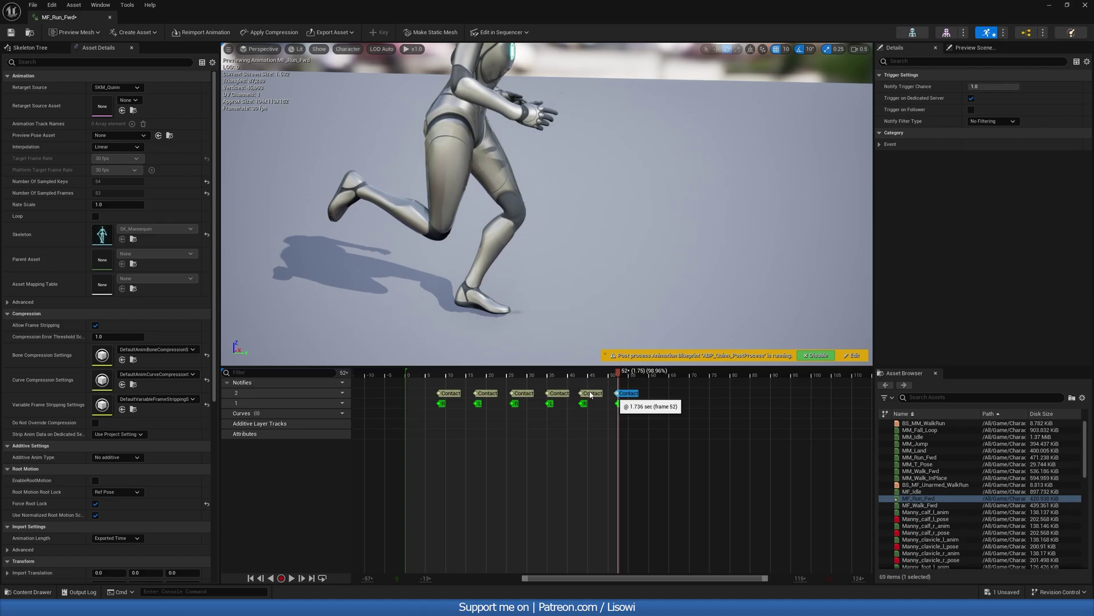
scroll(511, 433, "down", 3)
scroll(510, 433, "up", 3)
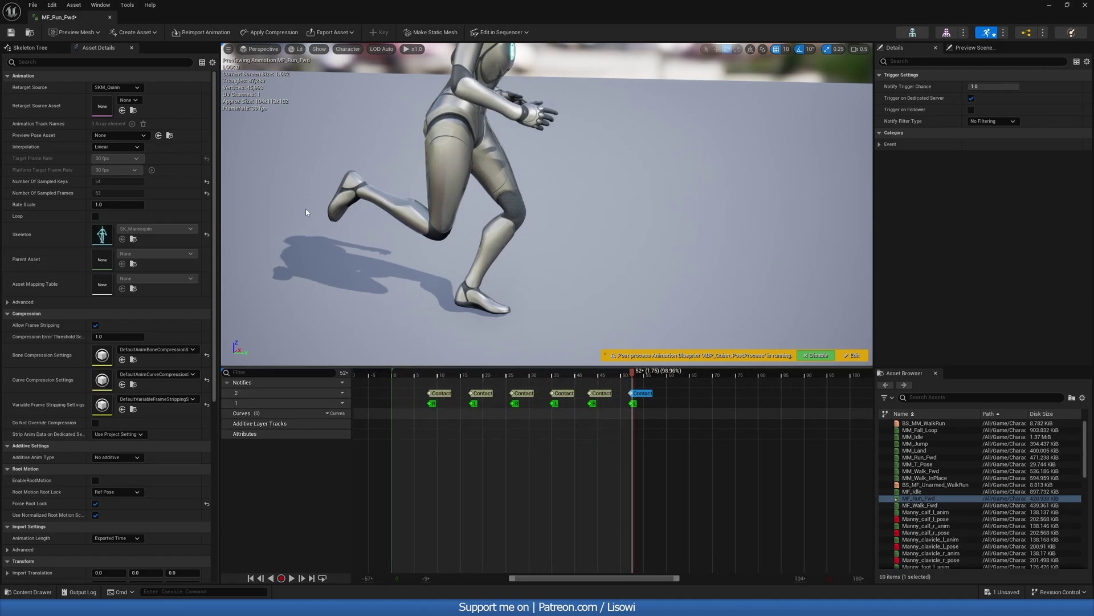
left_click(10, 33)
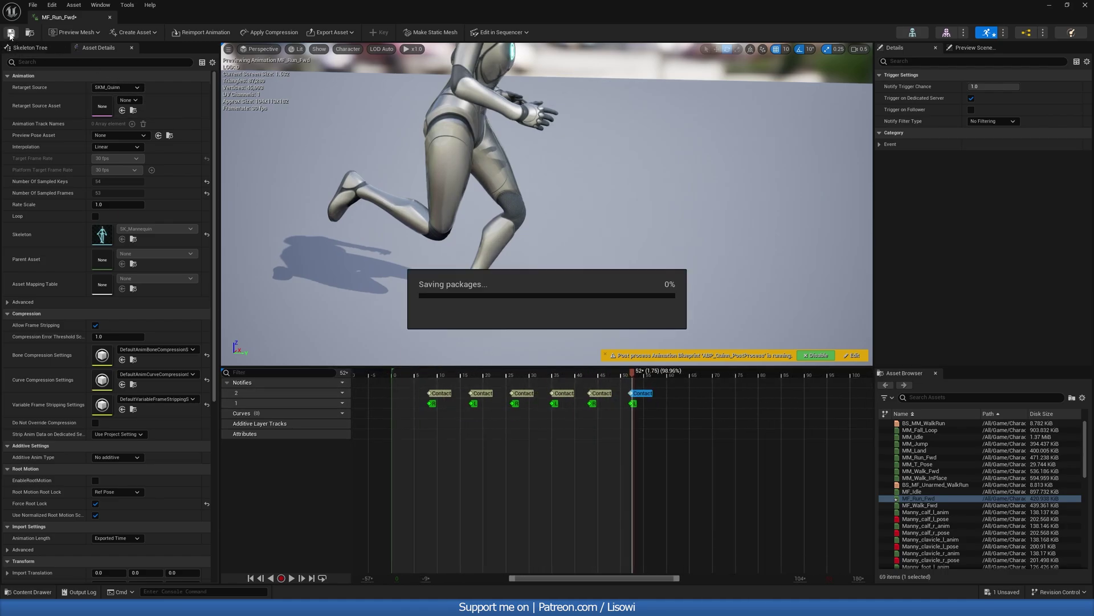
left_click(110, 18)
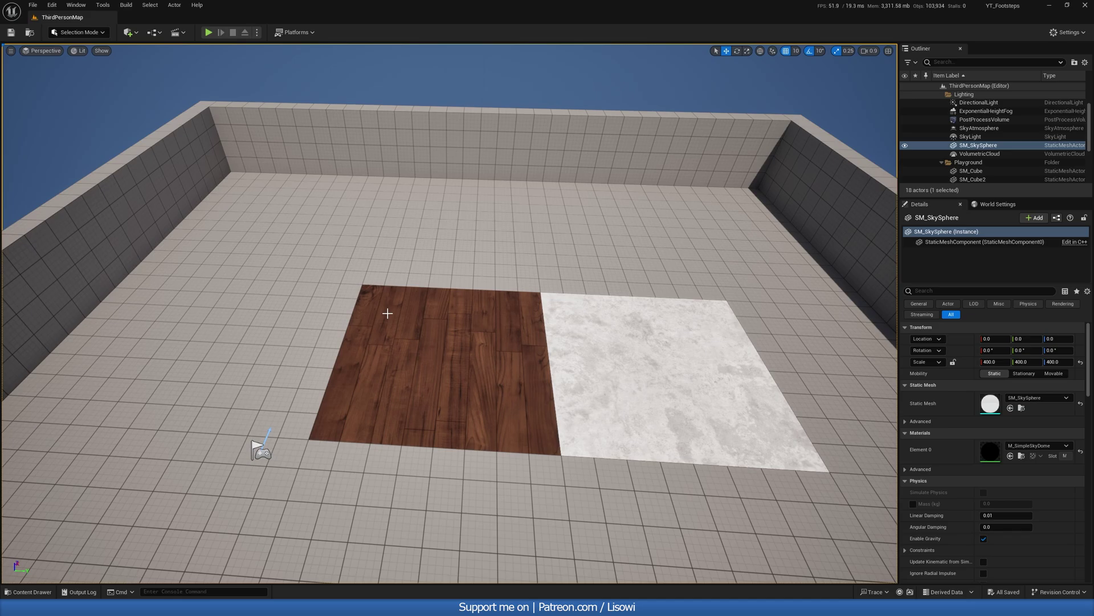
Step: Open the ABP_Manny animation blueprint from the Characters/Mannequins/Animations folder
left_click(28, 592)
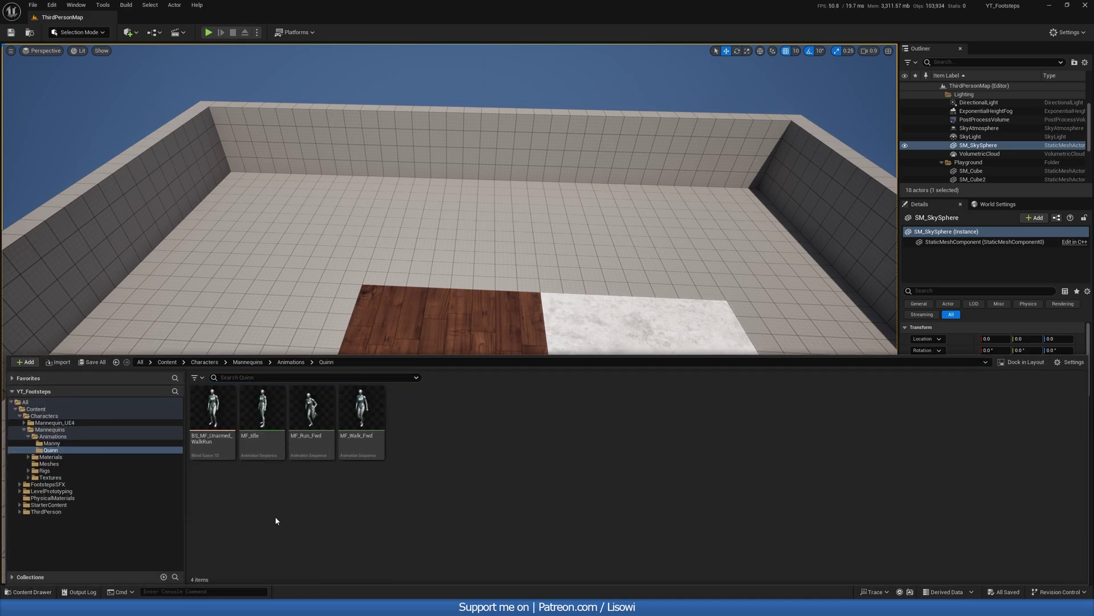
left_click(292, 363)
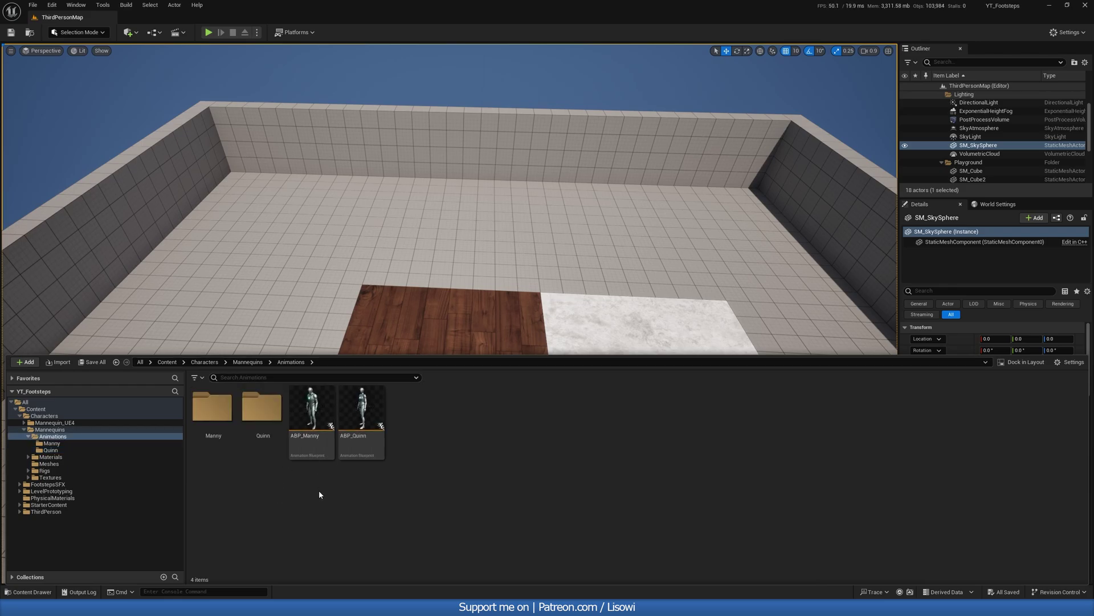
mouse_move(305, 439)
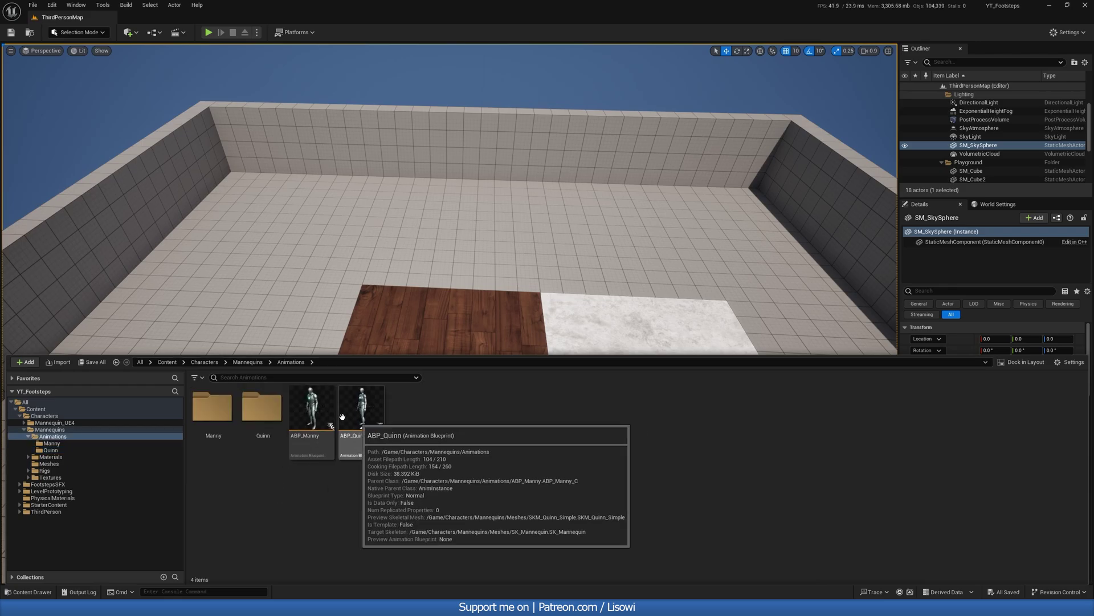
double_click(310, 411)
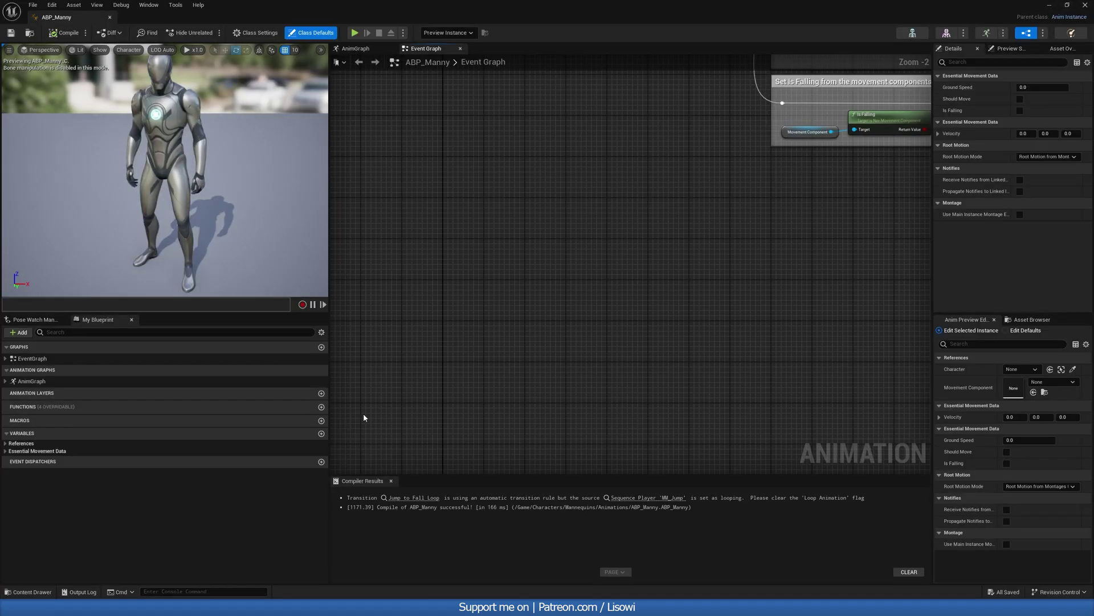
Step: Add the AnimNotify_Contact event in the empty area below the existing event graph nodes
right_click_drag(545, 297, 498, 344)
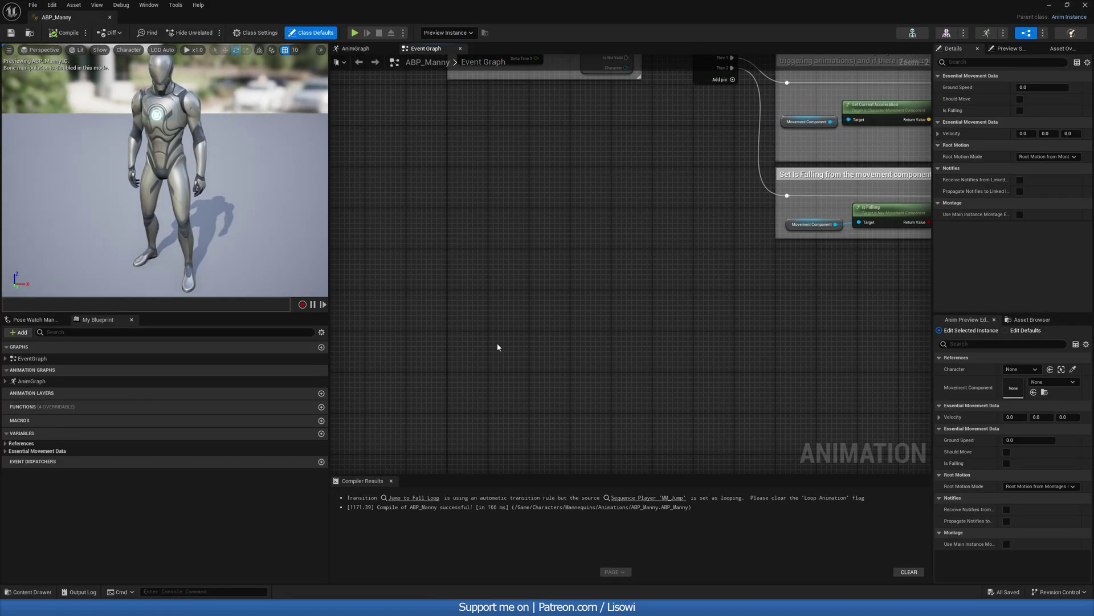
right_click(498, 345)
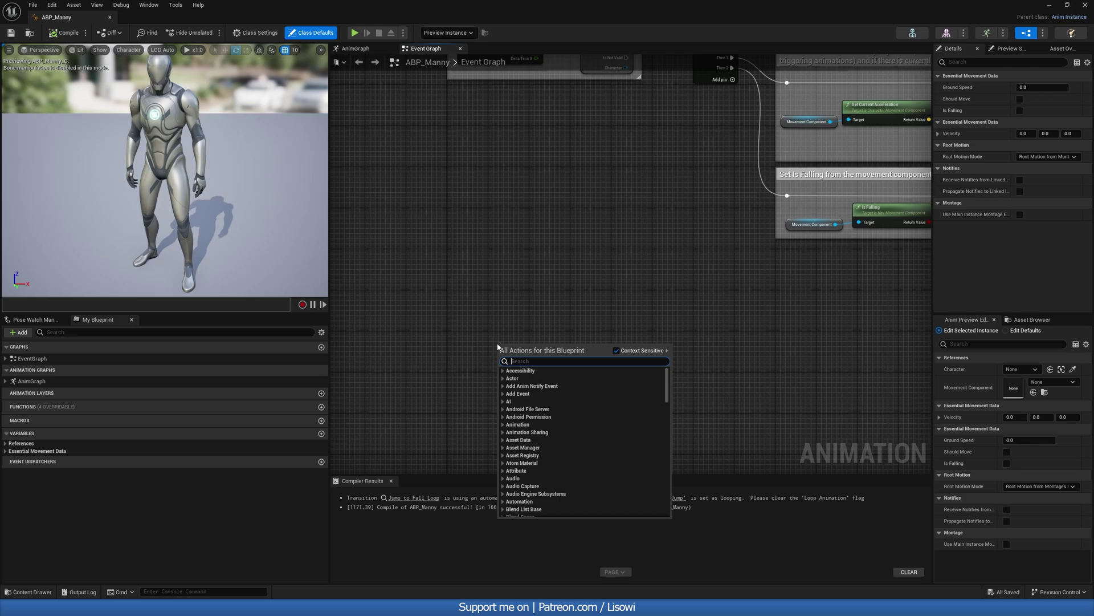
type("anim noti")
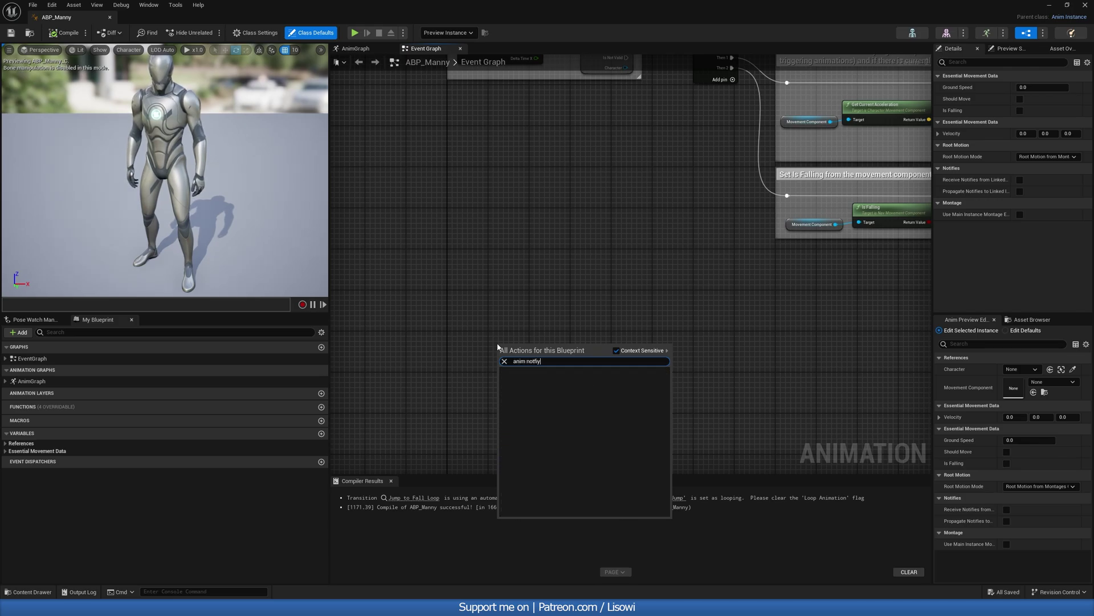
key("BackSpace")
type("i")
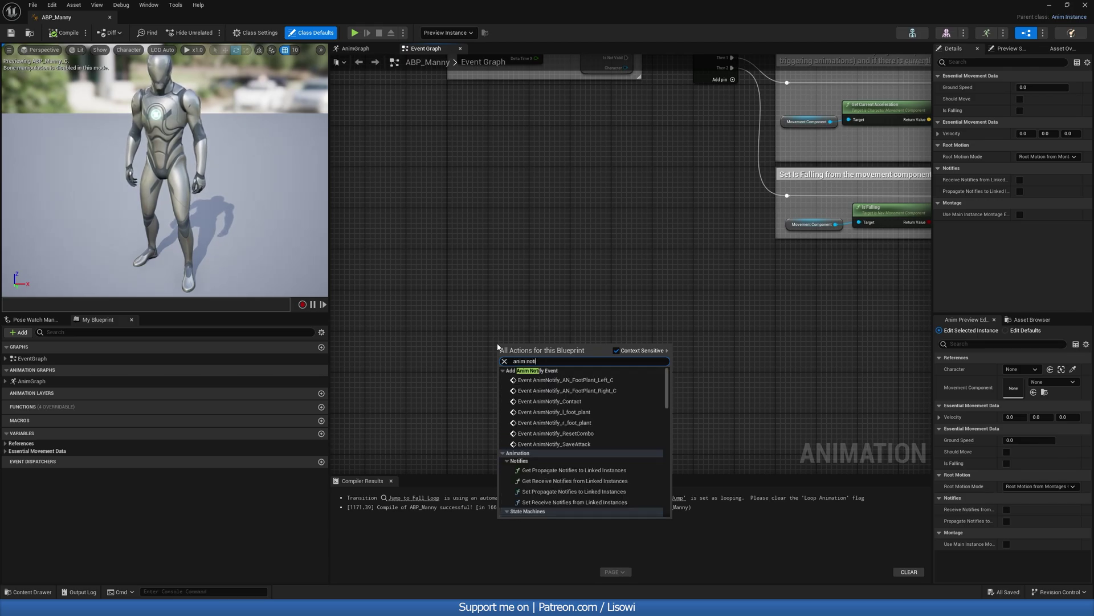
type("fy co")
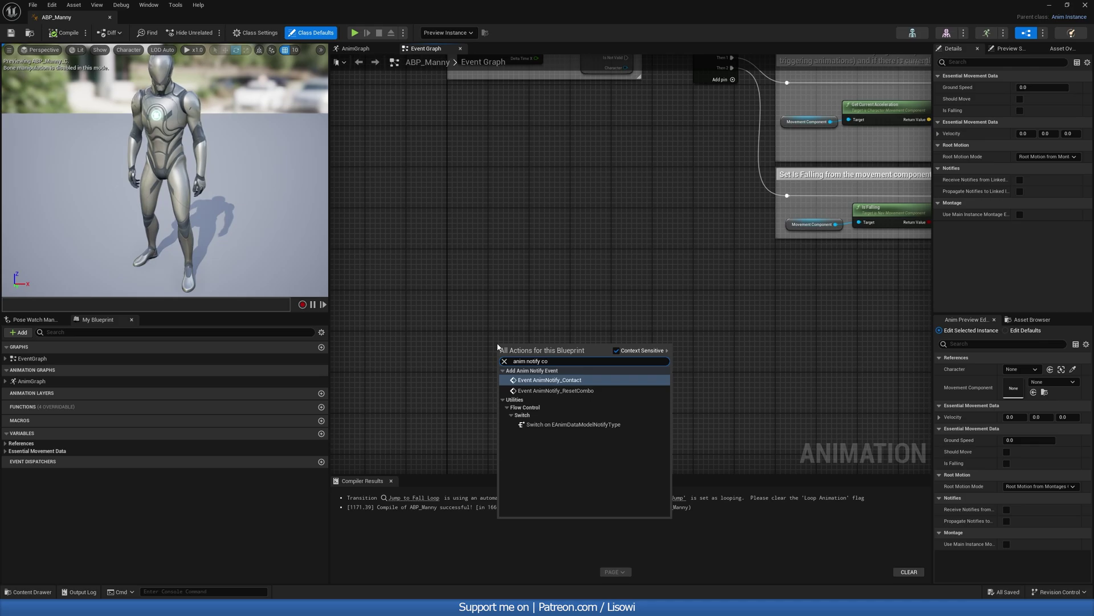
left_click(537, 381)
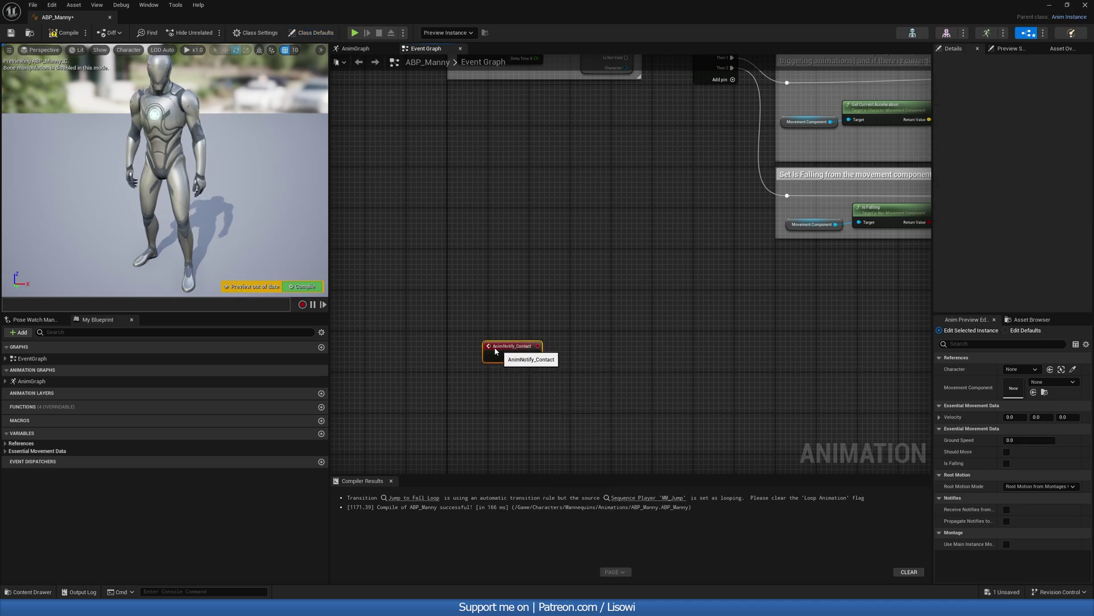
left_click_drag(518, 358, 478, 353)
scroll(502, 367, "up", 2)
right_click_drag(502, 367, 492, 342)
left_click(444, 352)
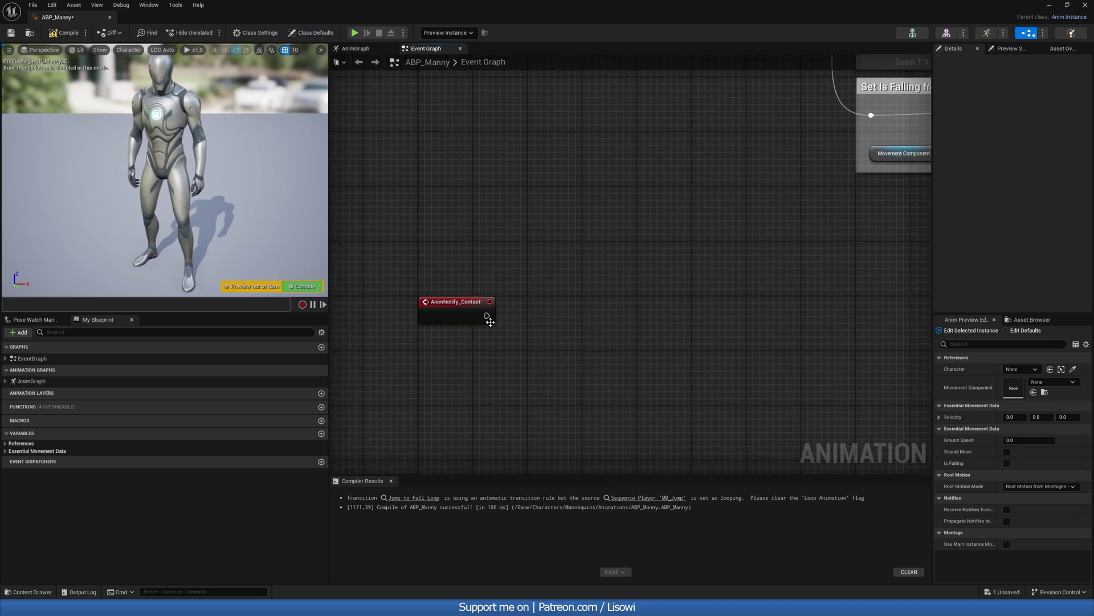
Step: Connect a Line Trace By Channel node to the AnimNotify_Contact execution output and place it well to the right of the event
left_click_drag(606, 320, 614, 317)
type("line trace")
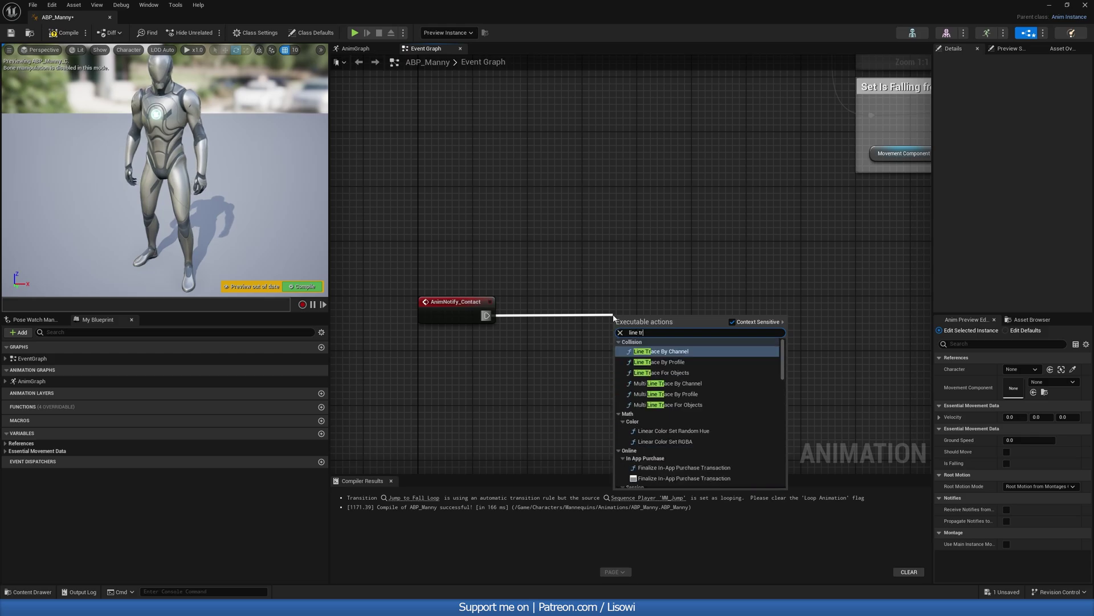
left_click(654, 352)
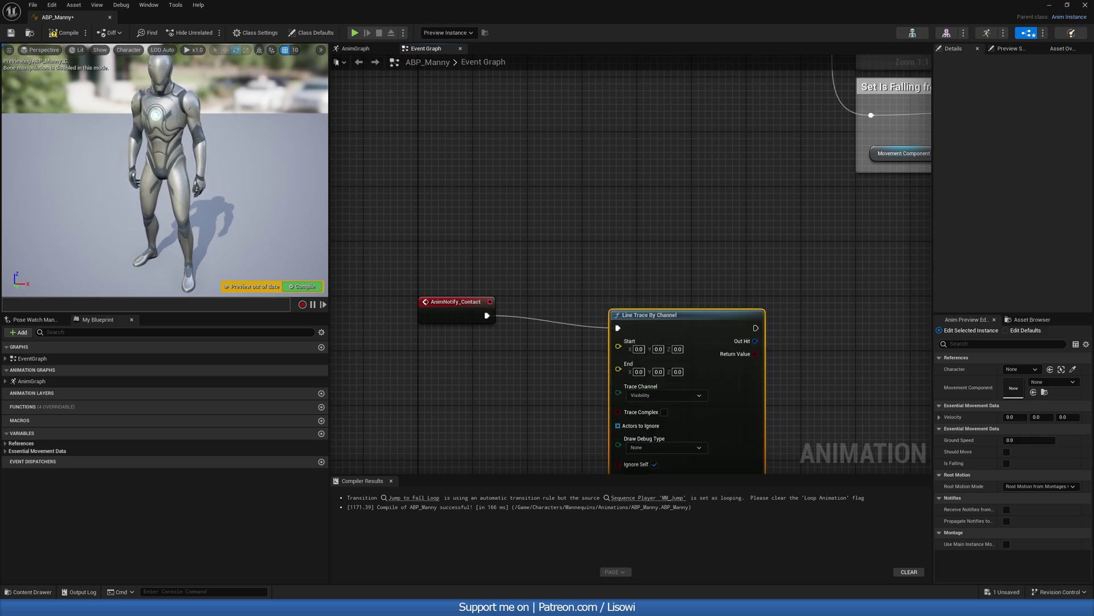
right_click_drag(673, 317, 678, 277)
left_click_drag(678, 276, 762, 264)
mouse_move(620, 316)
right_mouse_down()
mouse_move(601, 318)
mouse_move(621, 314)
right_mouse_up()
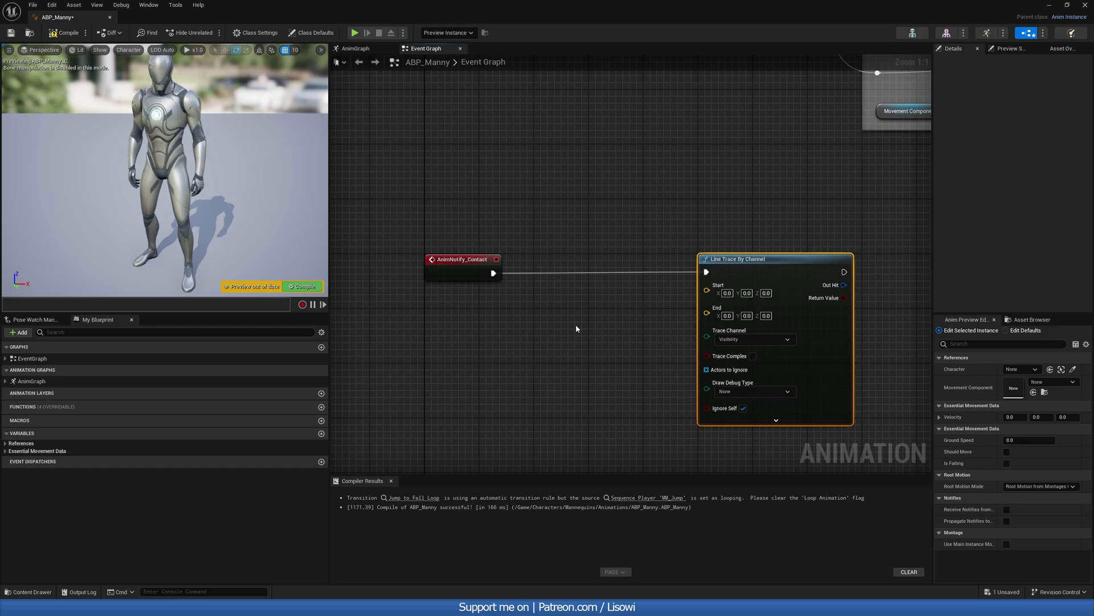
right_click_drag(547, 353, 520, 319)
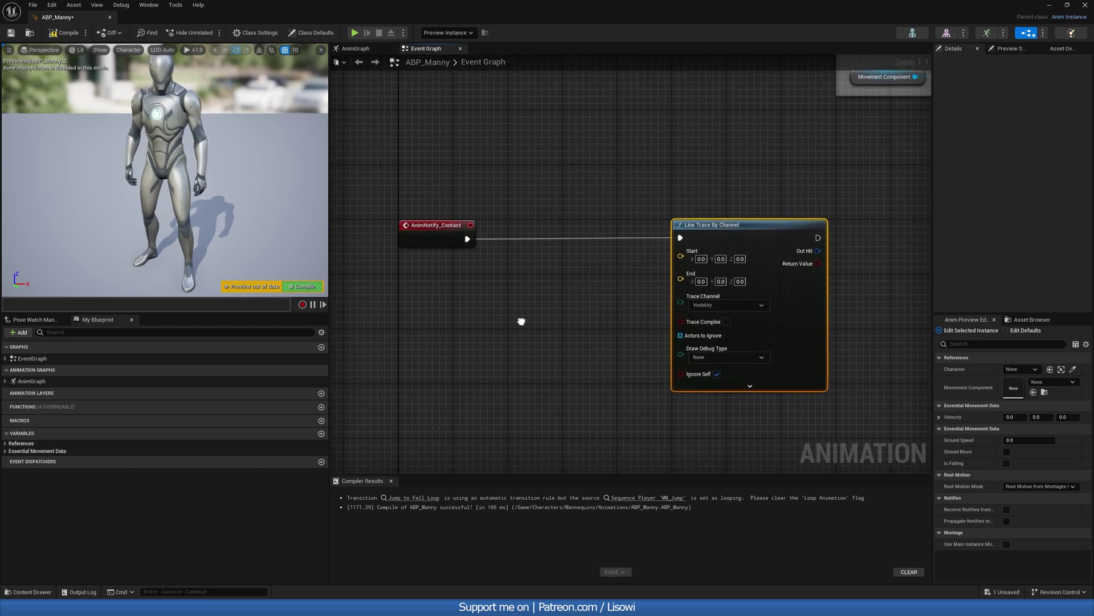
Step: Close the compiler results and nudge the Line Trace By Channel node slightly farther from the event
scroll(521, 319, "down", 1)
left_click(391, 480)
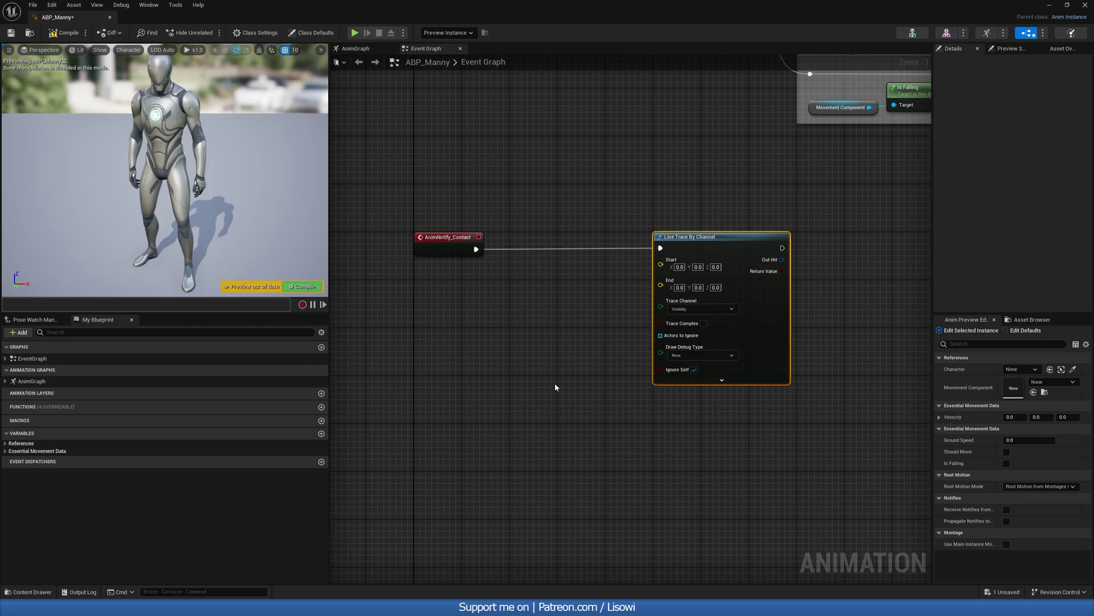
mouse_move(555, 382)
right_mouse_down()
mouse_move(502, 408)
mouse_move(547, 421)
right_mouse_up()
left_click(548, 421)
left_click_drag(615, 223, 784, 430)
key("Right")
key("Right")
key("Right")
key("Right")
key("Right")
key("Right")
key("Right")
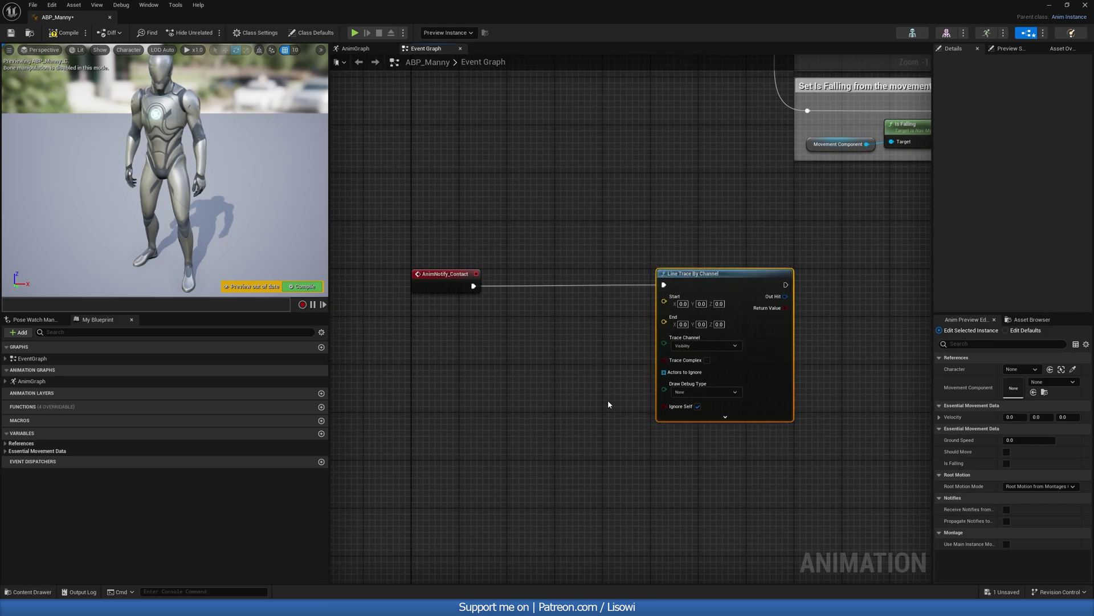
Step: Add a Try Get Pawn Owner node in the empty area below the AnimNotify_Contact event
right_click_drag(442, 378, 508, 355)
left_click(508, 355)
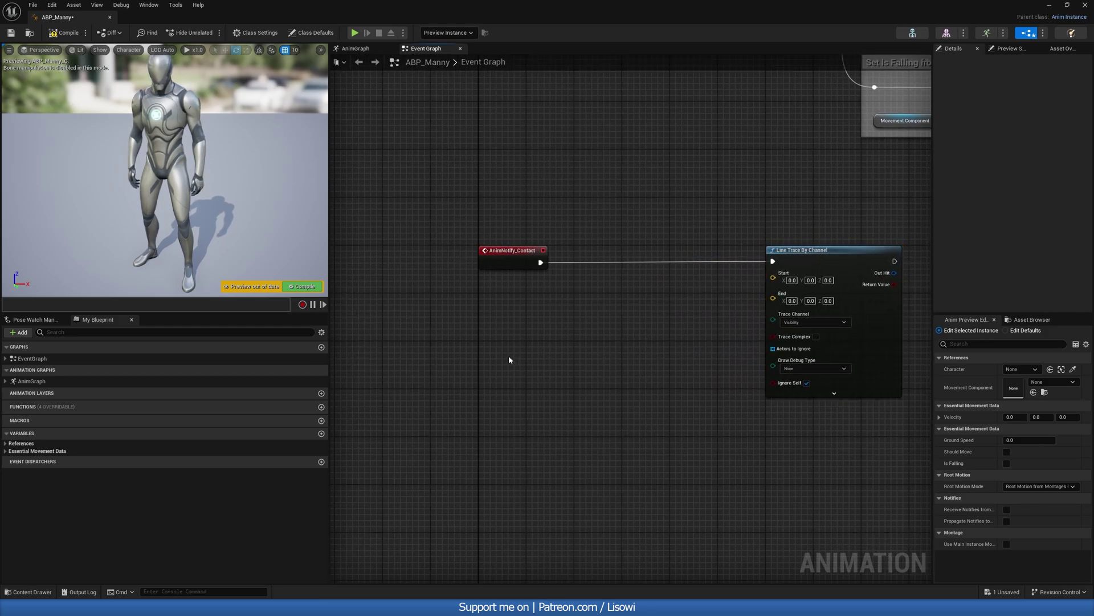
right_click(479, 346)
type("try get paw")
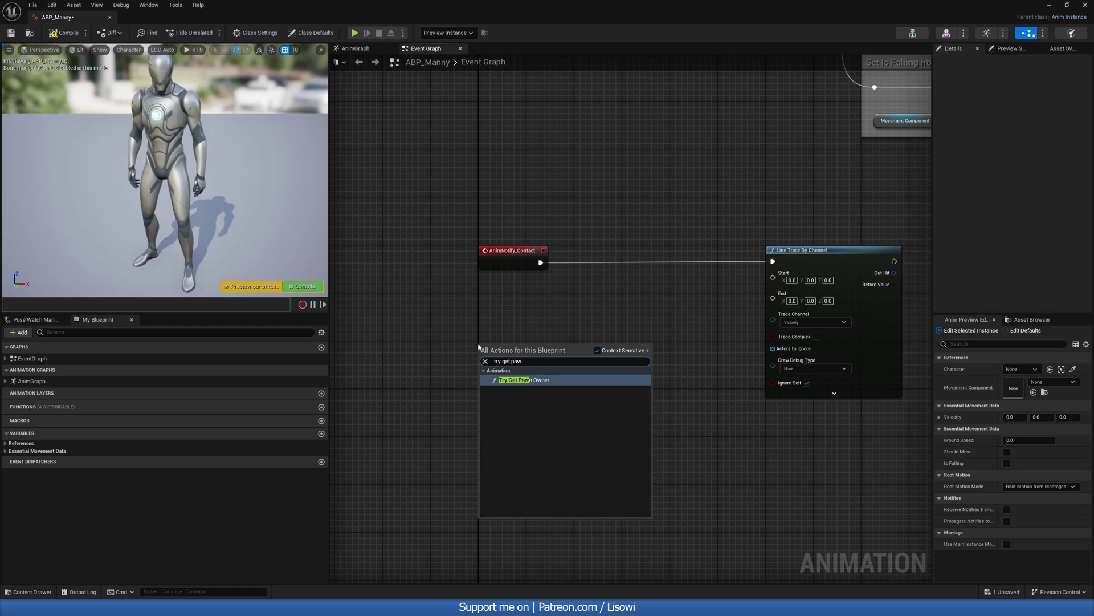
key("Return")
Step: Add a Get Actor Location node fed by the pawn owner's return value and place it beside that node
left_click_drag(481, 349, 560, 363)
type("get")
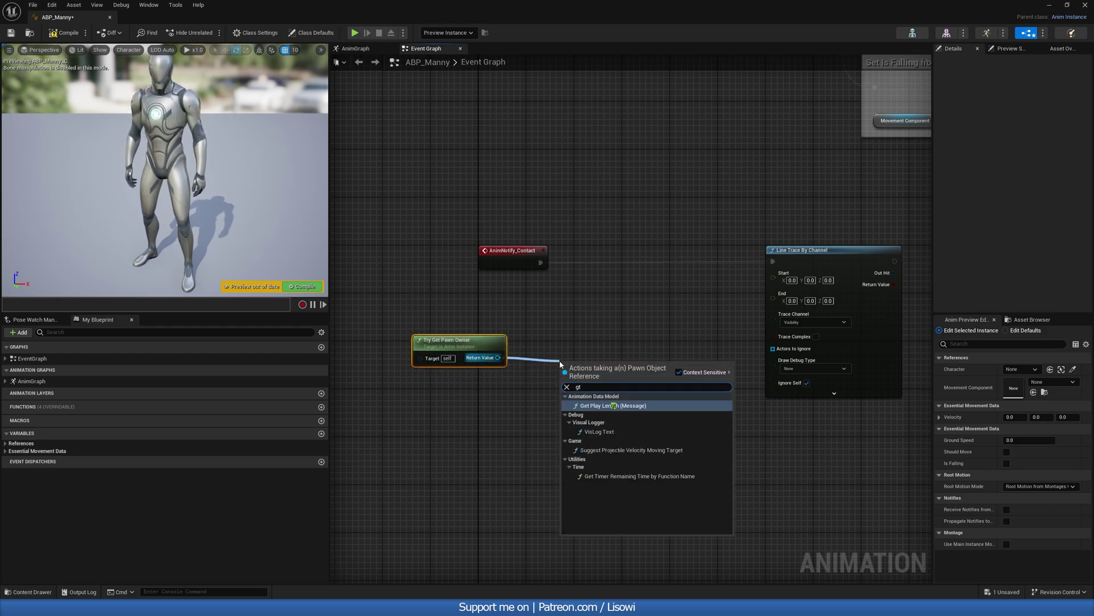
type(" ac")
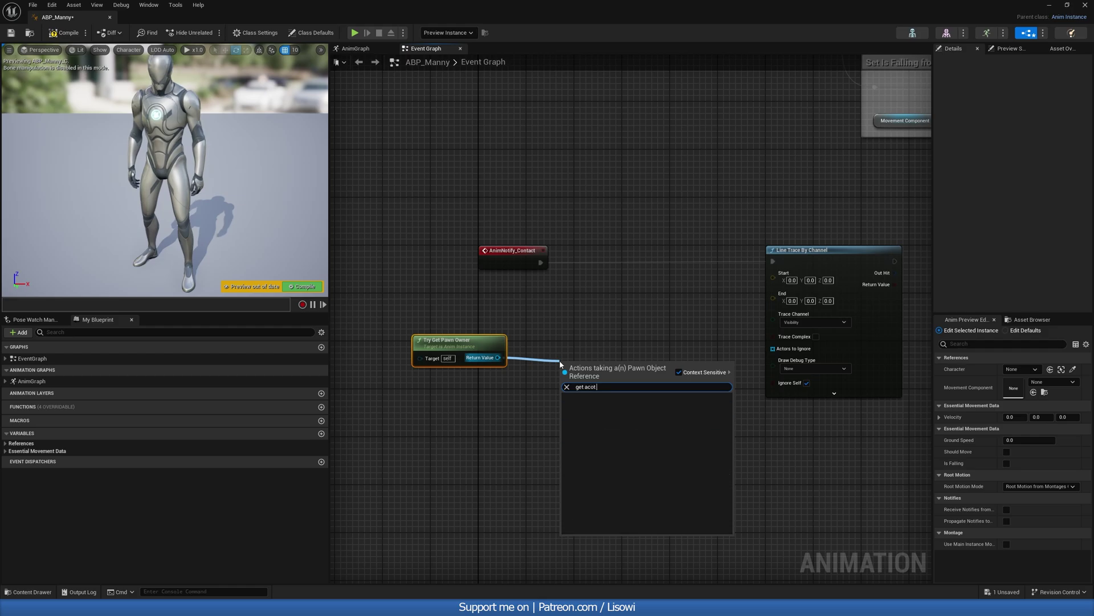
type("tor loc")
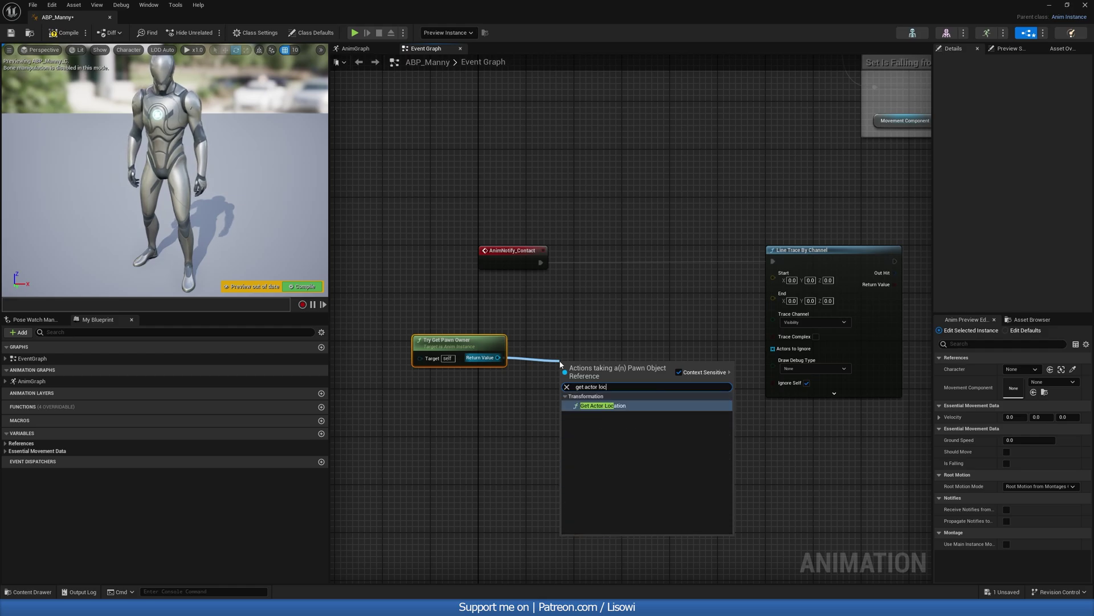
key("Return")
left_click_drag(581, 369, 546, 345)
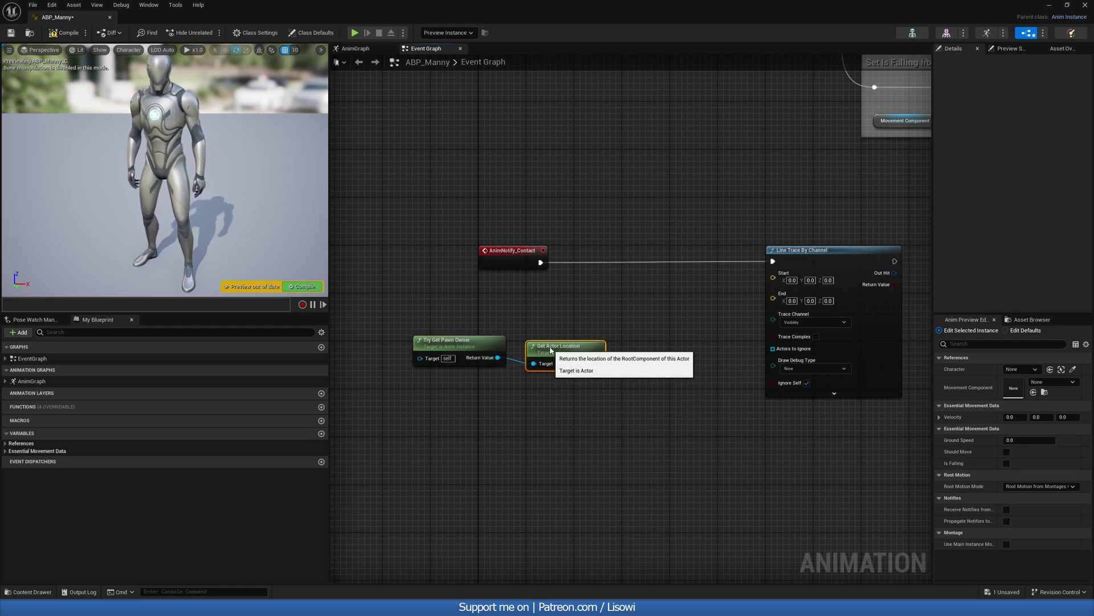
Step: Connect the actor location to the line trace's Start and tidy both location nodes just beneath the event
right_click_drag(576, 359, 509, 363)
left_click_drag(509, 363, 705, 278)
left_click_drag(559, 394, 344, 332)
left_click_drag(412, 349, 424, 308)
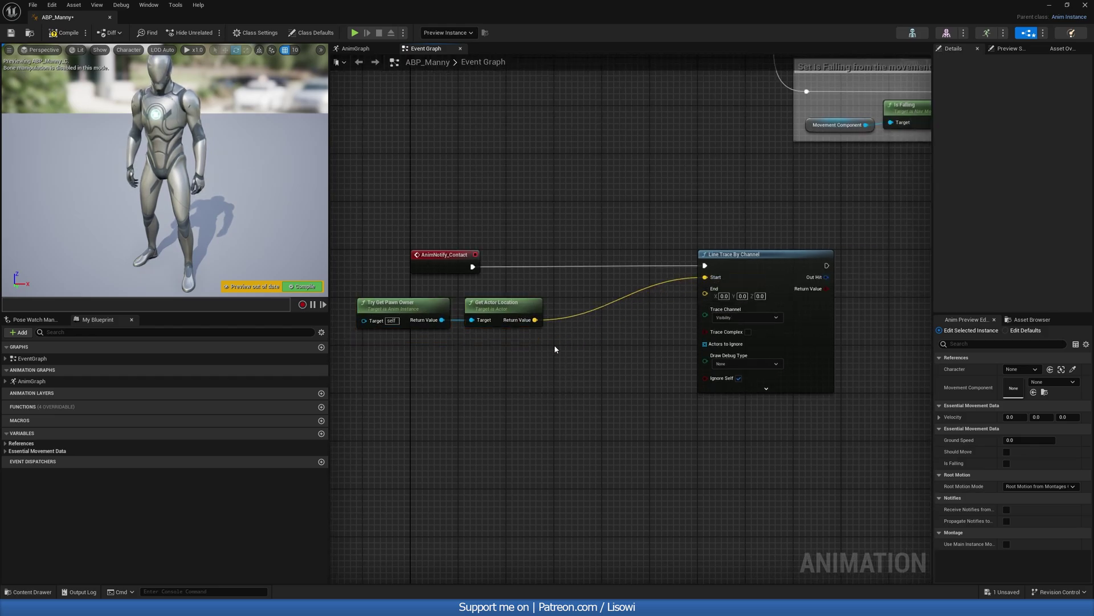
Step: Add a vector subtraction node fed by the actor location, placed below the Get Actor Location node
right_click_drag(555, 349, 534, 329)
left_click_drag(513, 301, 536, 354)
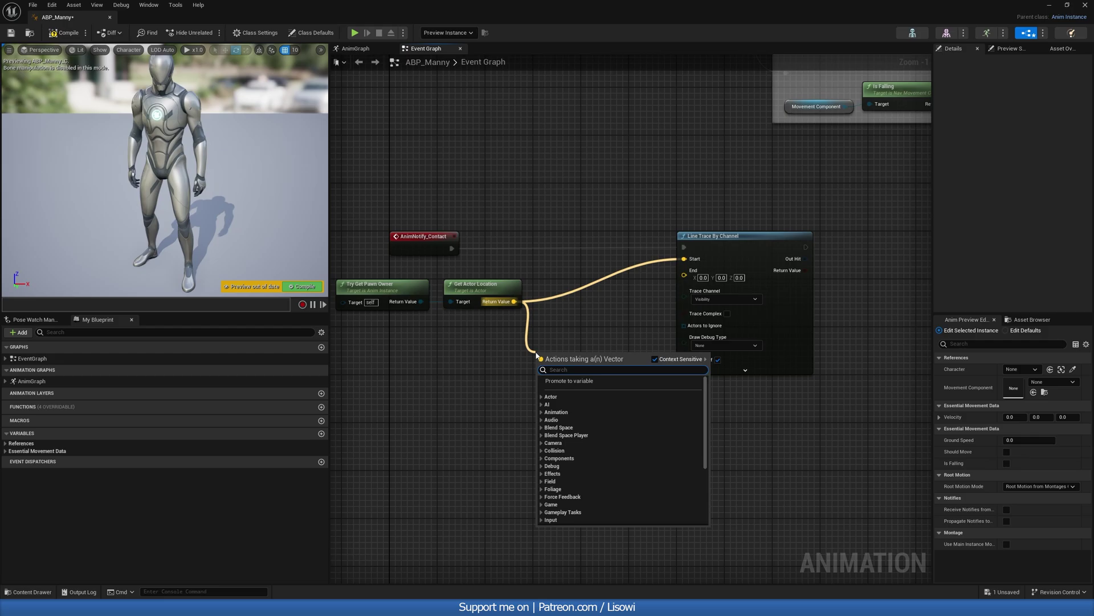
type("-")
key("Return")
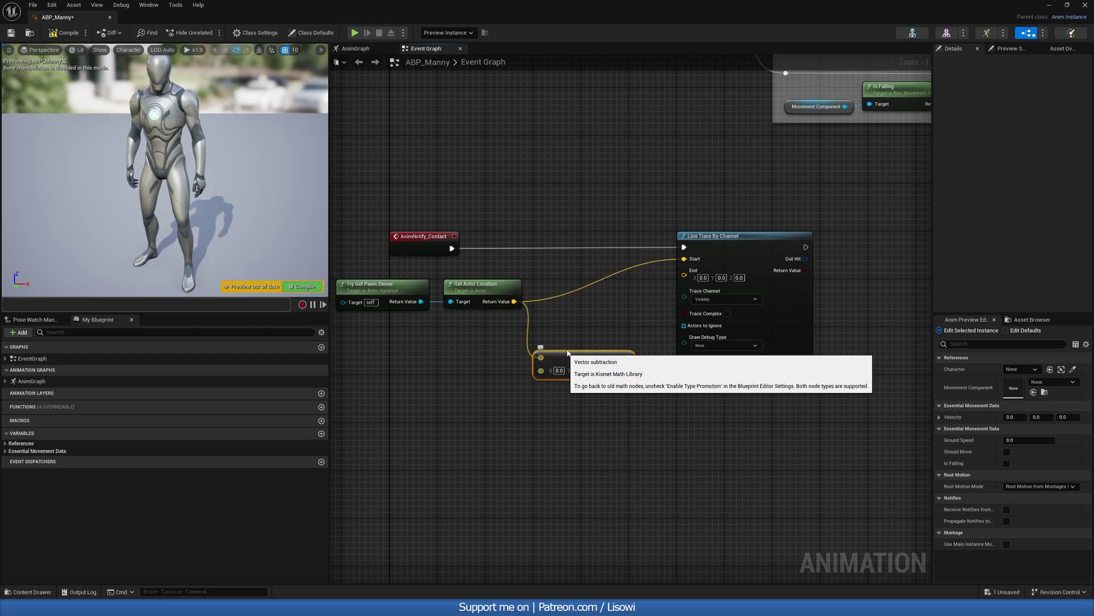
Step: Set the Z value of the subtraction node's second input to 200
scroll(587, 355, "up", 1)
left_click(592, 376)
left_click_drag(601, 379, 607, 380)
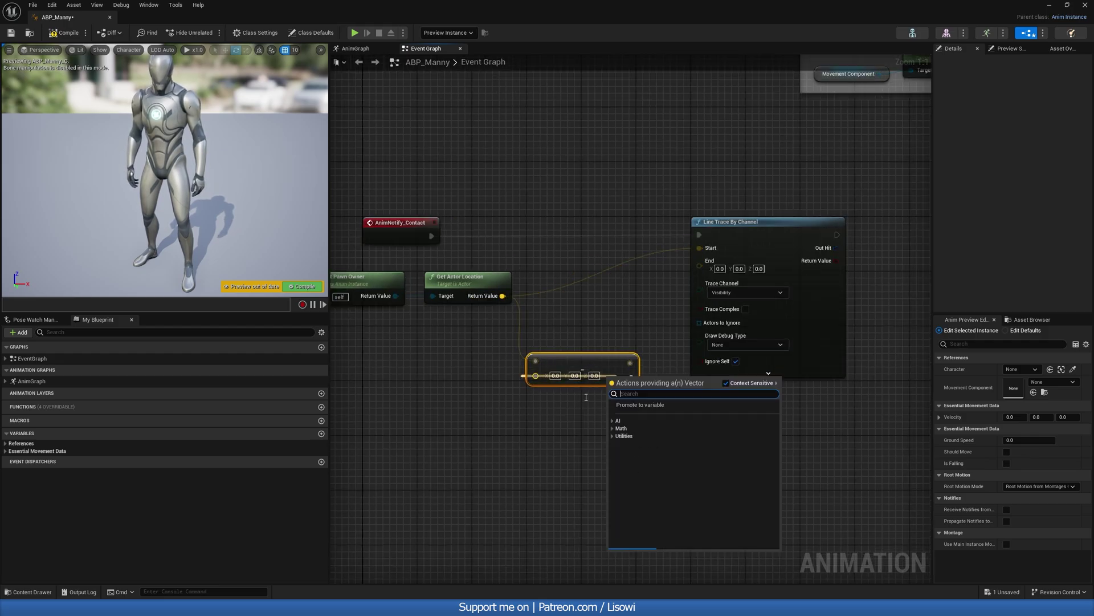
left_click(586, 397)
right_click_drag(586, 396, 551, 391)
left_click(557, 369)
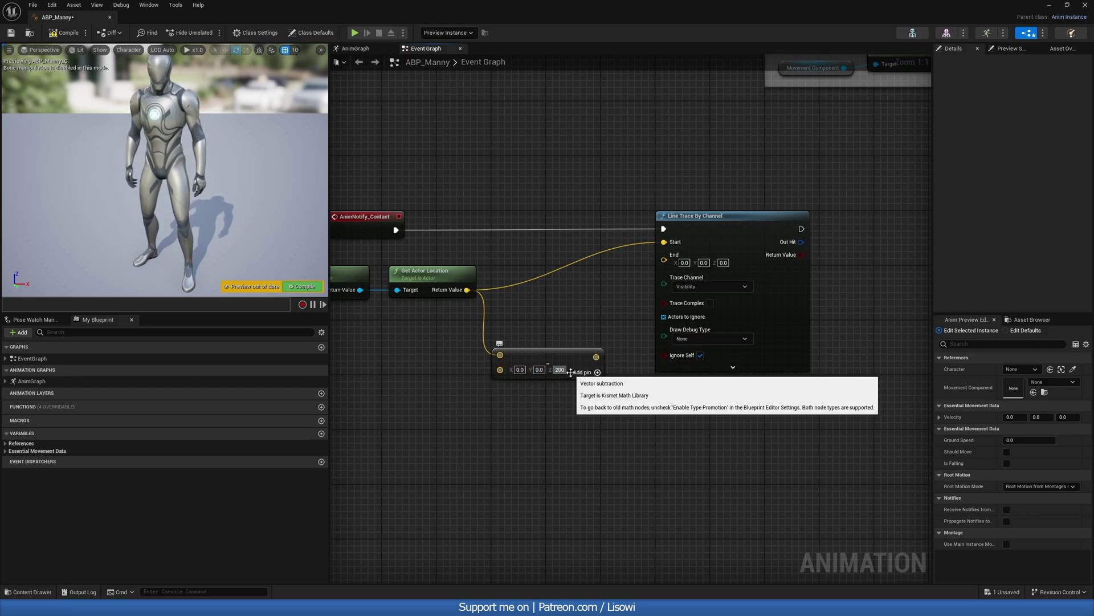
type("200")
key("Return")
Step: Connect the subtraction result to the End input of the Line Trace By Channel node
right_click_drag(614, 300, 545, 343)
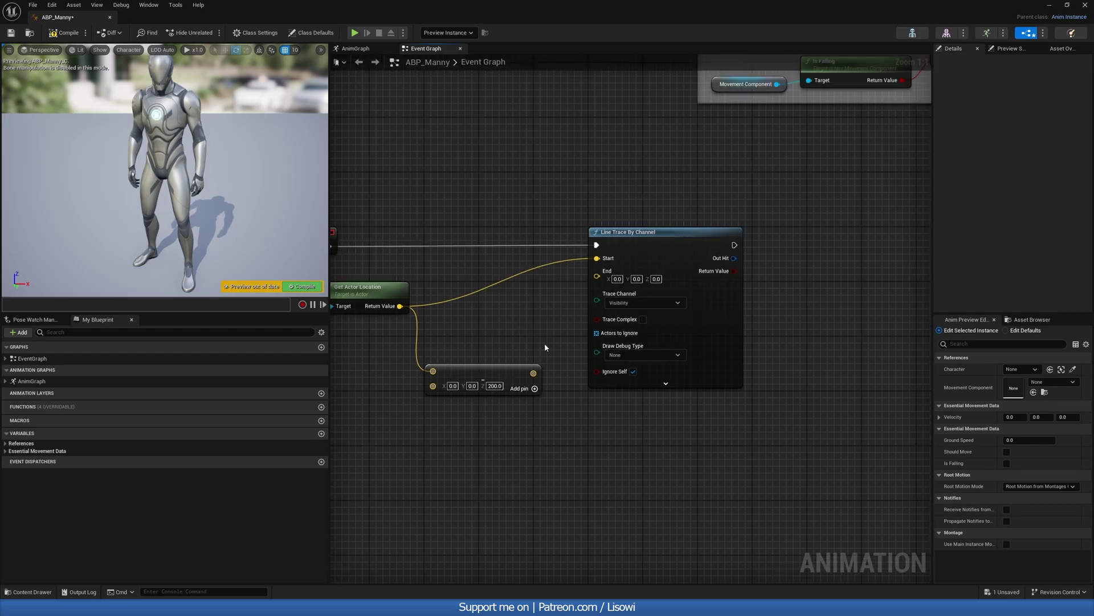
left_click_drag(533, 373, 596, 271)
right_click_drag(634, 403, 594, 412)
right_click_drag(751, 319, 773, 348)
right_click_drag(489, 367, 618, 350)
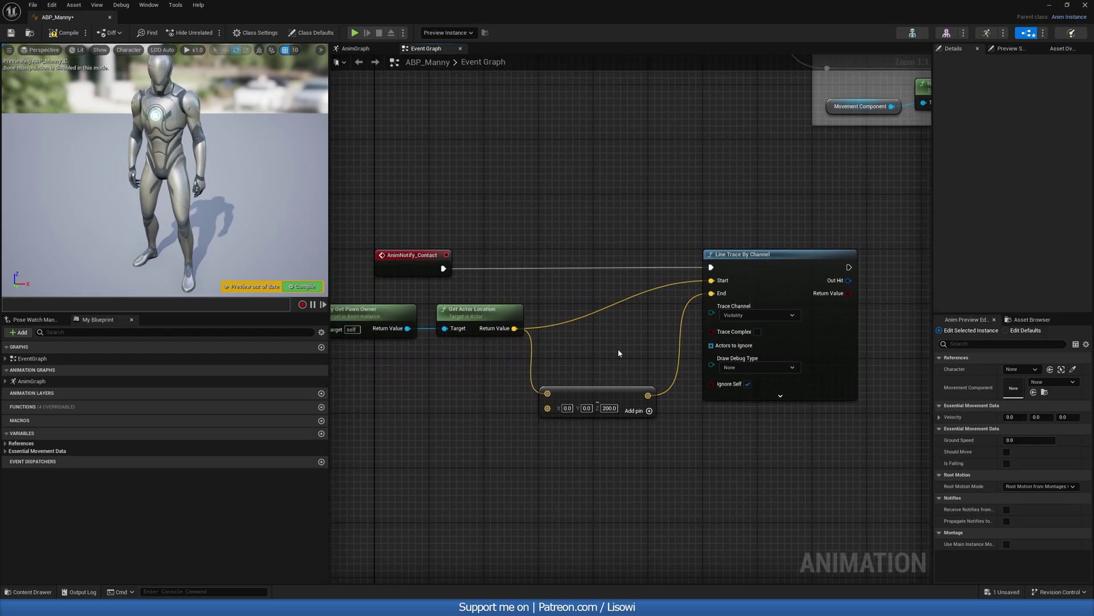
Step: Add a Branch after the line trace with its Return Value as Condition, save the blueprint and align the Branch with the trace
right_click_drag(719, 333, 526, 360)
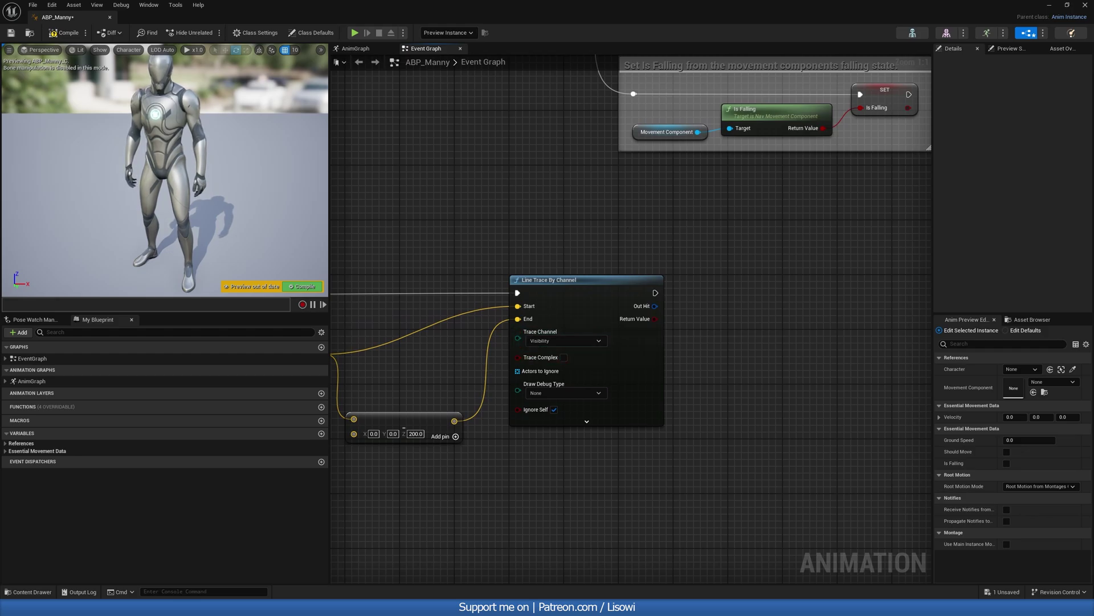
right_click_drag(733, 302, 581, 312)
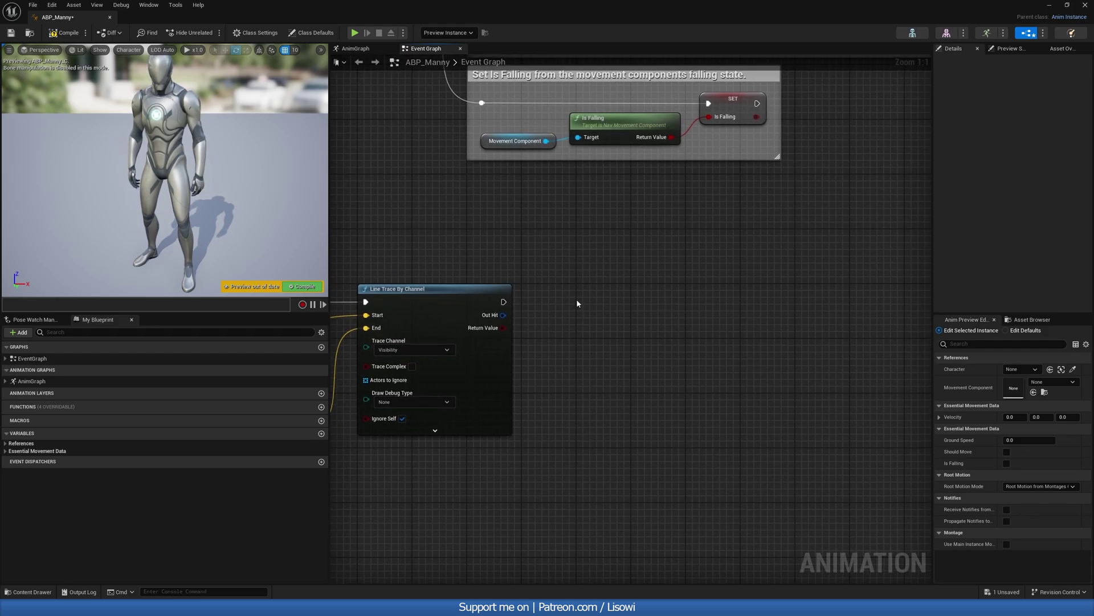
left_click(575, 297)
left_click_drag(504, 328, 586, 331)
left_click_drag(503, 302, 583, 316)
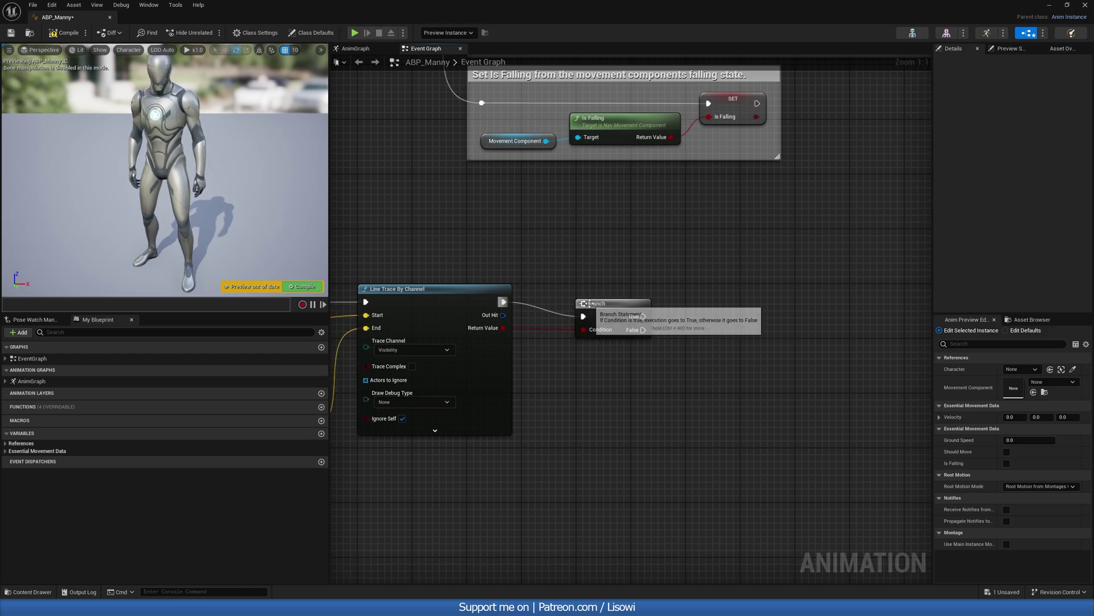
left_click(10, 32)
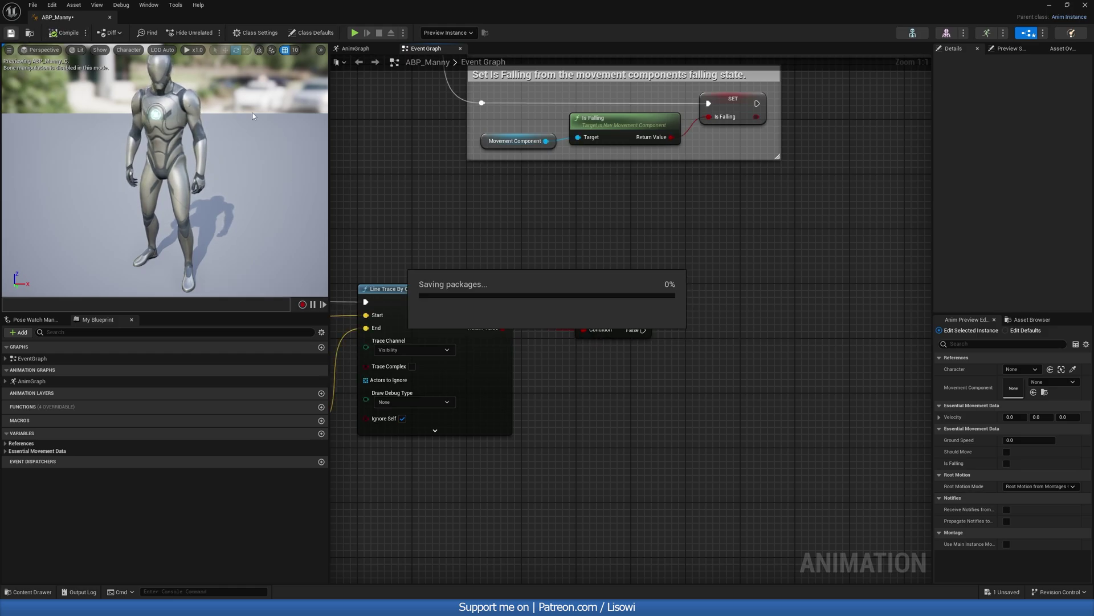
left_click_drag(602, 314, 575, 298)
Step: Add a Get Surface Type node fed by the line trace's Out Hit, just below the Branch
right_click_drag(578, 339, 517, 315)
left_click(521, 323)
mouse_move(453, 283)
left_mouse_down()
mouse_move(490, 286)
mouse_move(533, 326)
left_mouse_up()
type("surf")
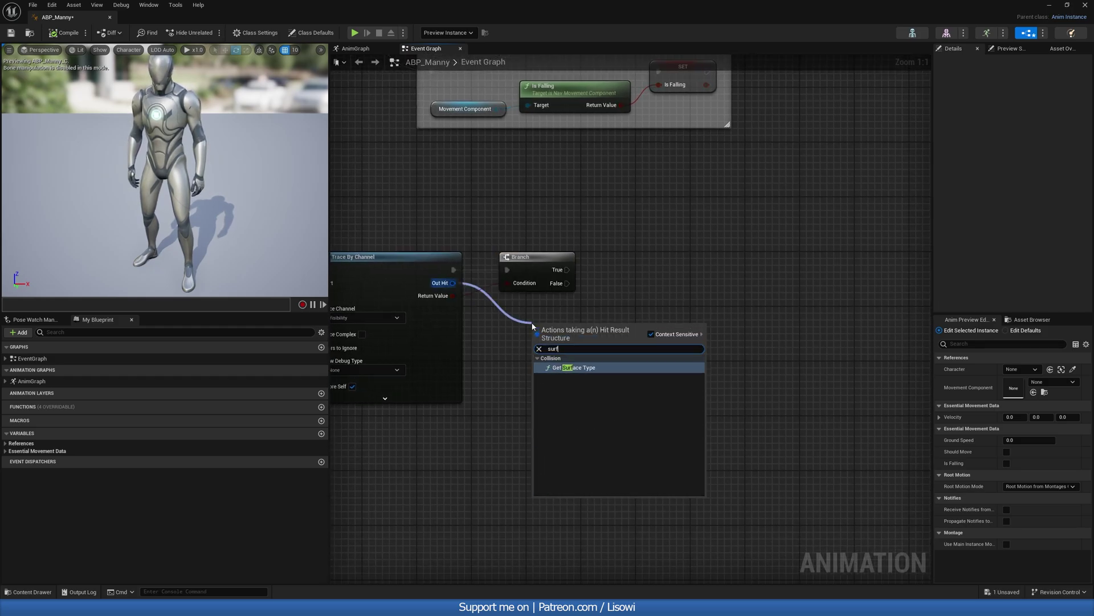
left_click(568, 368)
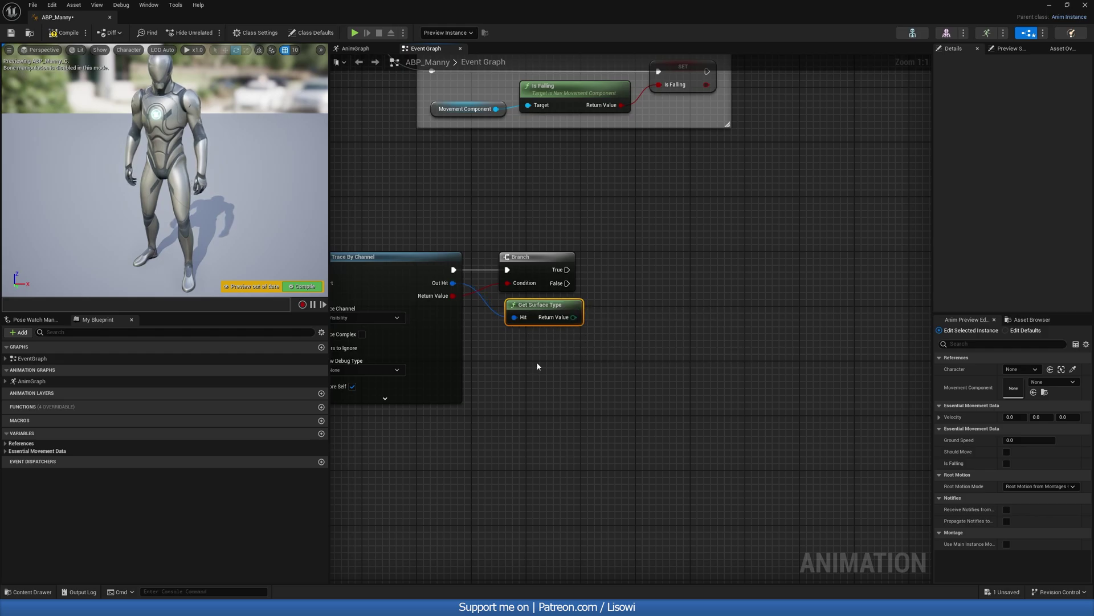
Step: Add a Break Hit Result node fed by the line trace's Out Hit, below the Get Surface Type node
right_click_drag(537, 366, 512, 324)
left_click_drag(432, 246, 488, 326)
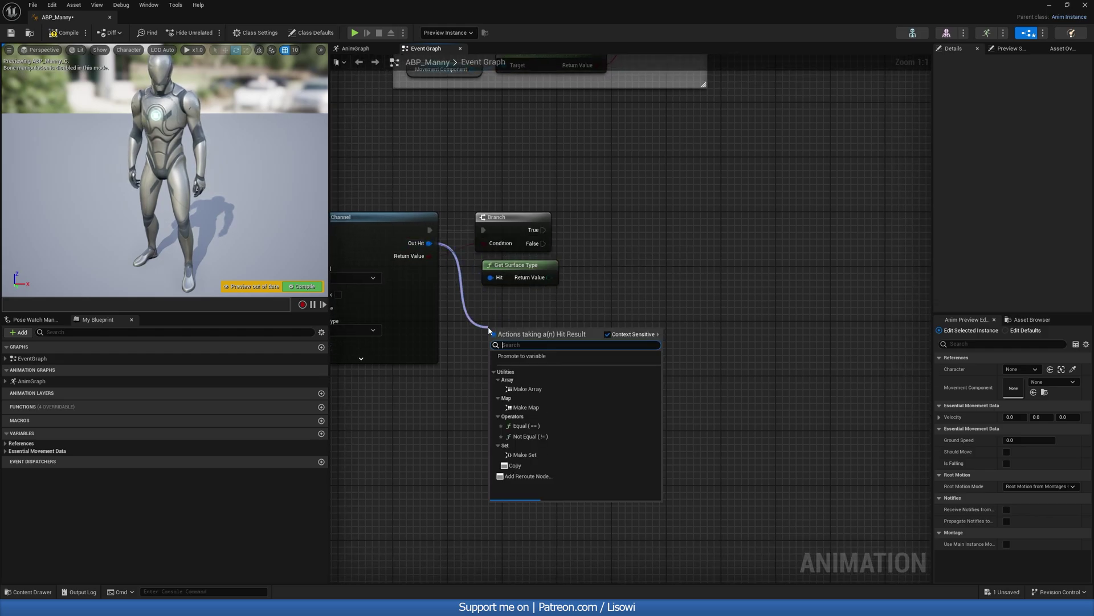
type("bre")
left_click(533, 364)
left_click(521, 364)
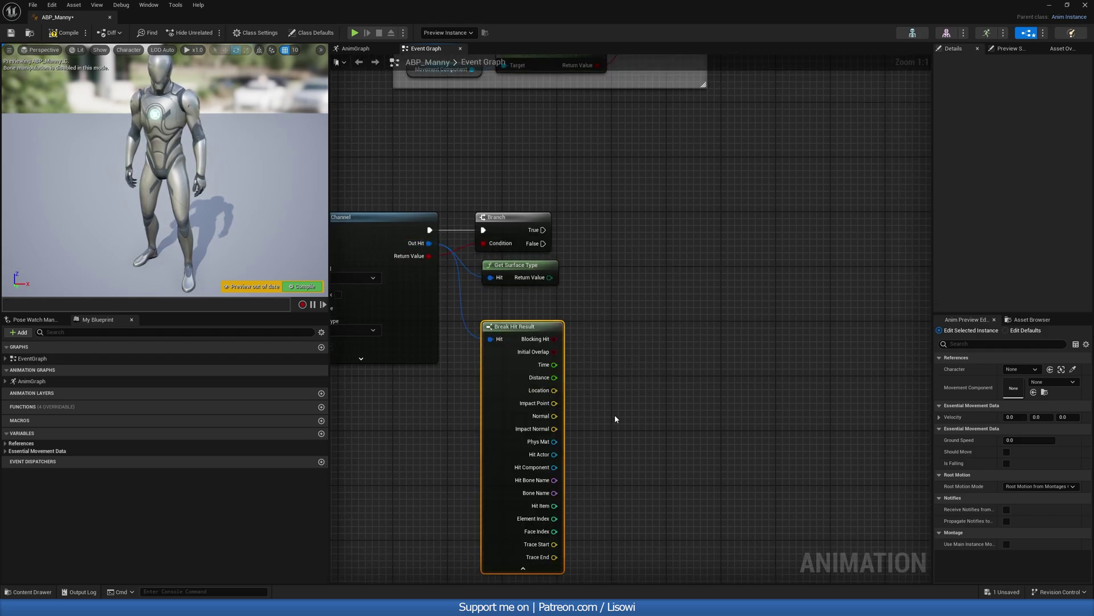
Step: Add a Switch on EPhysicalSurface driven by the surface type and run it from the Branch's True output
right_click_drag(592, 305, 513, 371)
left_click_drag(471, 343, 534, 306)
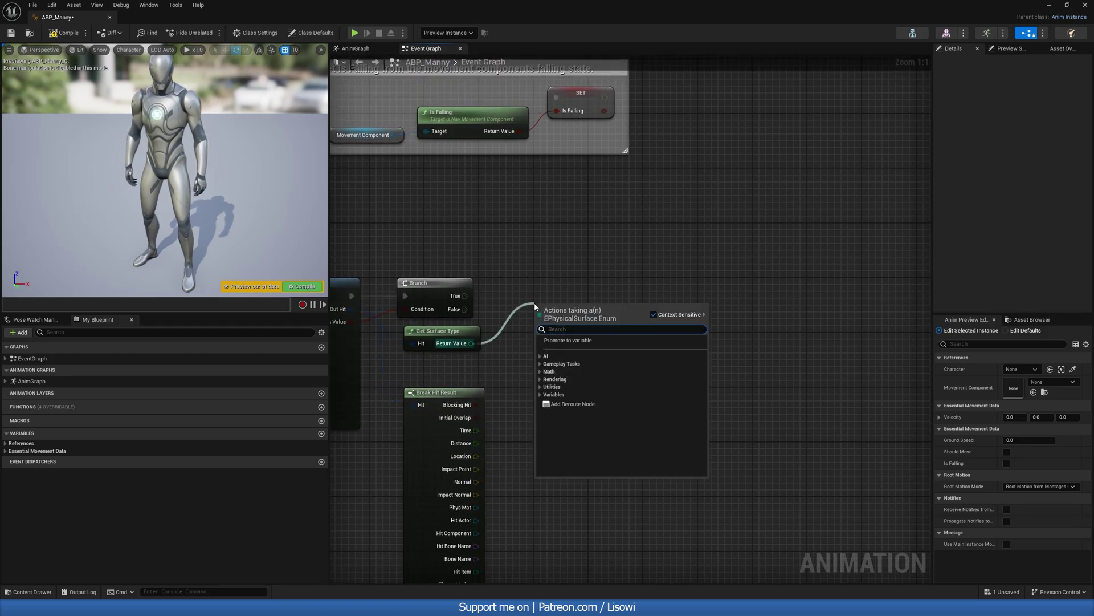
type("switch")
key("Return")
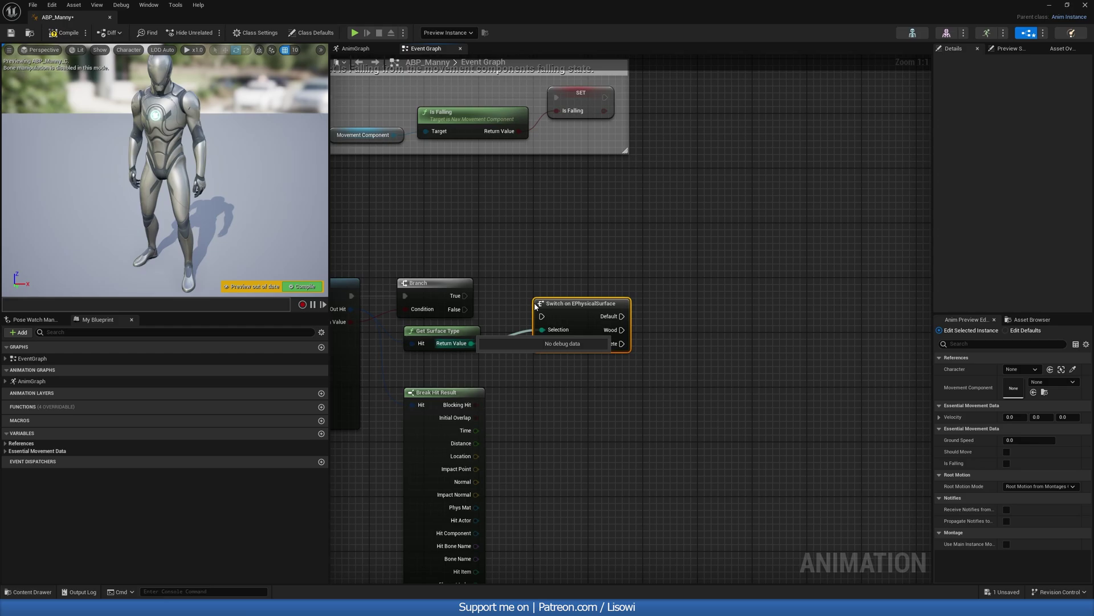
left_click_drag(465, 296, 543, 283)
right_click_drag(614, 346, 513, 346)
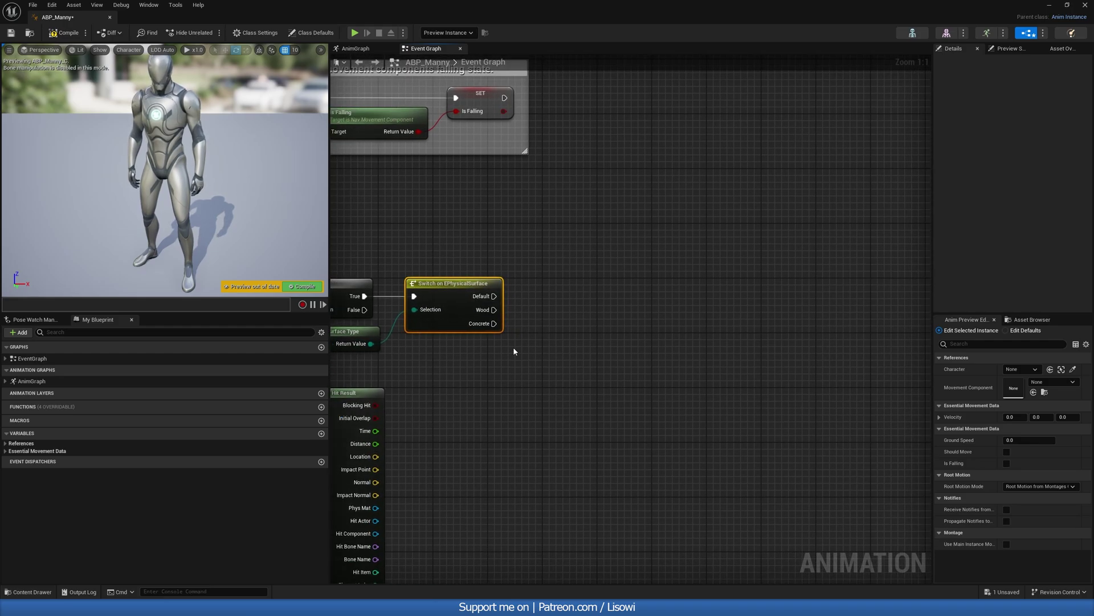
Step: Add a Play Sound at Location node to the switch's Wood output
left_click(513, 346)
right_click_drag(590, 289, 503, 306)
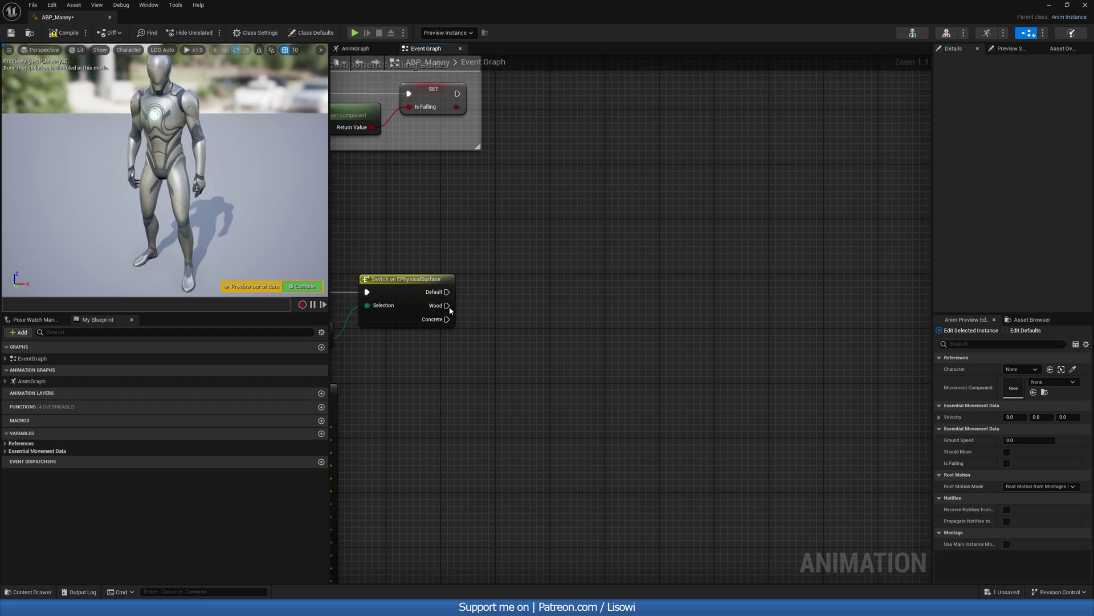
left_click_drag(449, 306, 548, 303)
type("play so")
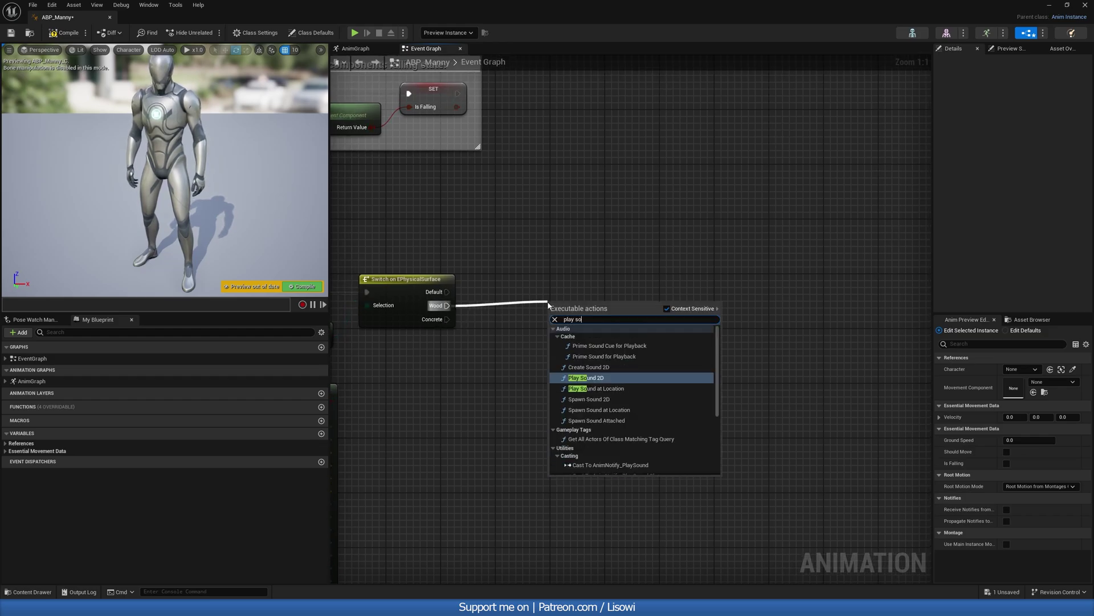
type("und")
left_click(595, 388)
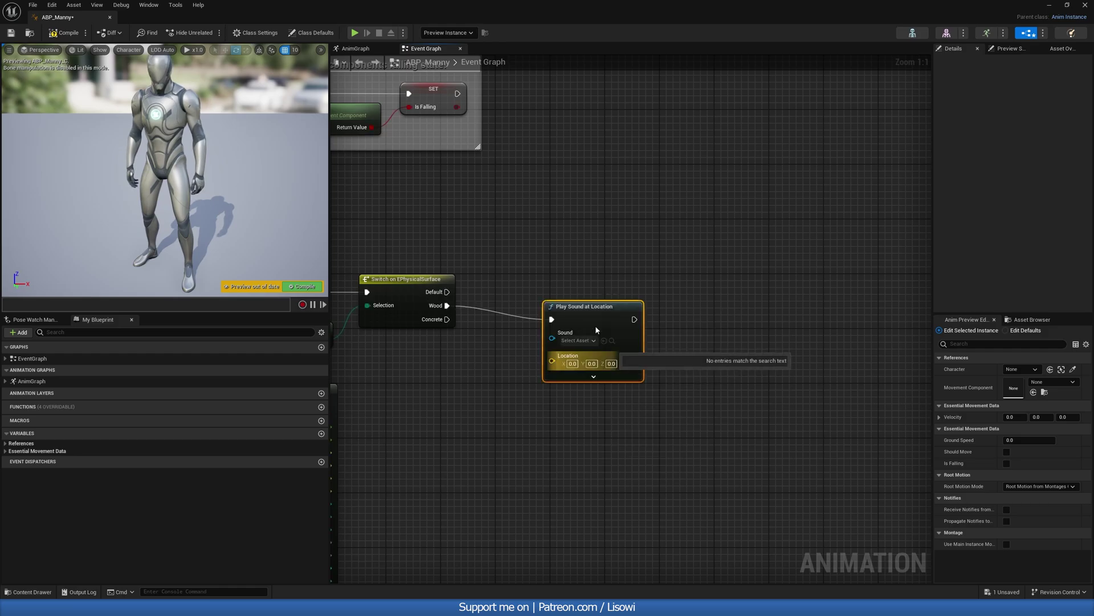
Step: Promote the Play Sound node's Sound input to a variable named FootstepsSFX and place its getter above the node
left_click_drag(594, 310, 579, 335)
left_click(620, 371)
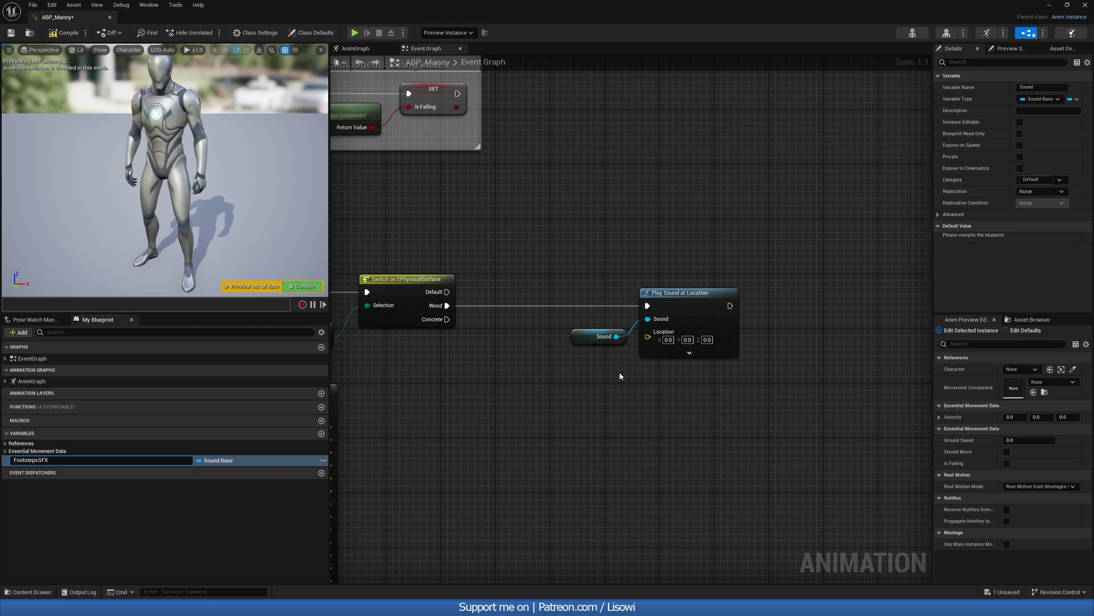
key("Return")
left_click_drag(590, 332, 610, 264)
left_click(555, 256)
Step: Connect the Break Hit Result's Location to the Play Sound node's Location and collapse the unused hit result pins
right_click_drag(536, 351, 663, 291)
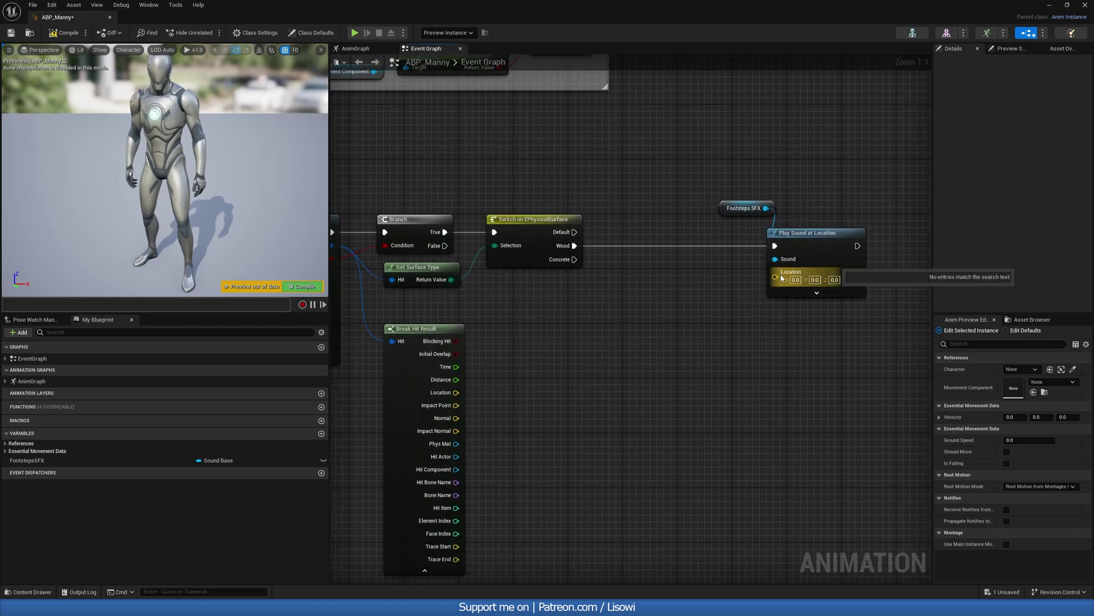
left_click_drag(775, 276, 456, 392)
left_click(432, 328)
right_click_drag(540, 336, 597, 257)
left_click(485, 495)
right_click_drag(609, 322, 531, 456)
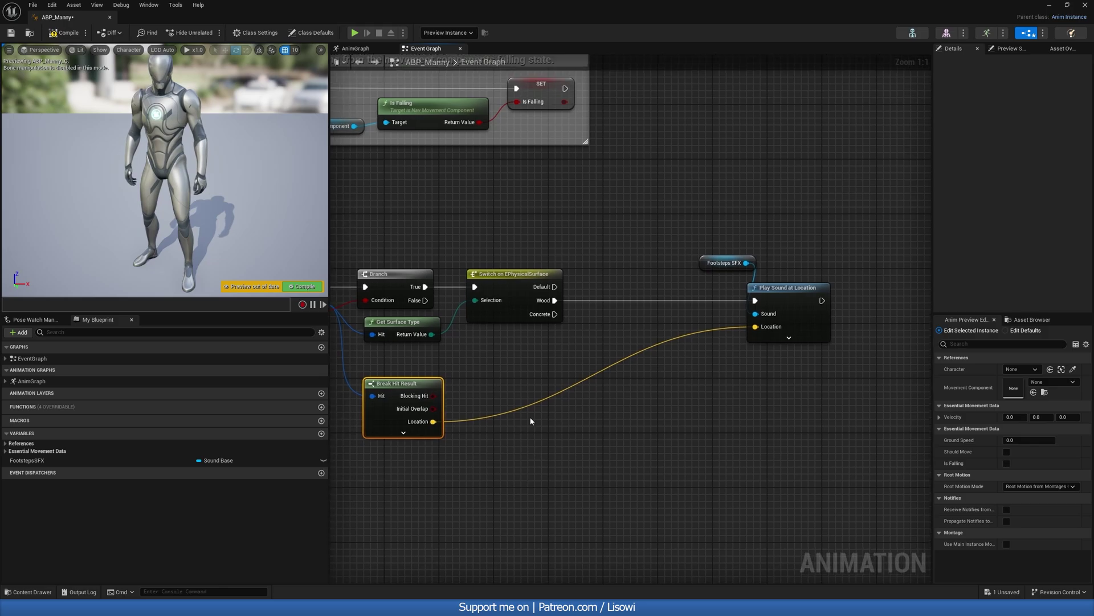
right_click_drag(577, 406, 571, 427)
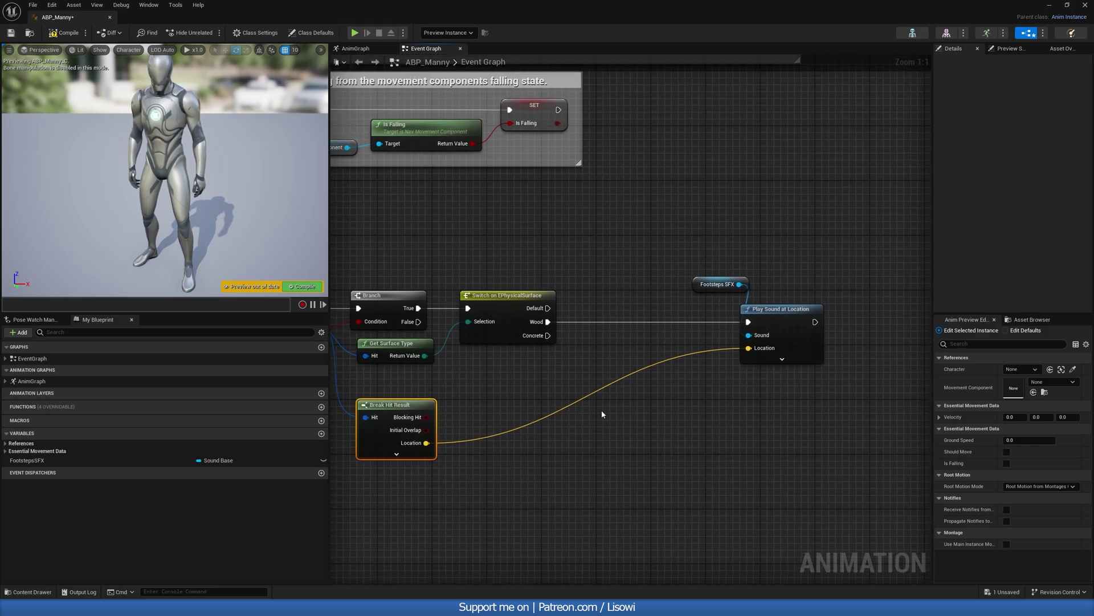
Step: Add a reroute point to the Location wire and straighten it level with the Break Hit Result's Location output
double_click(593, 391)
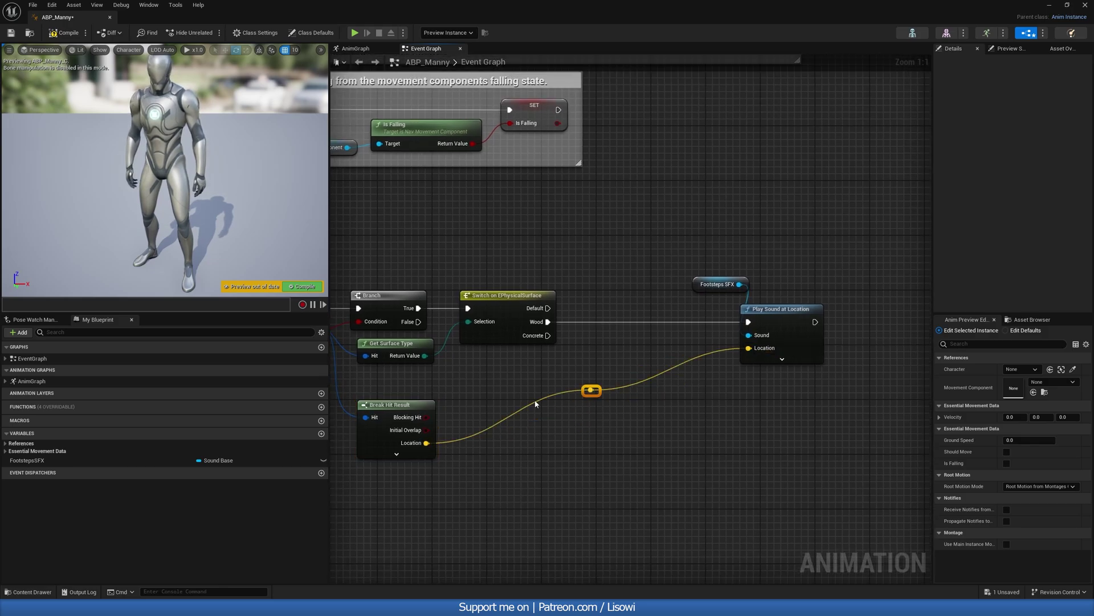
left_click(426, 406, "shift")
key("q")
left_click(573, 371)
right_click_drag(562, 374, 544, 374)
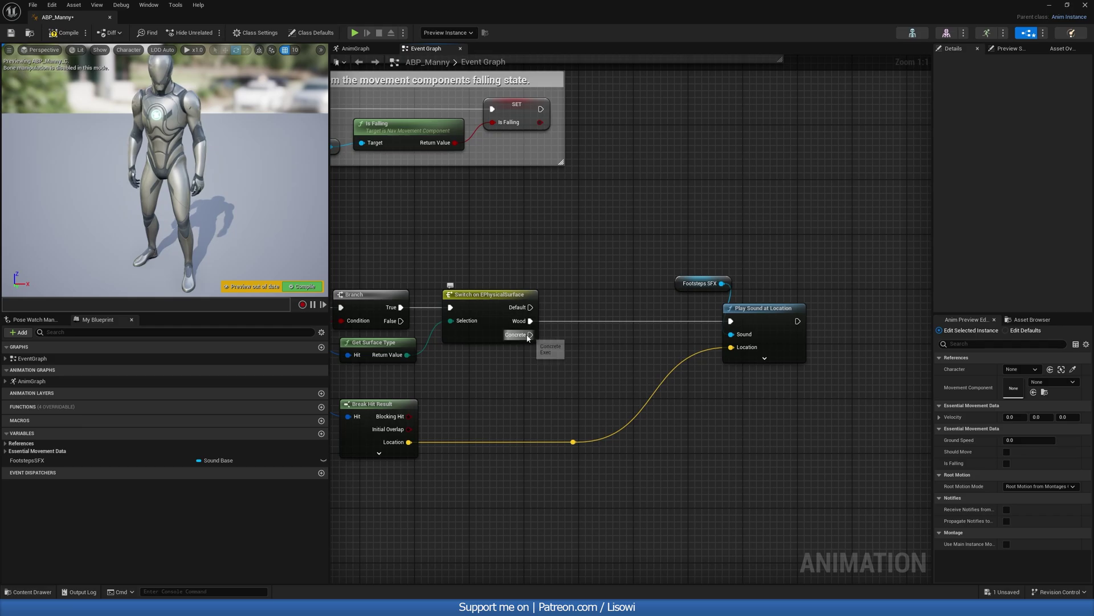
Step: Add a Set node for FootstepsSFX and connect it to the switch's Wood output
left_click_drag(140, 460, 592, 340)
left_click(599, 365)
left_click_drag(530, 321, 596, 288)
Step: Duplicate the Set Footsteps SFX node below the original and connect the copy to the switch's Concrete output
key("ctrl+c")
key("ctrl+v")
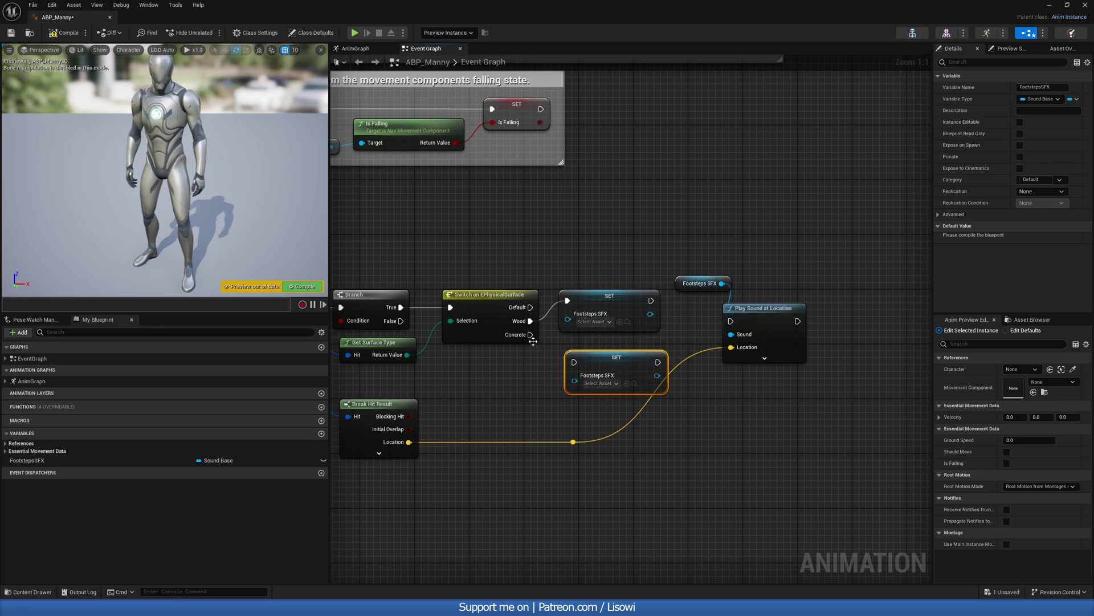
left_click_drag(530, 334, 601, 343)
left_click(671, 327)
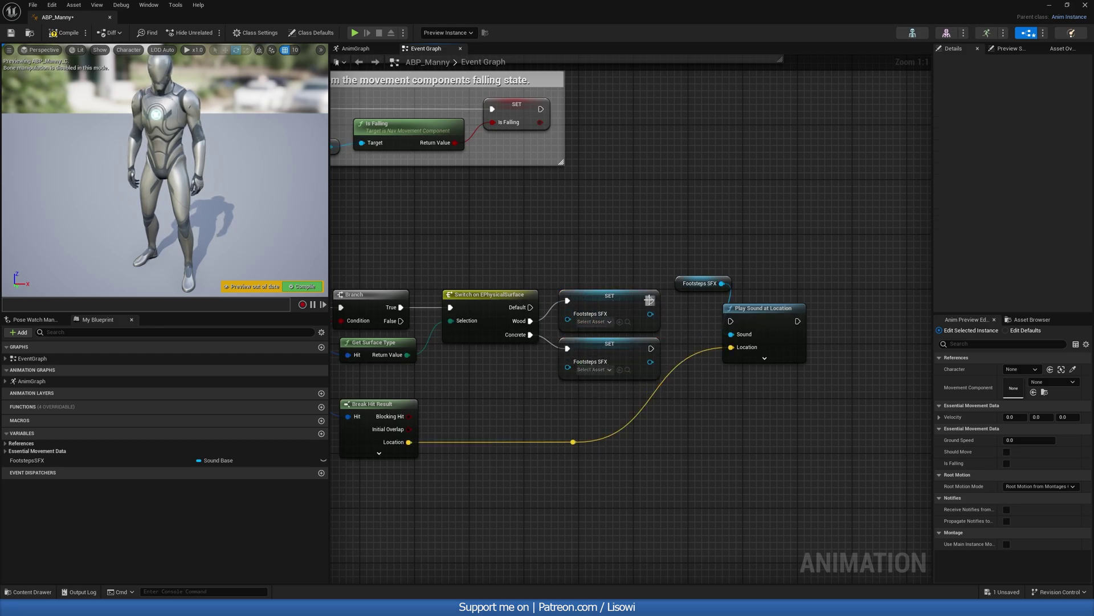
Step: Connect both Set Footsteps SFX nodes' execution outputs to Play Sound at Location and move the Footsteps SFX getter clear of the wires
left_click_drag(651, 300, 731, 321)
left_click_drag(651, 349, 732, 321)
left_click_drag(689, 283, 665, 270)
left_click(619, 258)
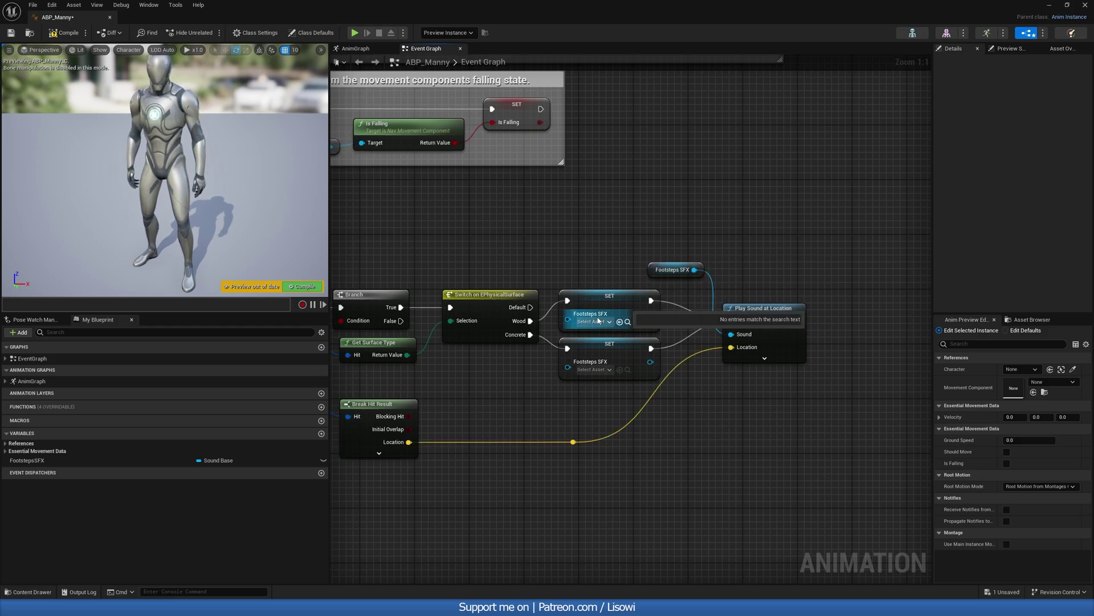
Step: Assign Footstep_Wood_01_Cue to the Wood branch's Set Footsteps SFX node and a concrete footstep sound to the Concrete branch's node
left_click(594, 322)
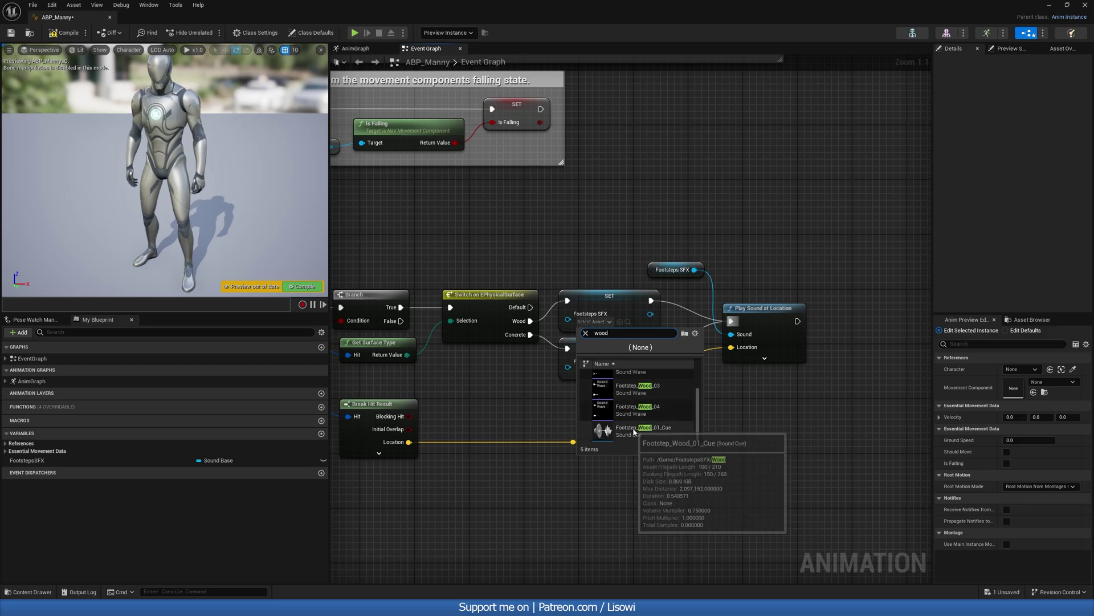
left_click(646, 379)
left_click(593, 369)
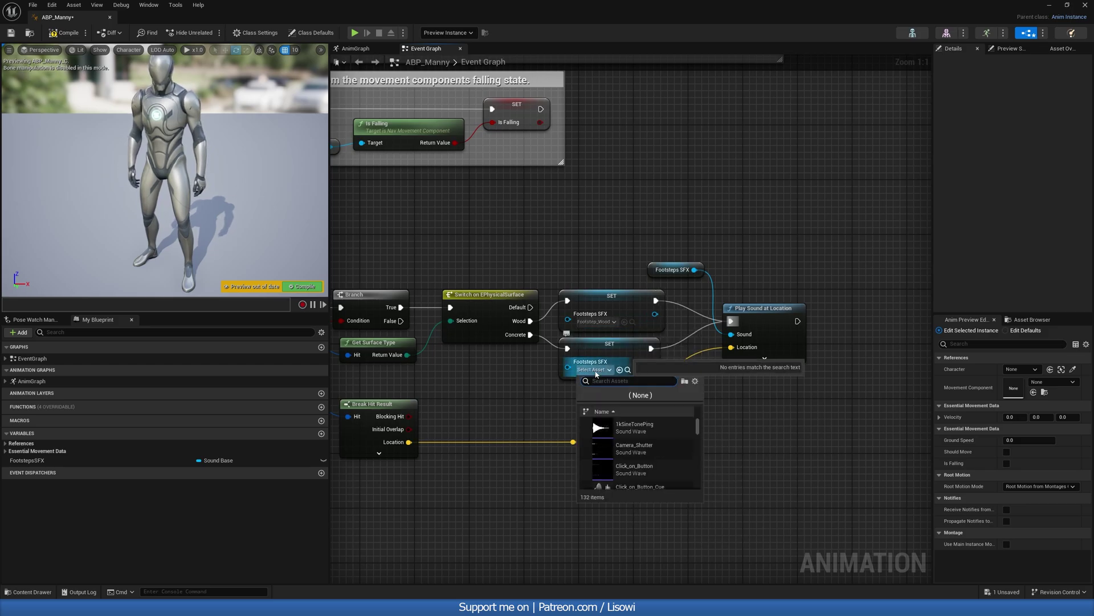
type("concre")
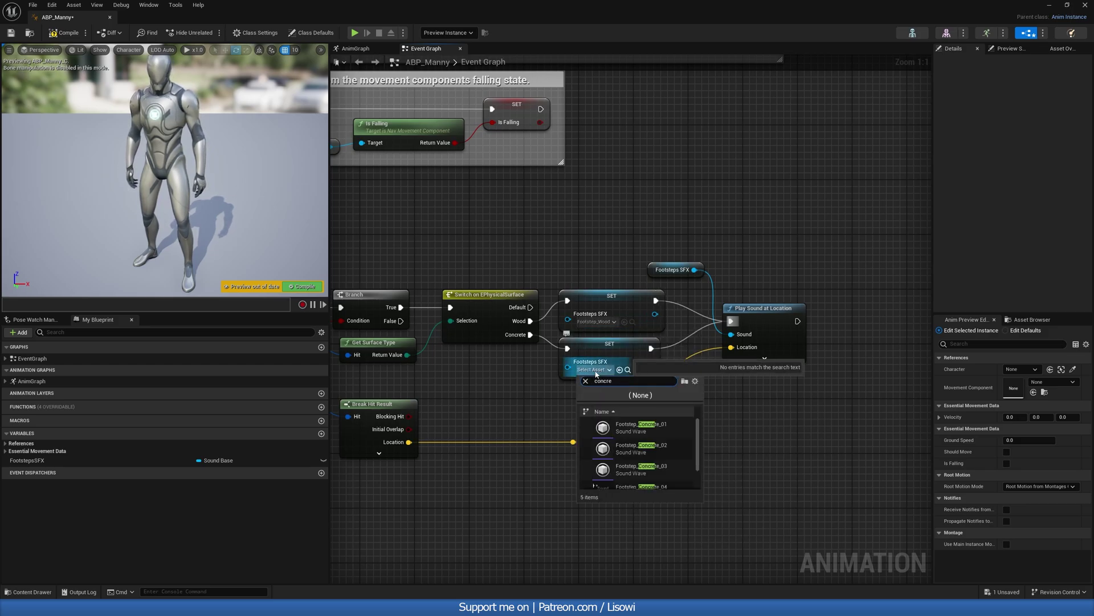
scroll(640, 456, "down", 5)
left_click(641, 477)
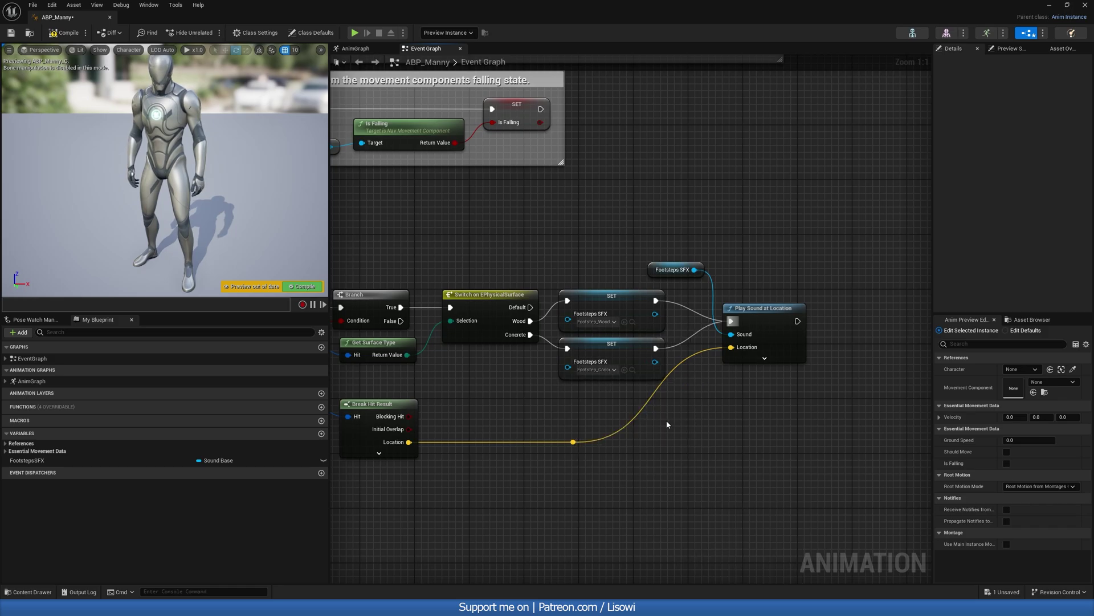
Step: Compile and save the ABP_Manny animation blueprint
left_click(541, 403)
right_click_drag(521, 395, 696, 366)
scroll(536, 389, "down", 2)
scroll(696, 366, "down", 2)
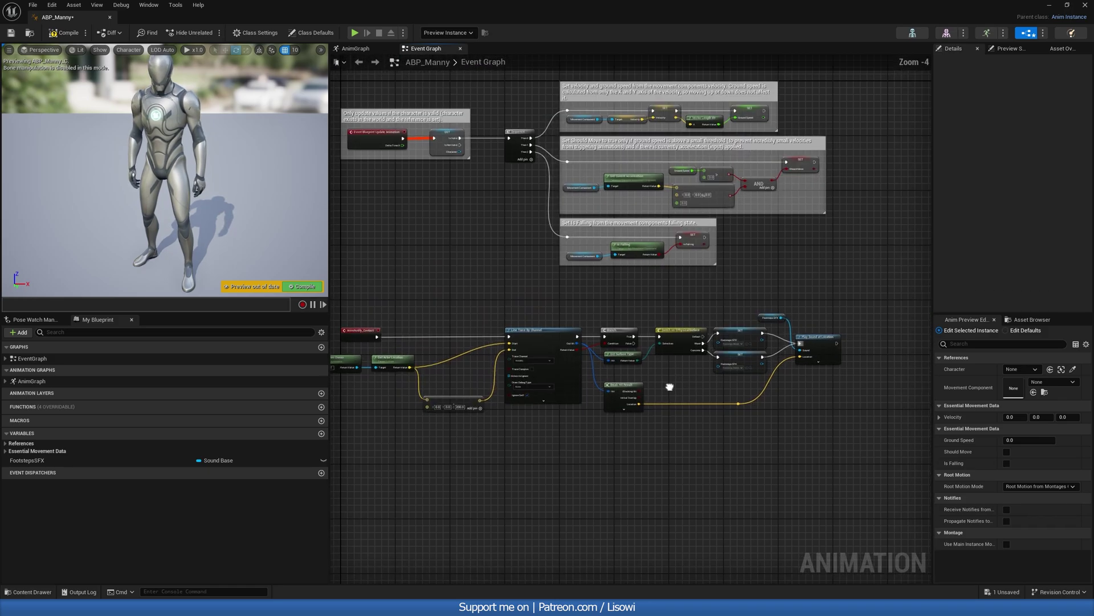
left_click(55, 33)
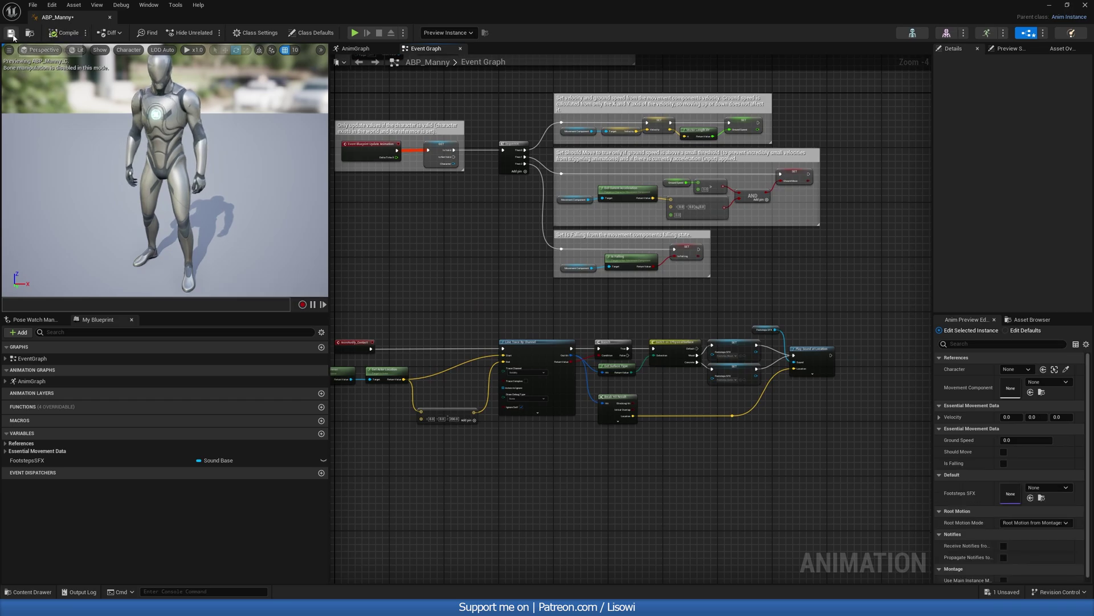
Step: Play ThirdPersonMap and run the character across the wood and concrete floors to test the footstep sounds
left_click(1048, 6)
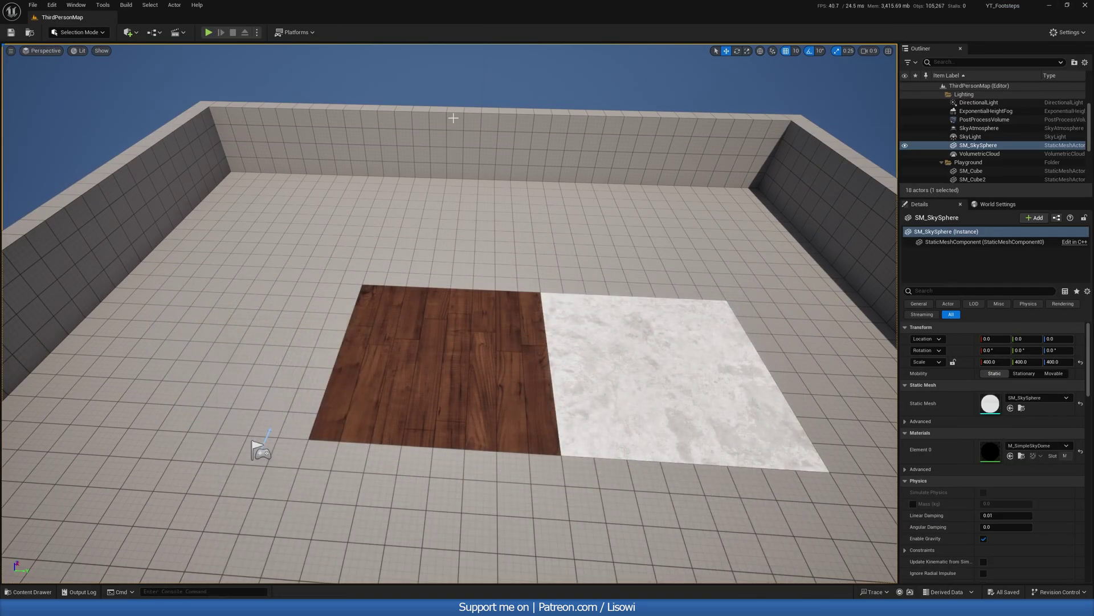
left_click(209, 33)
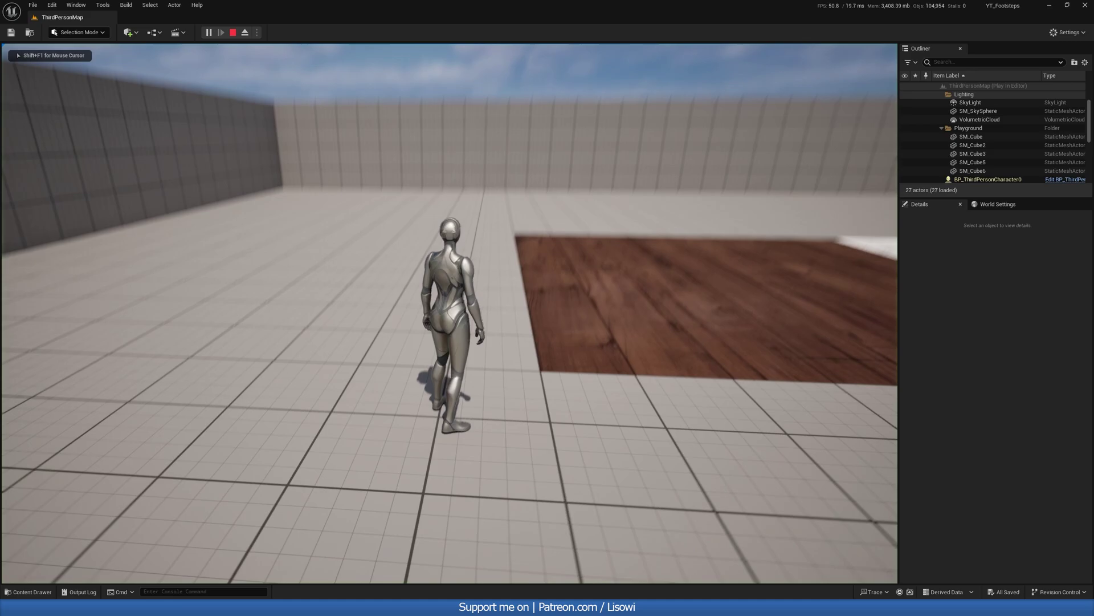
key("a")
key("d")
key("w")
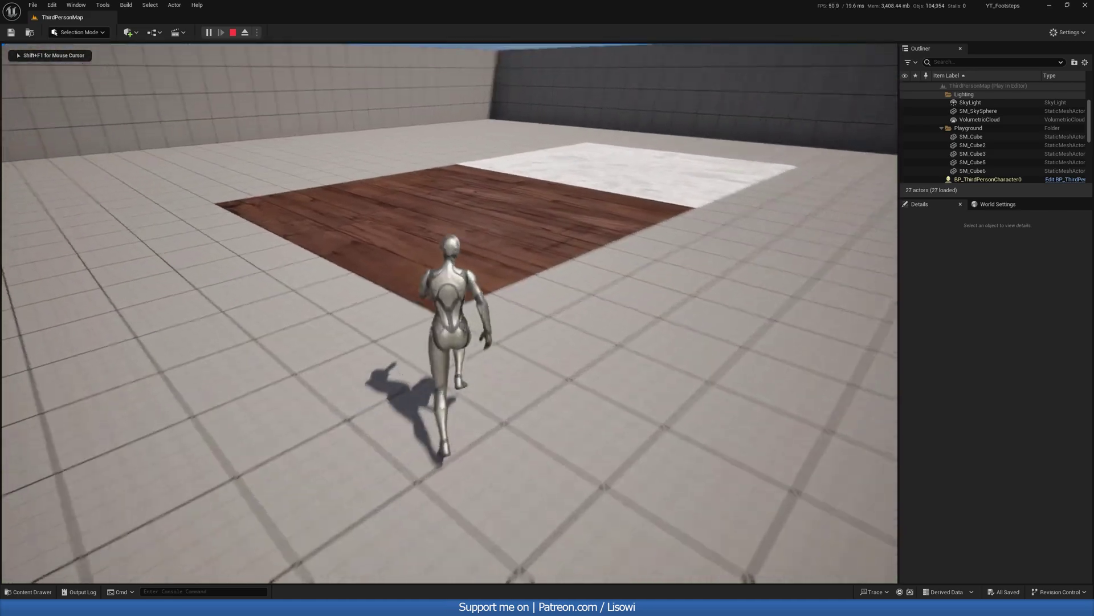
key("w")
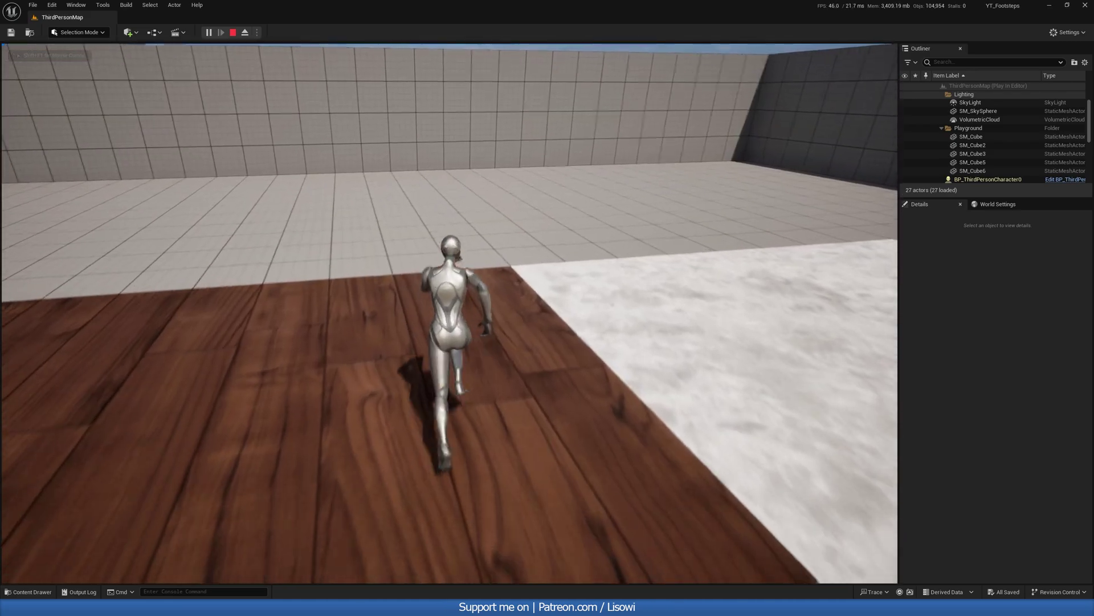
key("w")
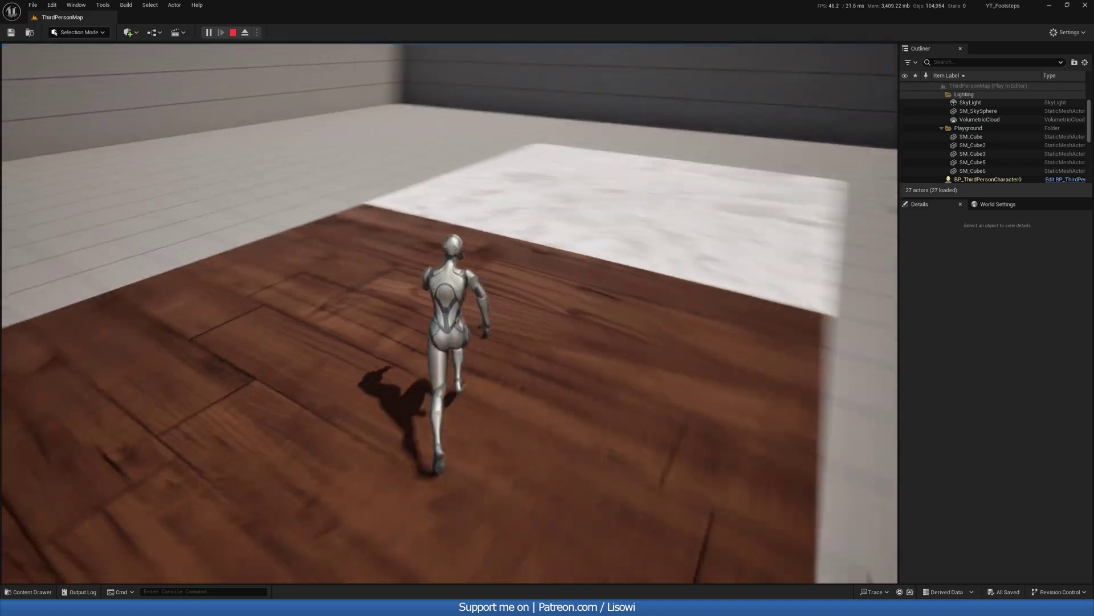
key("w")
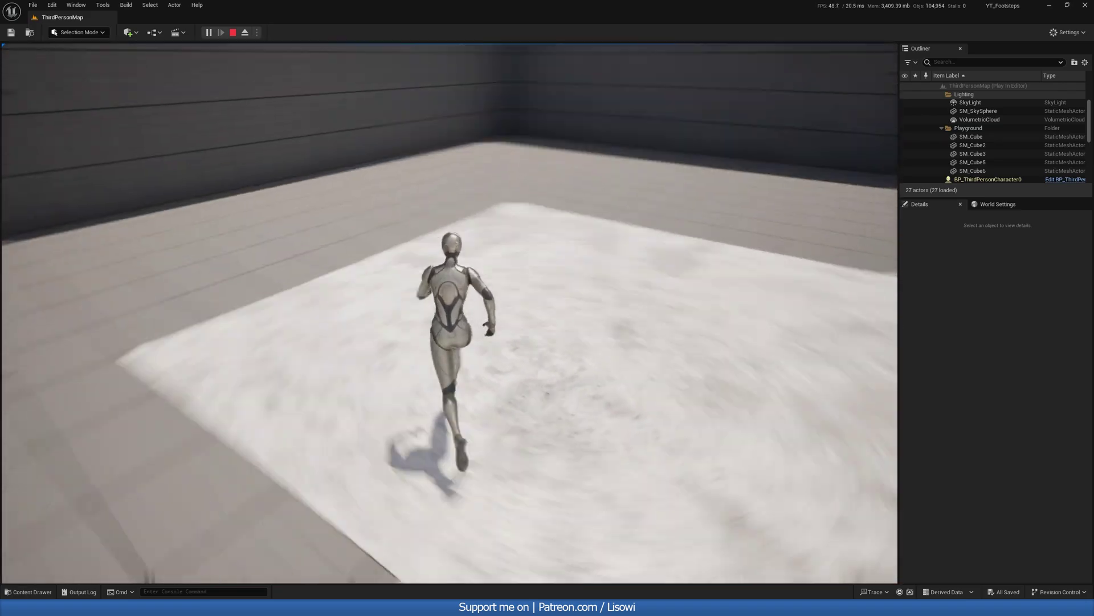
key("w")
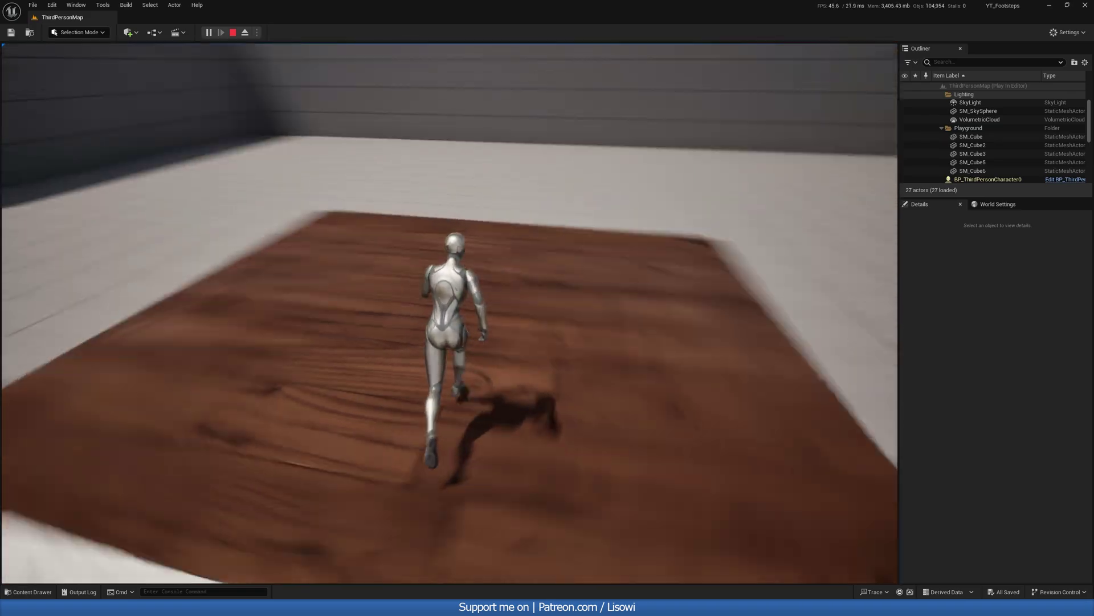
key("w")
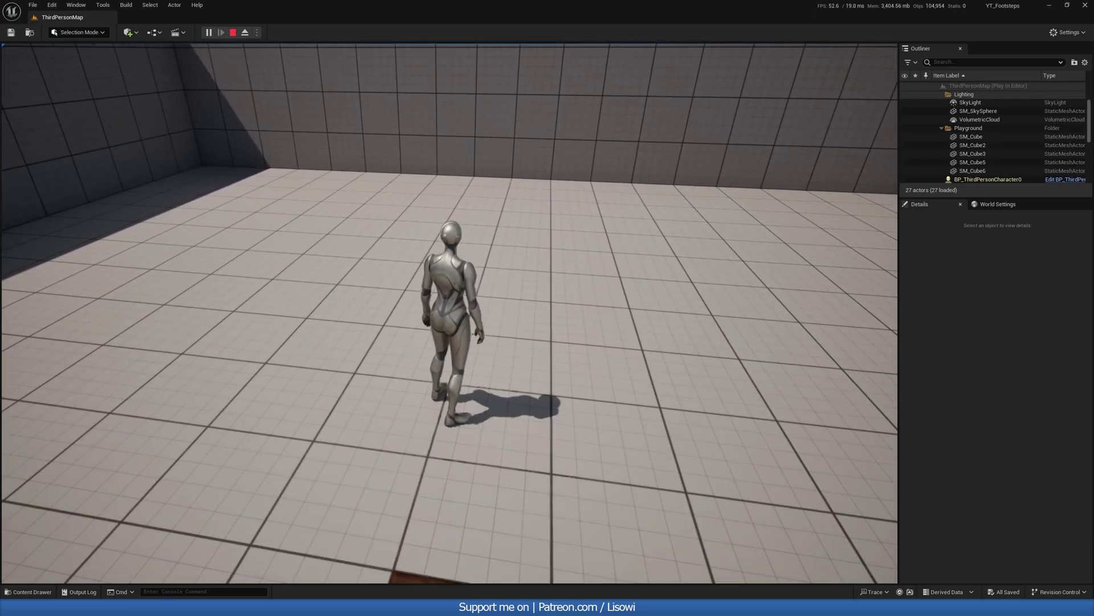